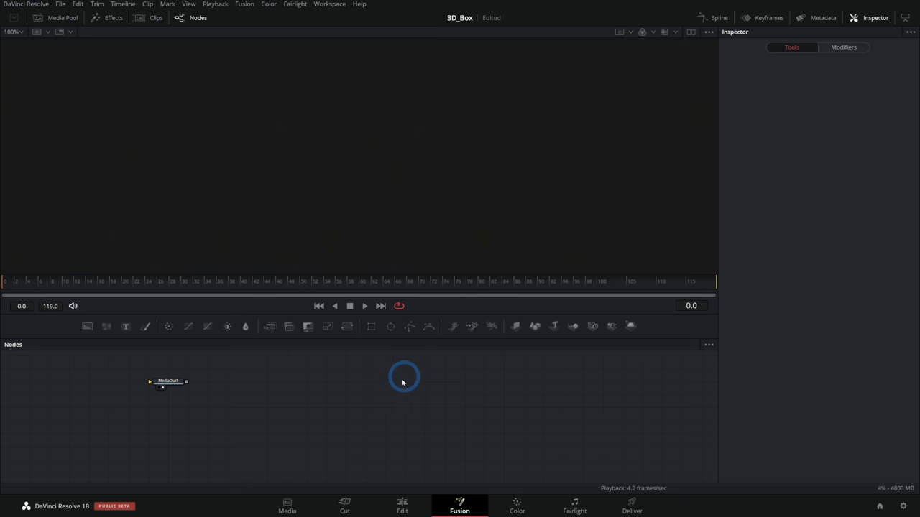
# Step: Add a Background node to the node graph and connect its output to MediaOut1
pyautogui.moveTo(322, 390); pyautogui.dragTo(623, 408)
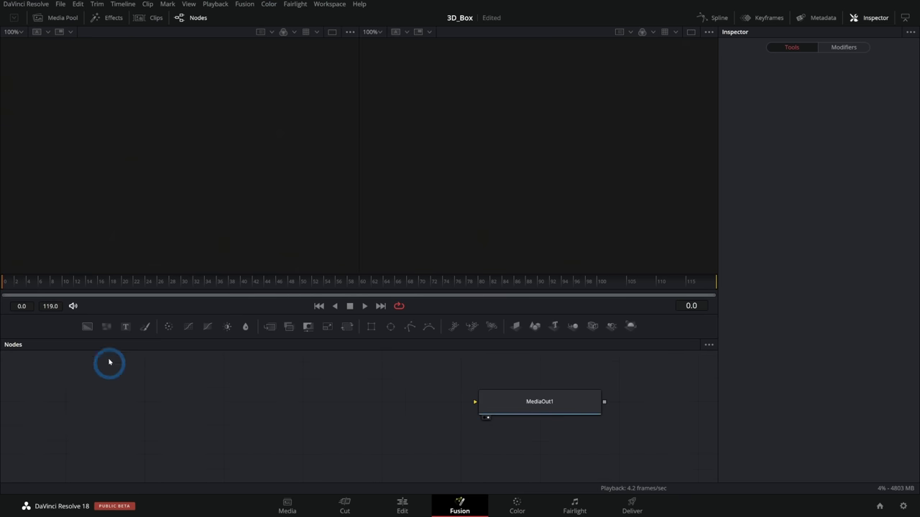
pyautogui.moveTo(87, 328); pyautogui.dragTo(210, 404)
pyautogui.moveTo(289, 403); pyautogui.dragTo(531, 403)
pyautogui.scroll(-2, 419, 377)
pyautogui.moveTo(439, 376); pyautogui.dragTo(419, 444)
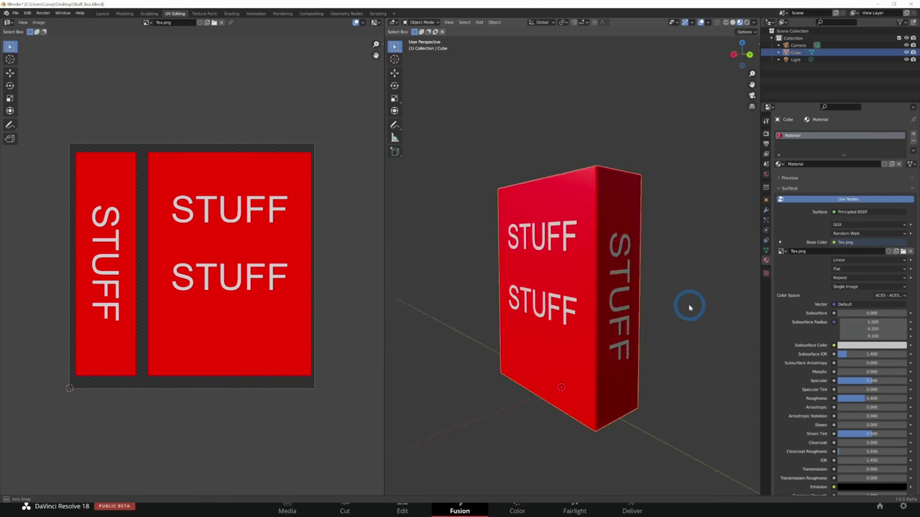
# Step: Examine the textured STUFF box model in Blender from its front and sides
pyautogui.moveTo(690, 303)
pyautogui.mouseDown()
pyautogui.moveTo(421, 300)
pyautogui.moveTo(697, 302)
pyautogui.mouseUp()
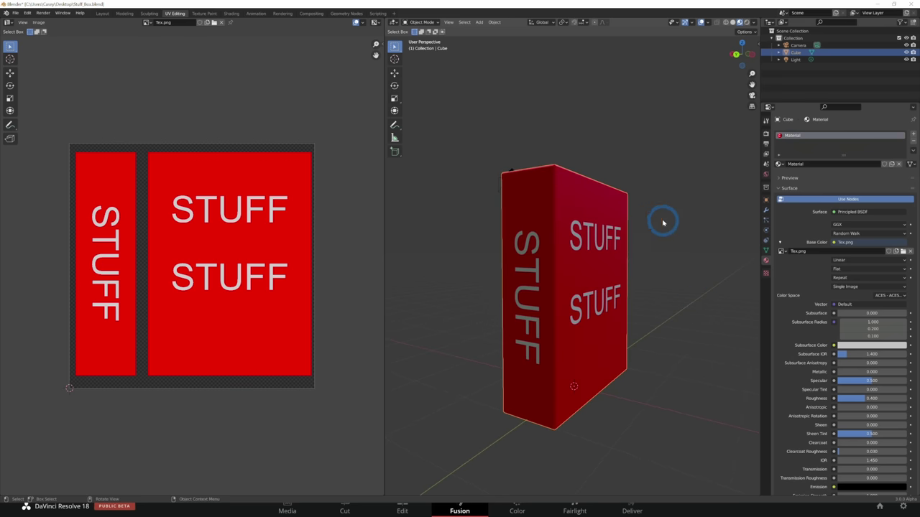
pyautogui.moveTo(663, 222); pyautogui.dragTo(617, 331)
pyautogui.moveTo(516, 311); pyautogui.dragTo(590, 393)
pyautogui.moveTo(572, 295); pyautogui.dragTo(582, 339)
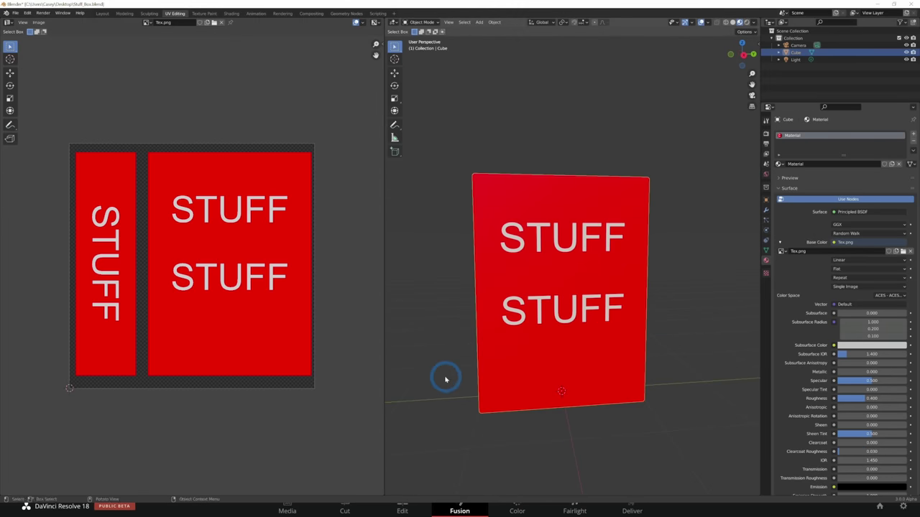
pyautogui.moveTo(441, 376); pyautogui.dragTo(494, 373)
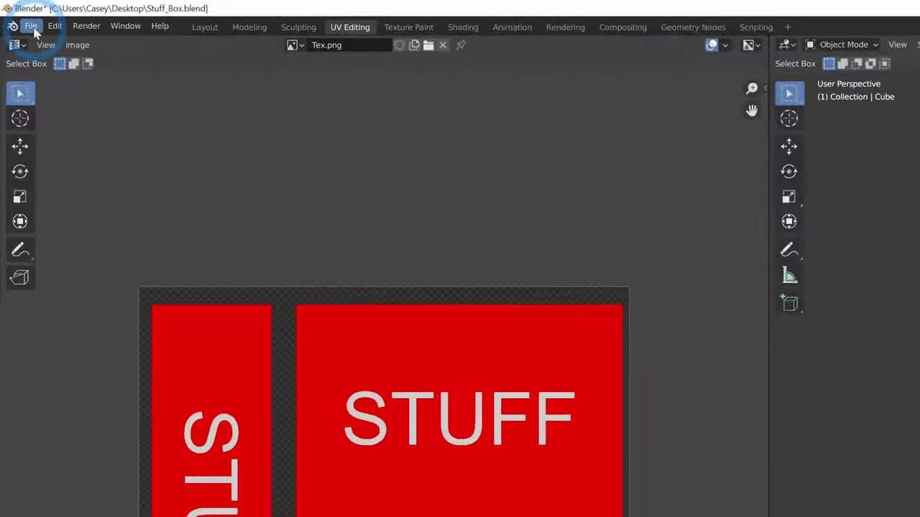
pyautogui.click(15, 13)
pyautogui.moveTo(122, 236)
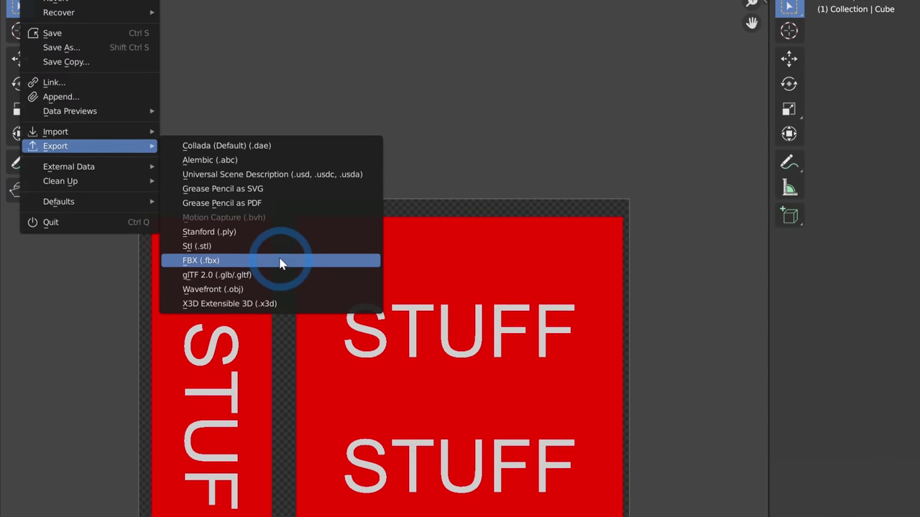
pyautogui.click(280, 261)
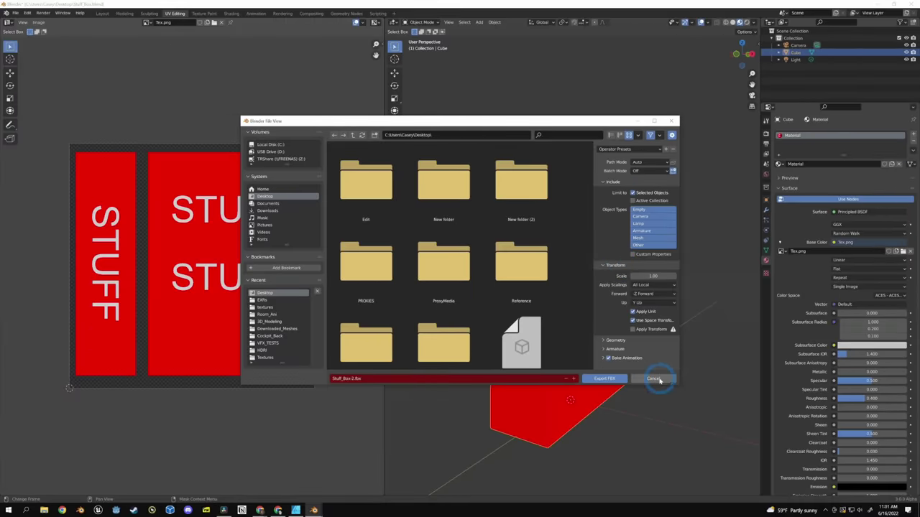
pyautogui.click(655, 379)
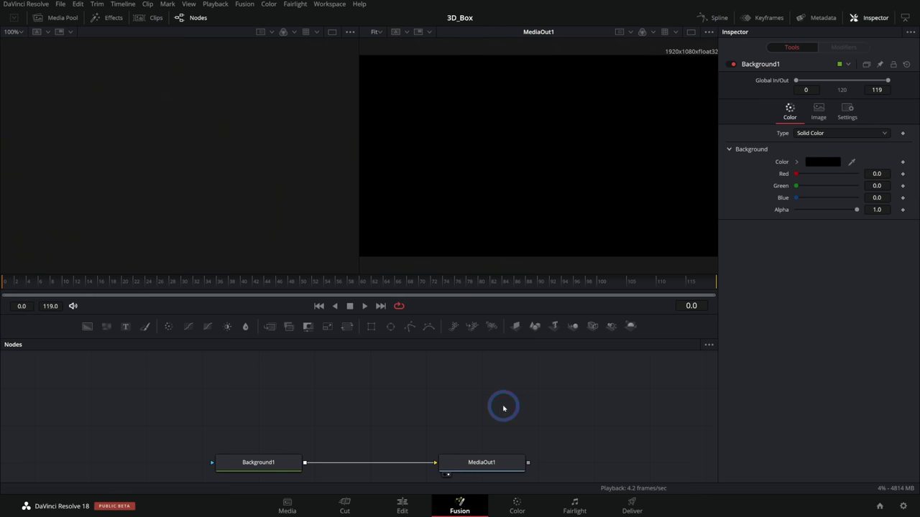
# Step: Find the FBX Mesh 3D tool by searching for "fbx" and add it to the Fusion node graph
pyautogui.moveTo(503, 407); pyautogui.dragTo(522, 407)
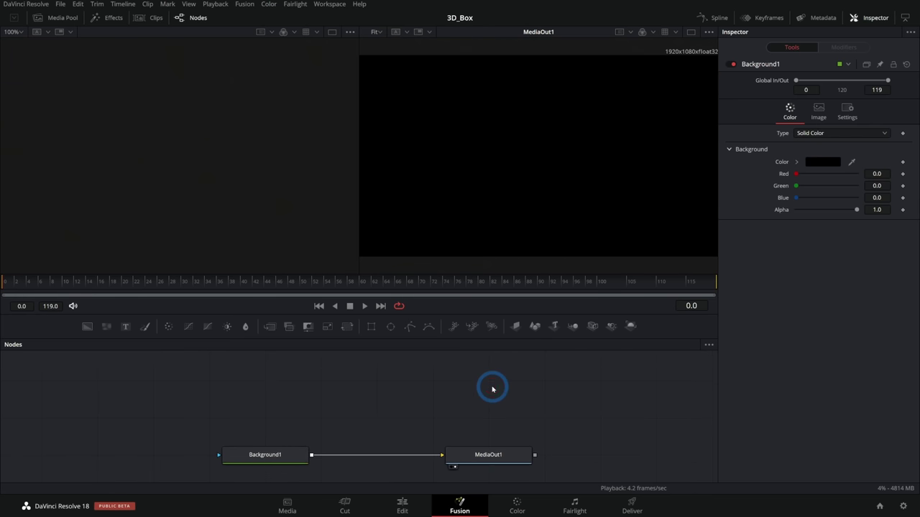
pyautogui.hotkey('shift', 'space')
pyautogui.write('XF')
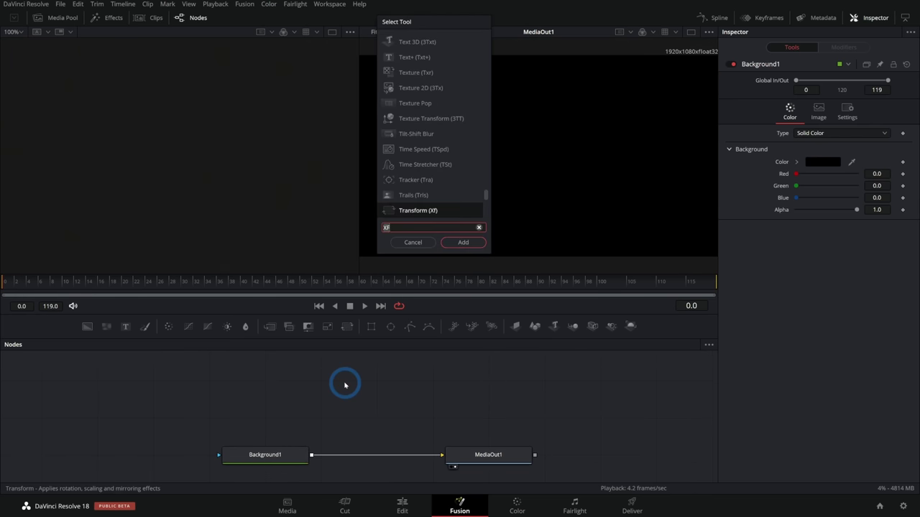
pyautogui.press('BackSpace')
pyautogui.press('BackSpace')
pyautogui.write('fbx')
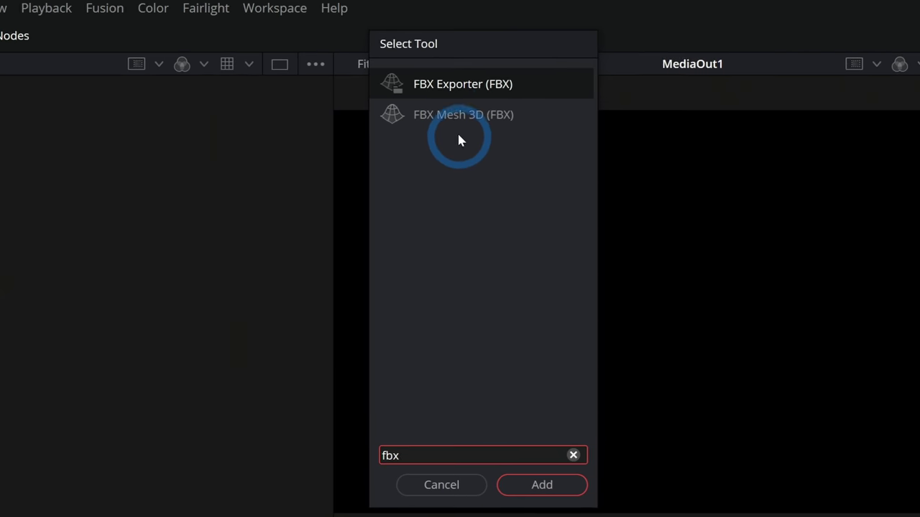
pyautogui.click(419, 60)
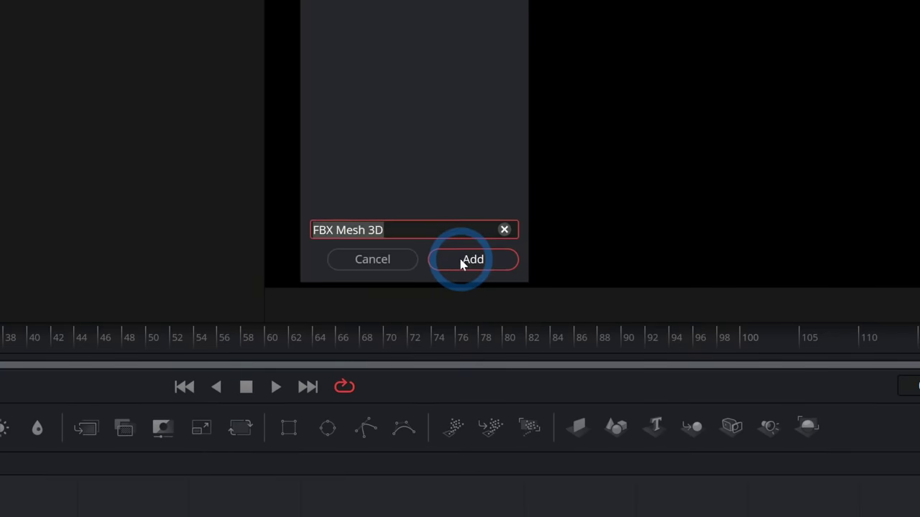
pyautogui.click(522, 485)
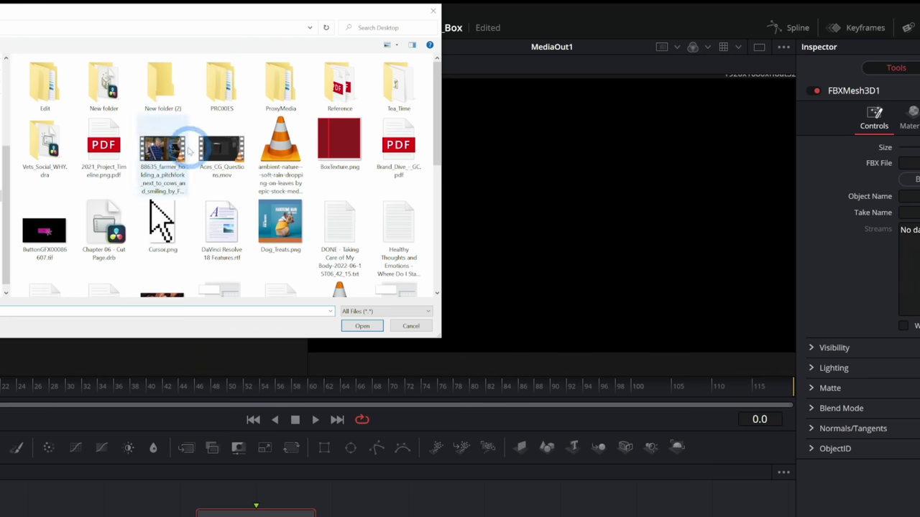
# Step: Load Stuff_Box-2.fbx from the Desktop into the new FBX mesh node
pyautogui.scroll(-5, 208, 162)
pyautogui.click(104, 176)
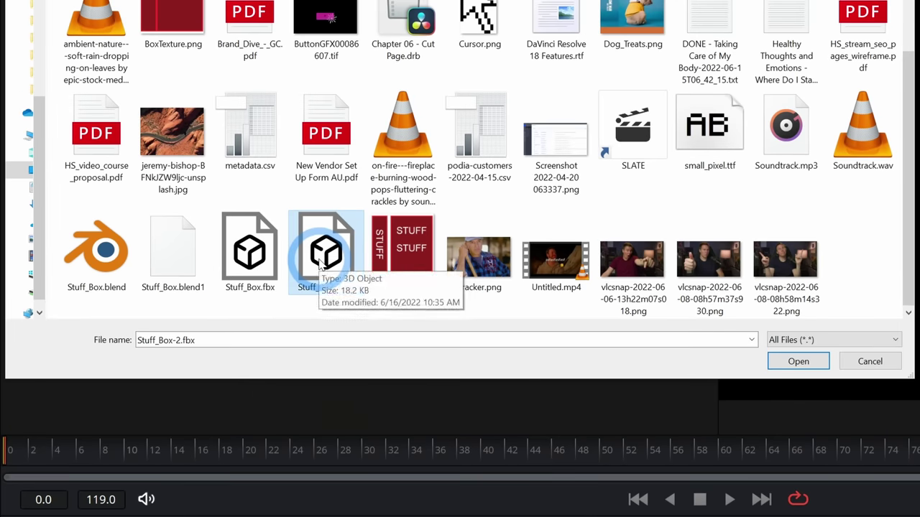
pyautogui.doubleClick(320, 264)
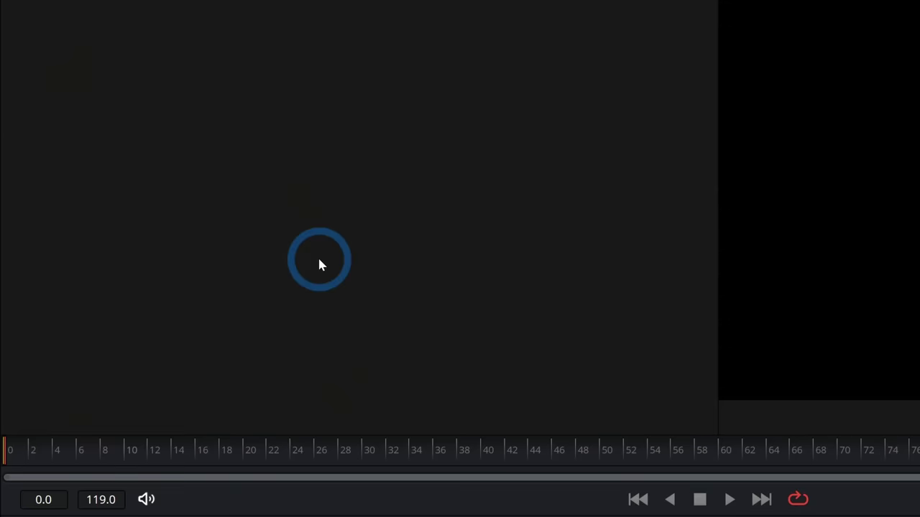
# Step: Show the FBX mesh in the empty viewer and set that viewer's shading to Lights
pyautogui.press('1')
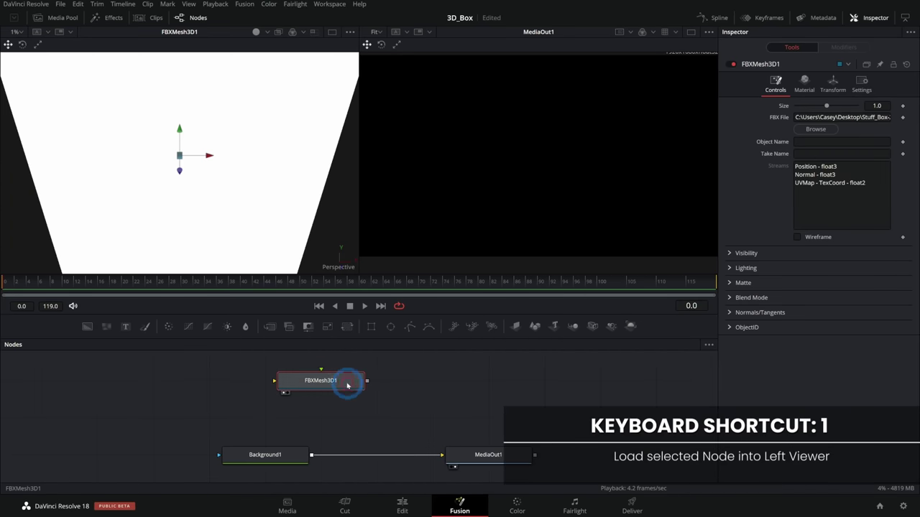
pyautogui.click(259, 190)
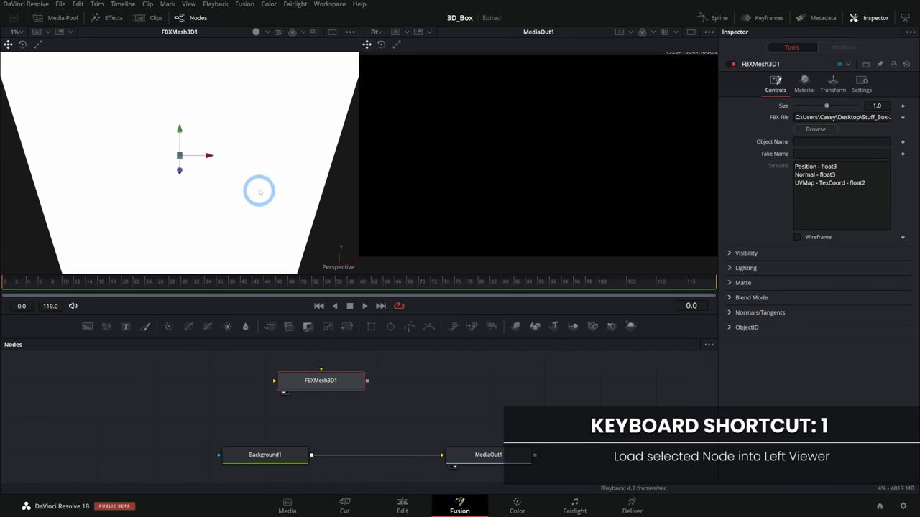
pyautogui.scroll(-3, 258, 190)
pyautogui.moveTo(280, 155); pyautogui.dragTo(260, 192)
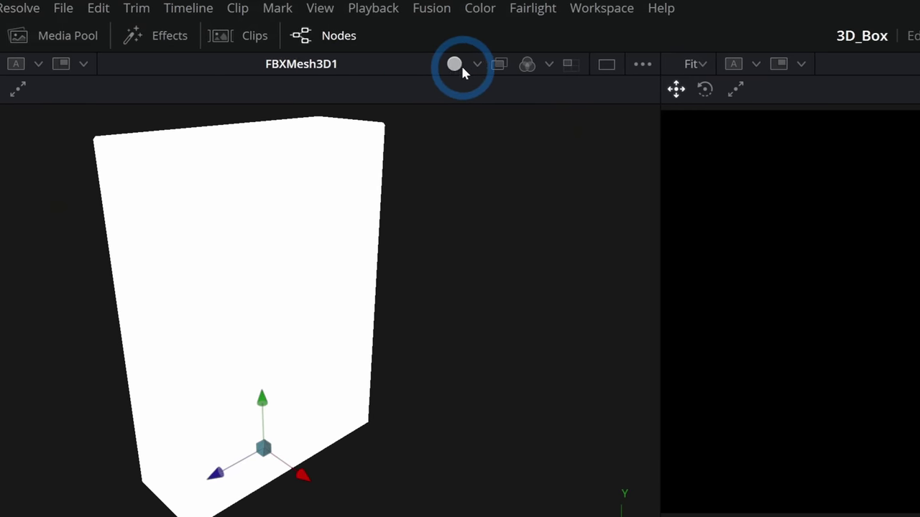
pyautogui.click(487, 66)
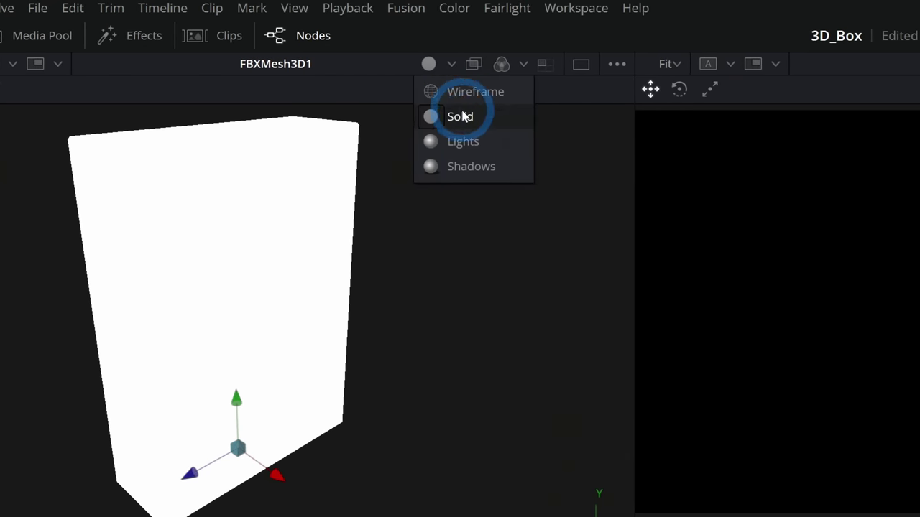
pyautogui.click(464, 142)
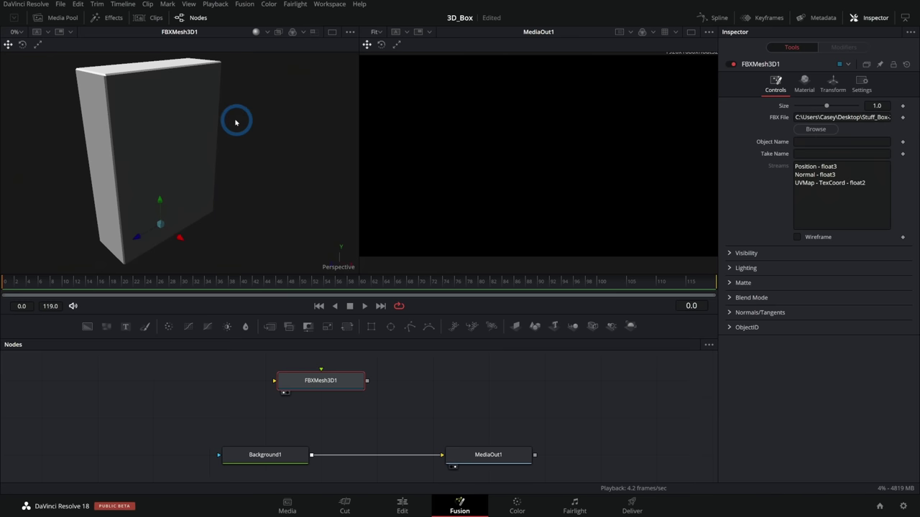
pyautogui.moveTo(230, 129); pyautogui.dragTo(286, 133)
# Step: Add a CookTorrance material node and connect it to the material input of FBXMesh3D1
pyautogui.click(366, 405)
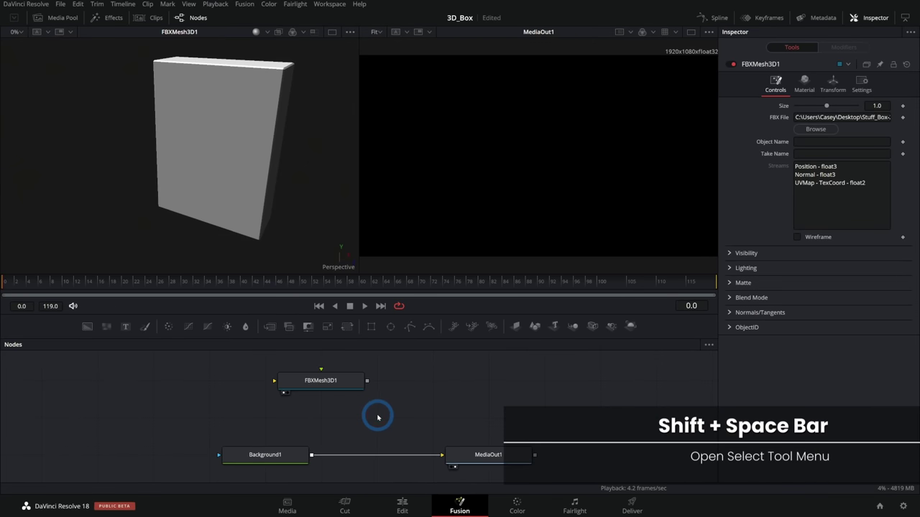
pyautogui.hotkey('shift', 'space')
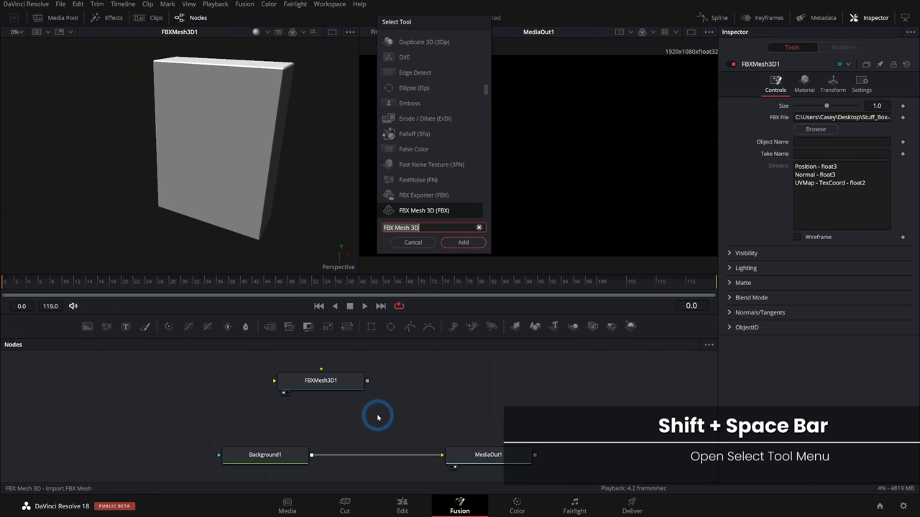
pyautogui.write('cook')
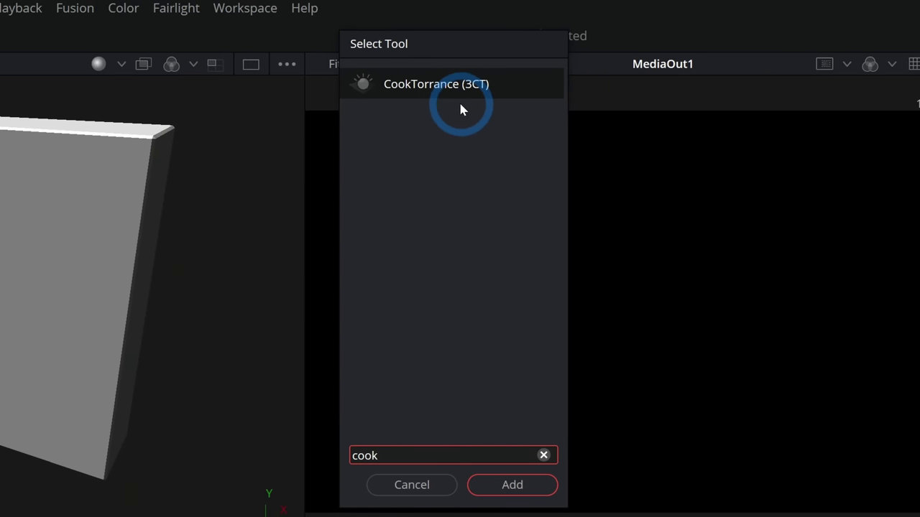
pyautogui.click(512, 485)
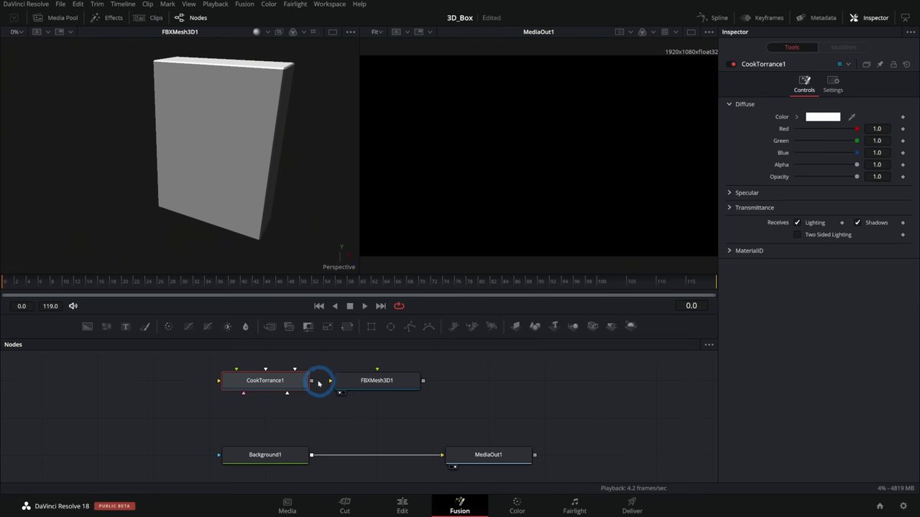
pyautogui.moveTo(312, 382); pyautogui.dragTo(363, 385)
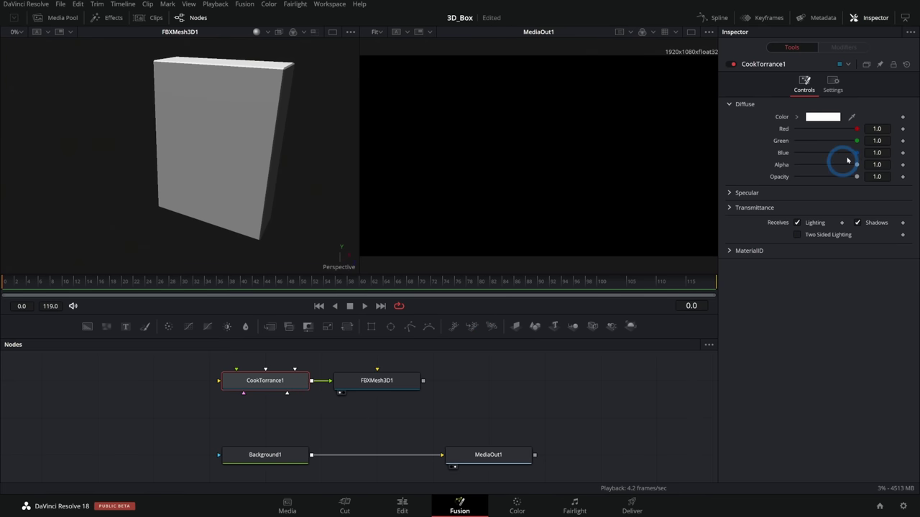
# Step: Try lowering the CookTorrance node's diffuse red value, and undo the colour change
pyautogui.moveTo(857, 131); pyautogui.dragTo(808, 135)
pyautogui.moveTo(283, 169)
pyautogui.mouseDown()
pyautogui.moveTo(238, 169)
pyautogui.moveTo(324, 168)
pyautogui.moveTo(222, 169)
pyautogui.moveTo(290, 166)
pyautogui.mouseUp()
pyautogui.hotkey('ctrl', 'z')
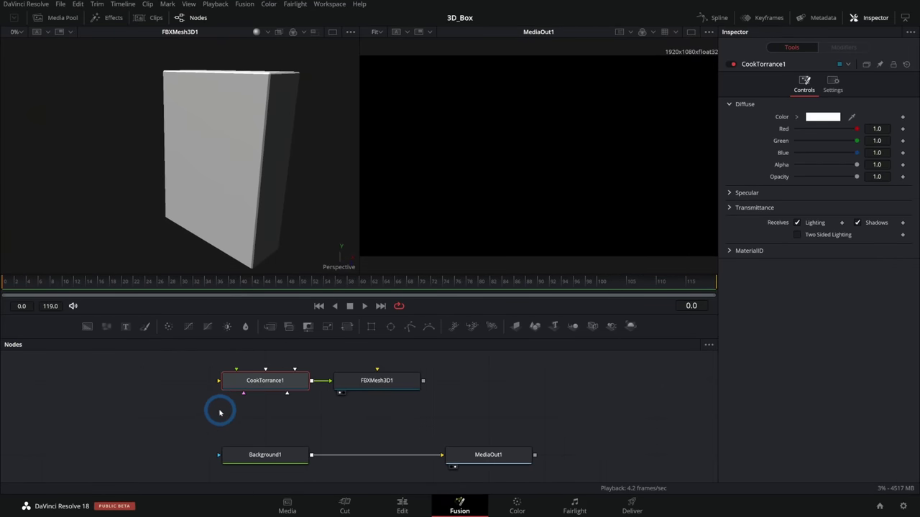
# Step: Bring Tex.png from the media pool into the node graph and connect it to CookTorrance1's diffuse color input
pyautogui.click(63, 18)
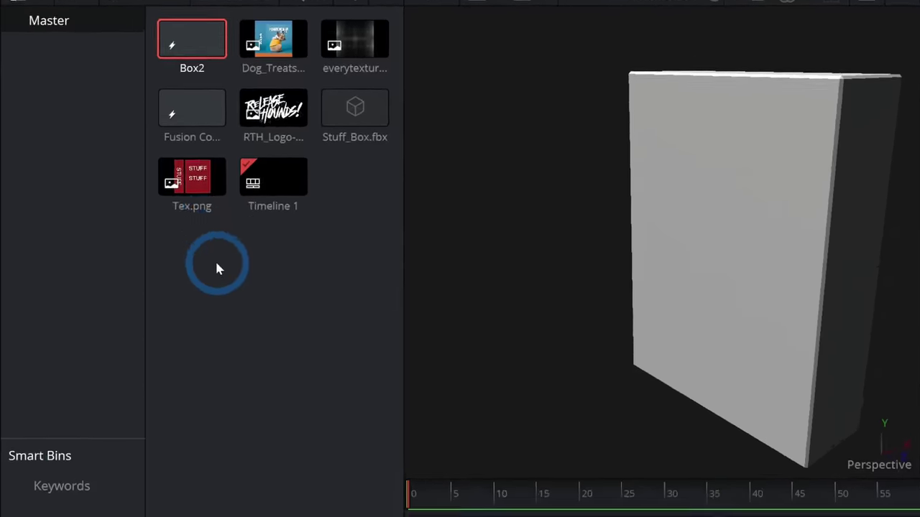
pyautogui.click(97, 129)
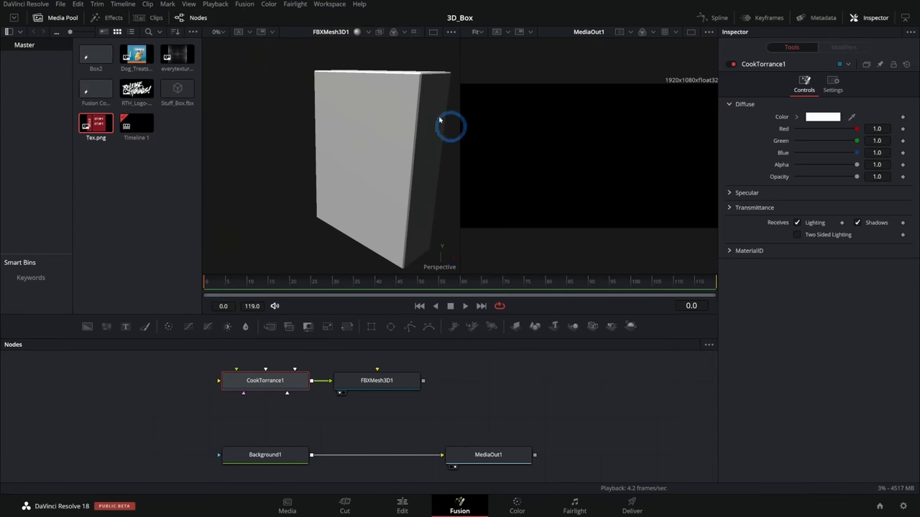
pyautogui.moveTo(96, 154); pyautogui.dragTo(163, 303)
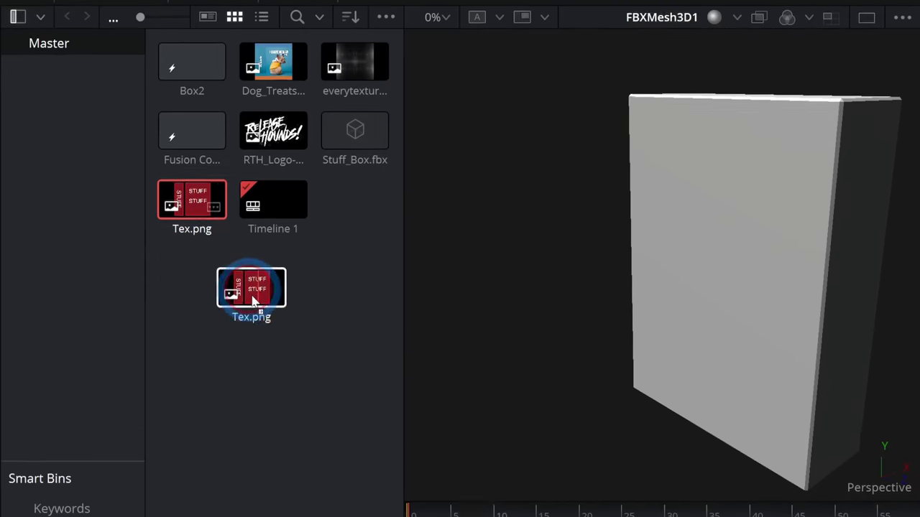
pyautogui.moveTo(327, 316); pyautogui.dragTo(287, 478)
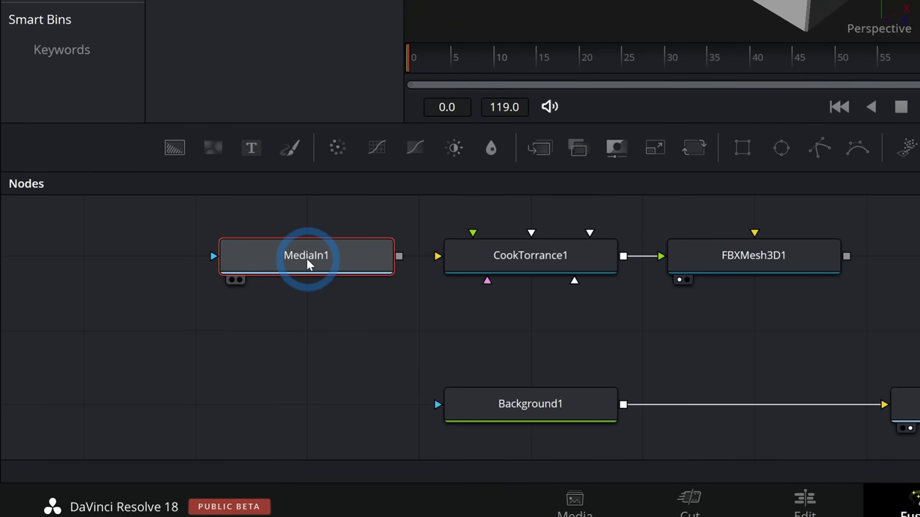
pyautogui.click(439, 259)
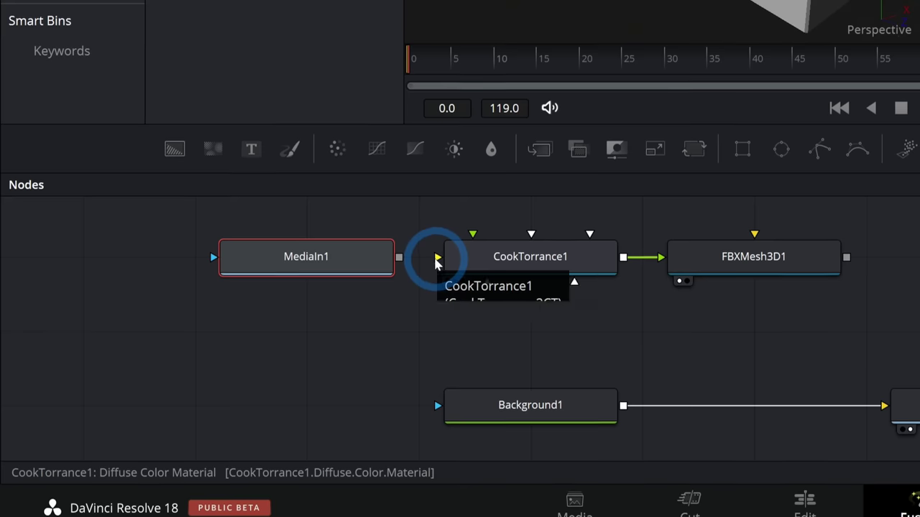
pyautogui.moveTo(398, 258); pyautogui.dragTo(439, 259)
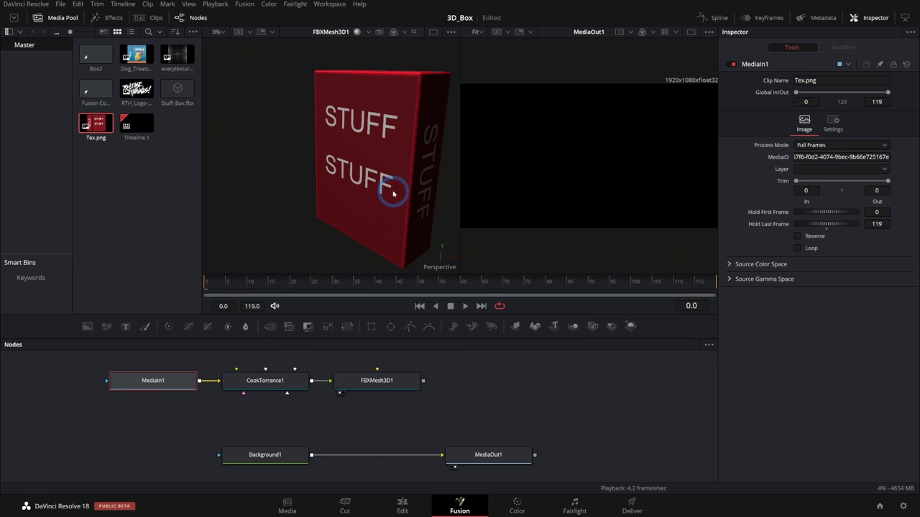
pyautogui.moveTo(393, 194); pyautogui.dragTo(266, 172)
pyautogui.moveTo(414, 164); pyautogui.dragTo(331, 206)
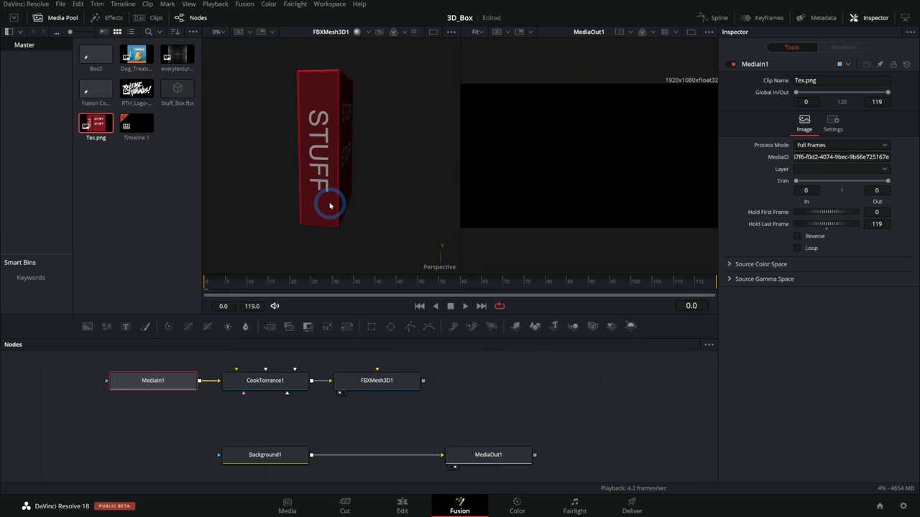
# Step: Hide the media pool and rename the MediaIn1 node to Box_Texture_MI
pyautogui.click(48, 22)
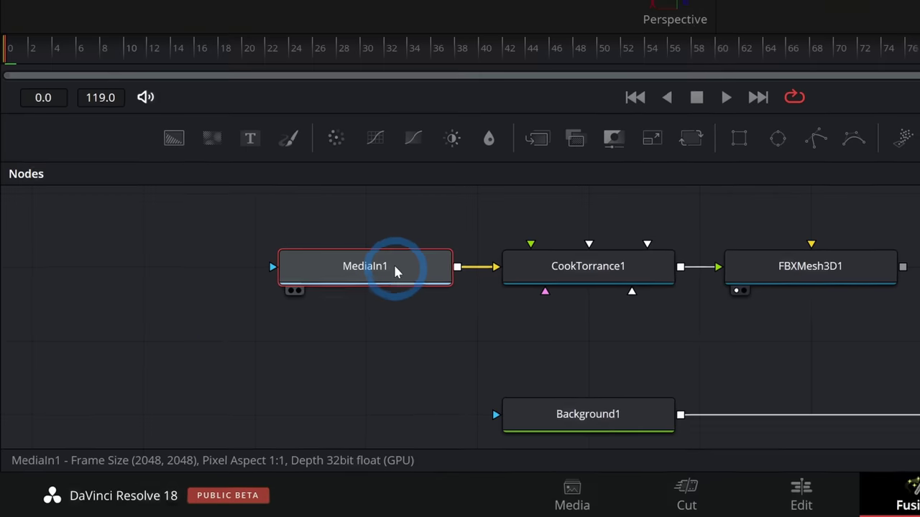
pyautogui.click(169, 382)
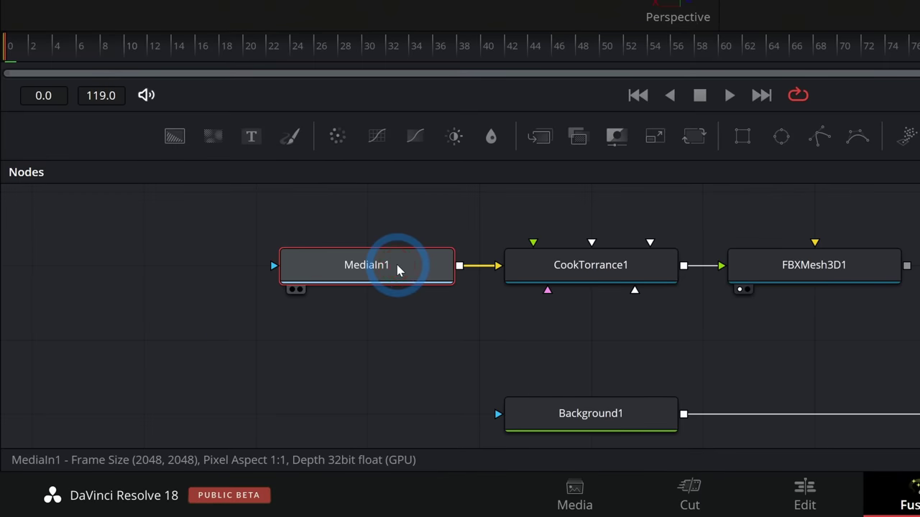
pyautogui.press('F2')
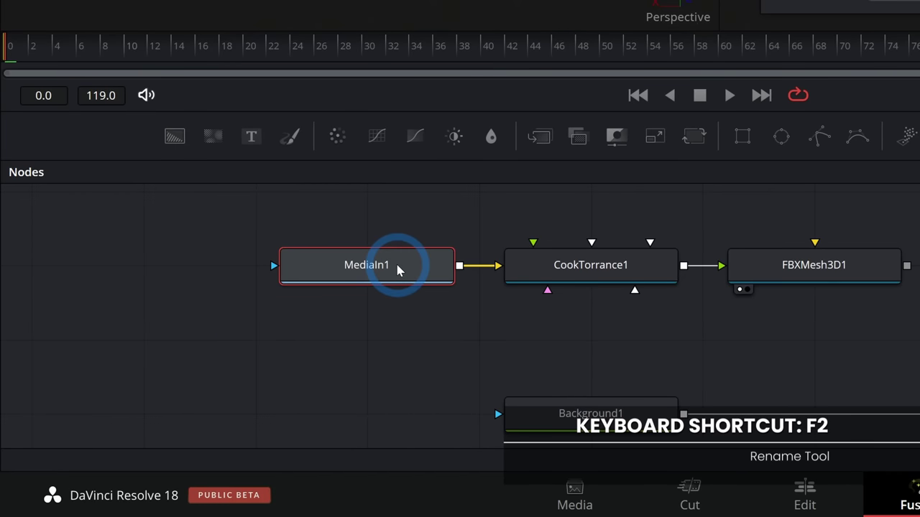
pyautogui.press('Return')
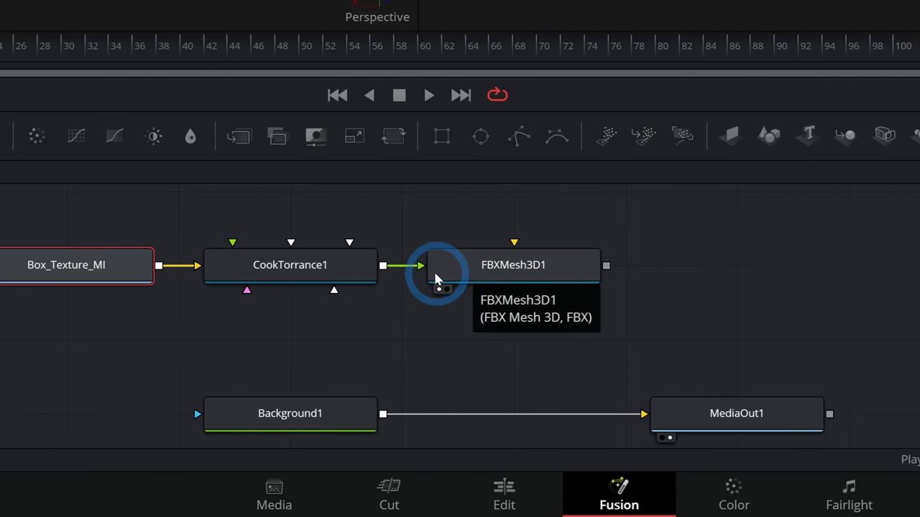
# Step: Rename the FBXMesh3D1 node to BOX_Mesh_FBX
pyautogui.click(504, 274)
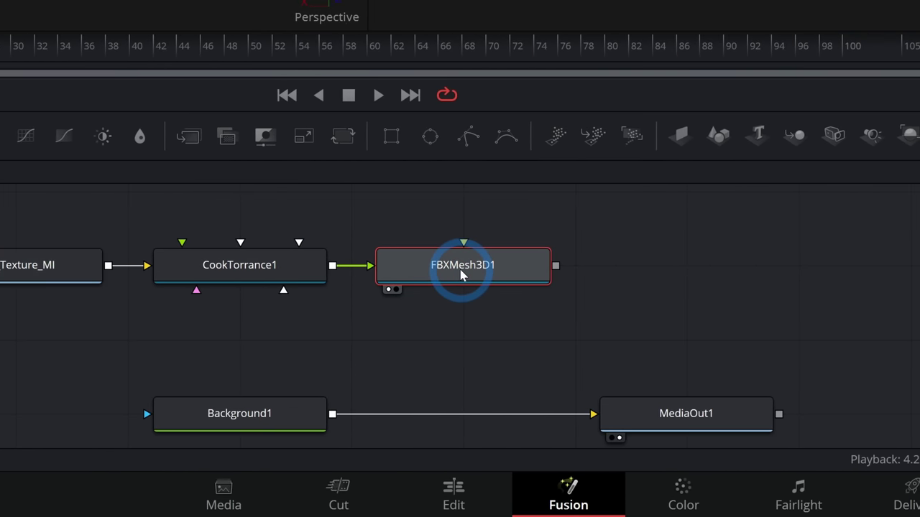
pyautogui.press('F2')
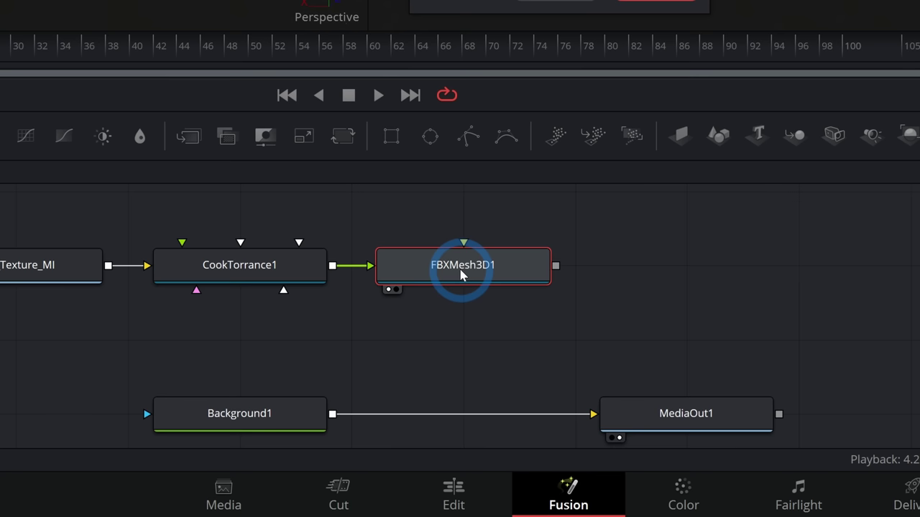
pyautogui.press('Return')
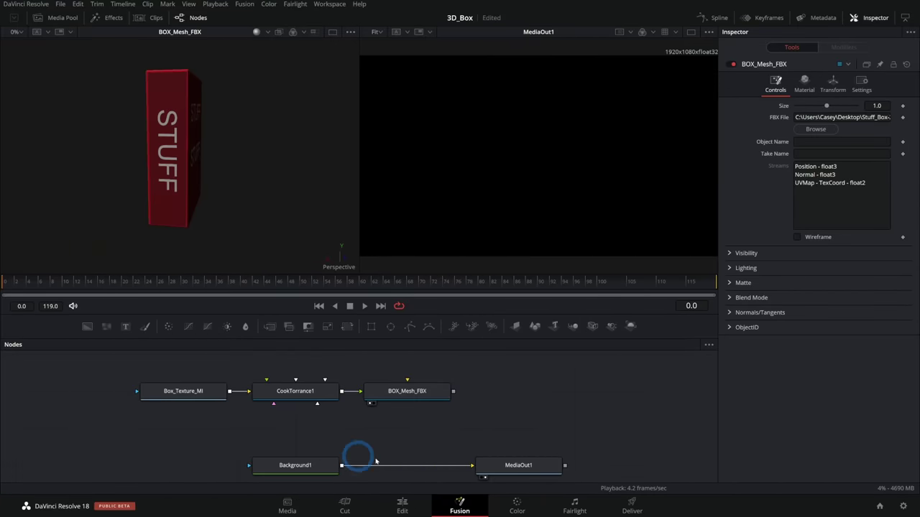
# Step: Add a Merge3D node after BOX_Mesh_FBX and connect the mesh's output to it
pyautogui.click(441, 395)
pyautogui.moveTo(253, 165); pyautogui.dragTo(234, 166)
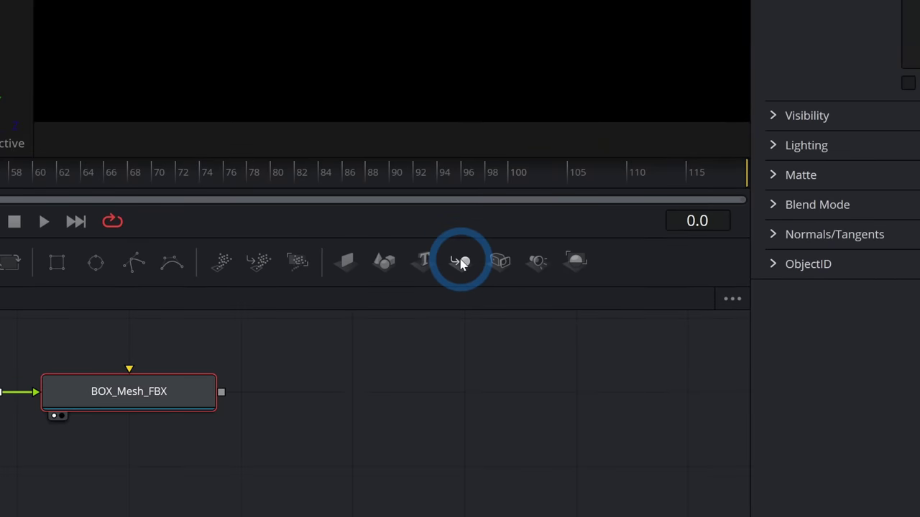
pyautogui.moveTo(461, 263); pyautogui.dragTo(361, 391)
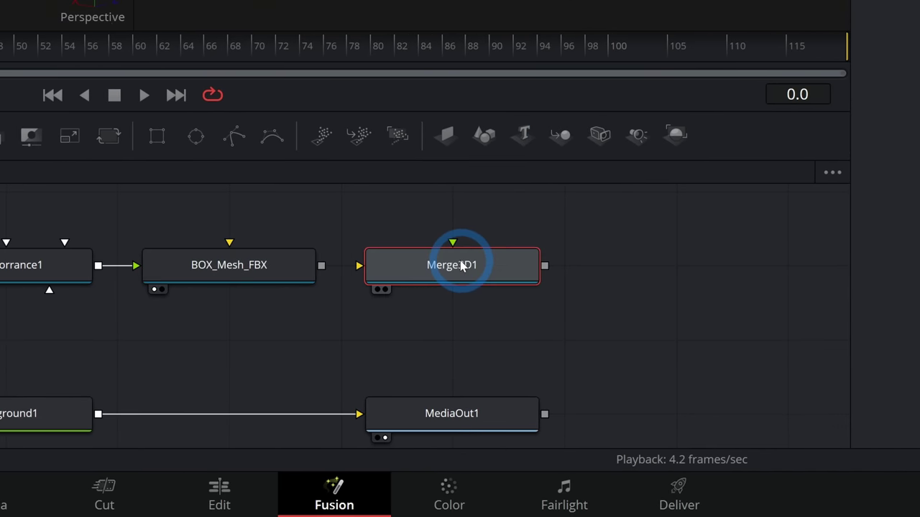
pyautogui.click(321, 265)
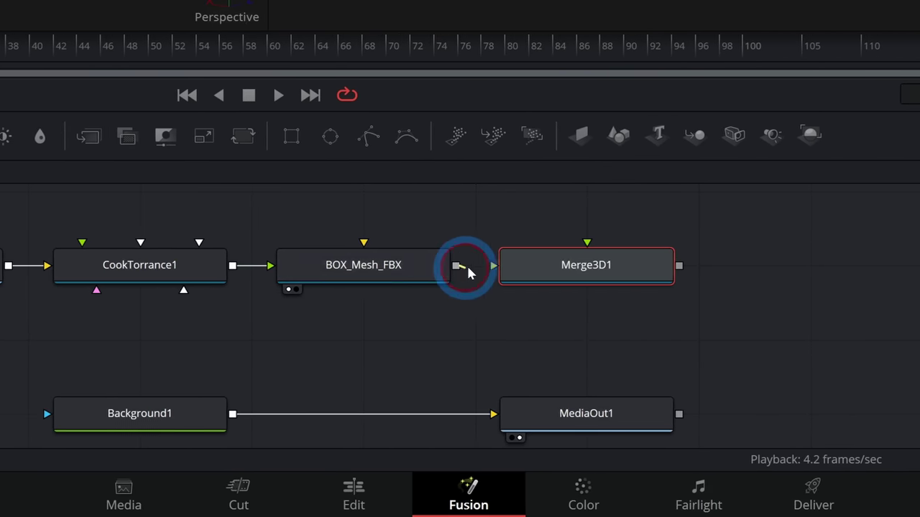
pyautogui.moveTo(467, 270); pyautogui.dragTo(536, 265)
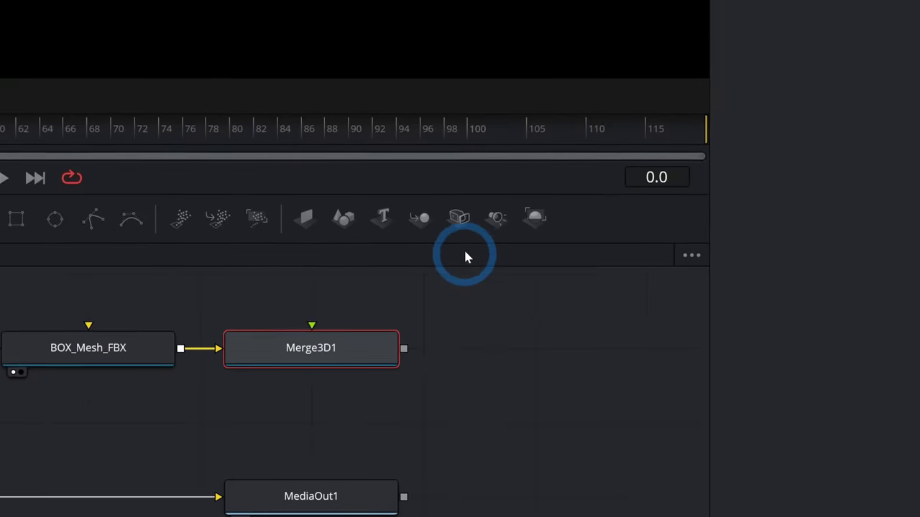
# Step: Add a Renderer3D node fed by Merge3D1 and show it in the second viewer
pyautogui.moveTo(644, 134); pyautogui.dragTo(651, 181)
pyautogui.moveTo(462, 284); pyautogui.dragTo(455, 266)
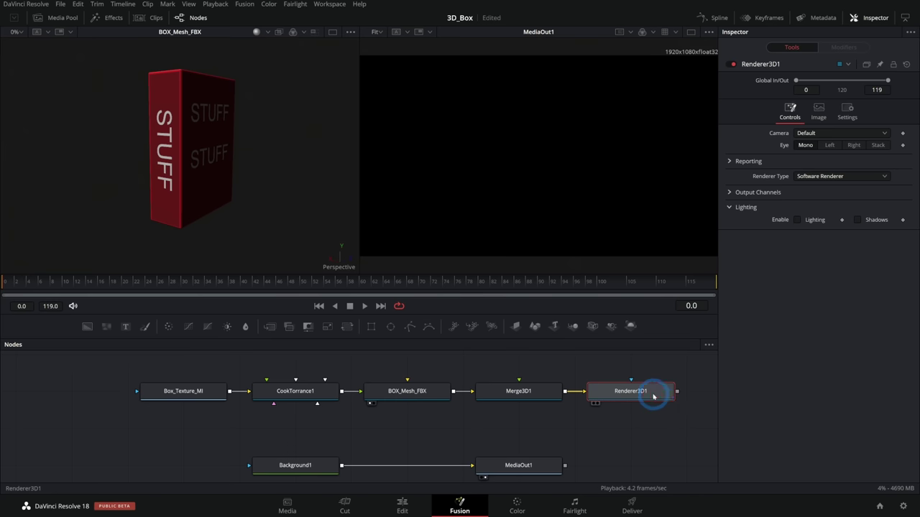
pyautogui.press('2')
# Step: Merge Renderer3D1's output over Background1 ahead of MediaOut1
pyautogui.moveTo(676, 391); pyautogui.dragTo(691, 363)
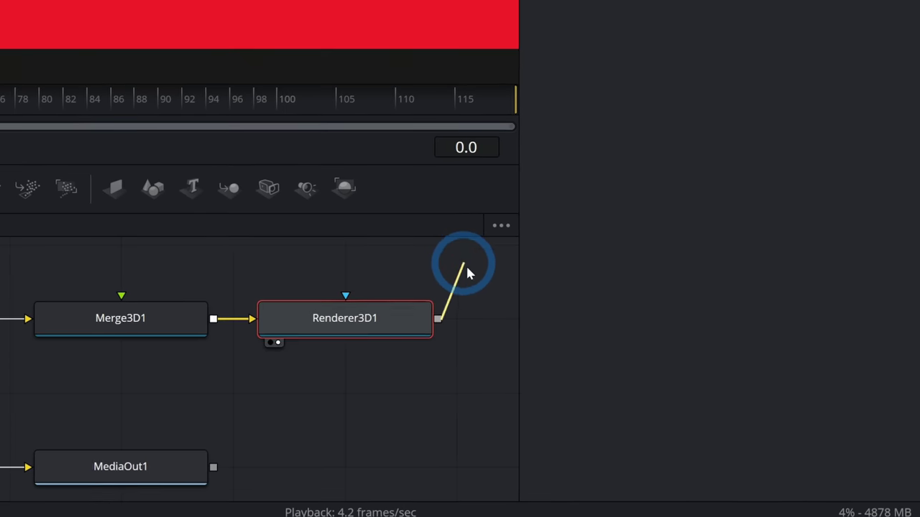
pyautogui.moveTo(467, 270); pyautogui.dragTo(462, 420)
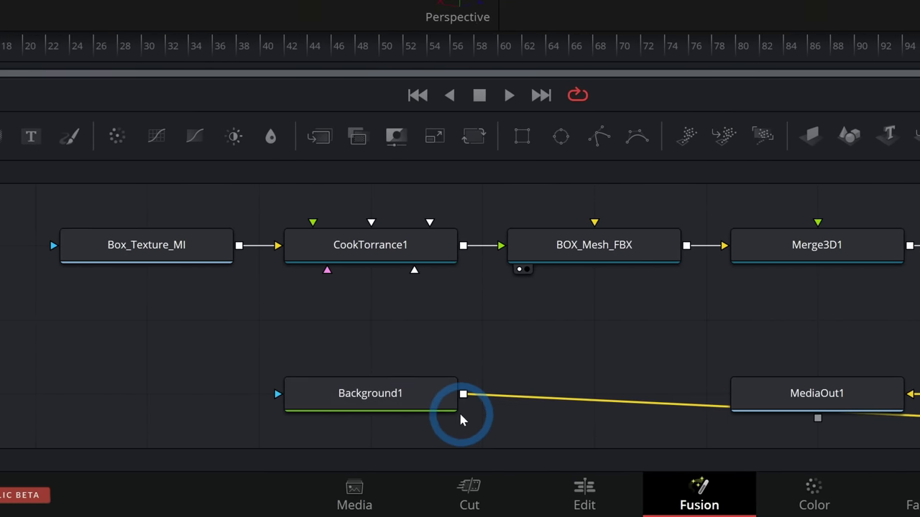
pyautogui.click(386, 427)
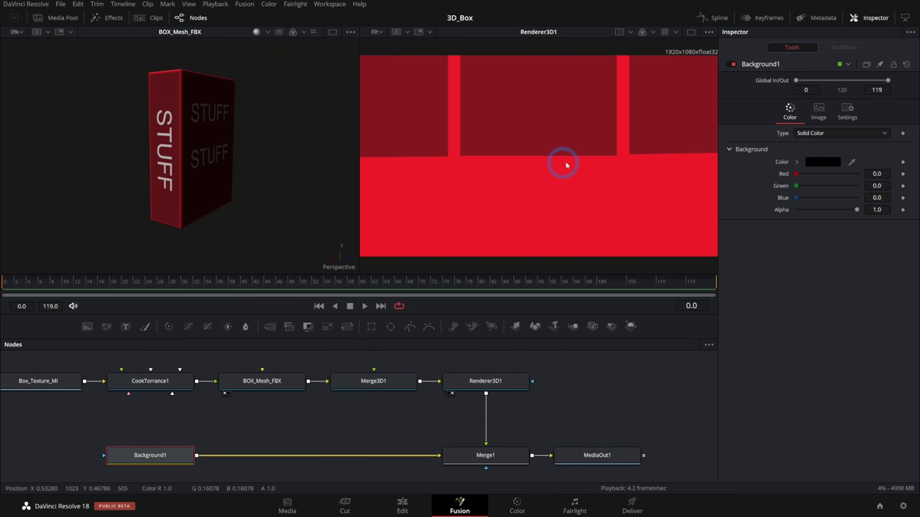
# Step: Add a Camera3D node, connect it to Merge3D1, and show Merge3D1 in the first viewer
pyautogui.moveTo(574, 375); pyautogui.dragTo(501, 380)
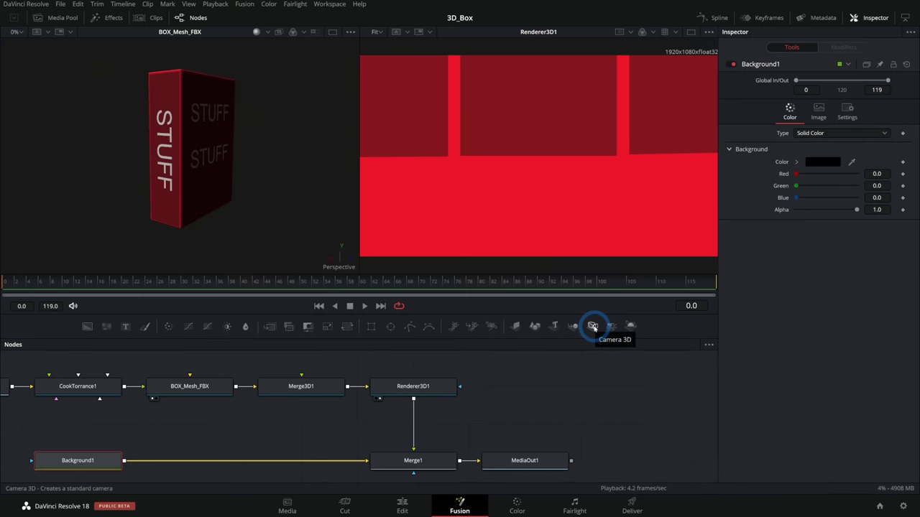
pyautogui.moveTo(458, 259); pyautogui.dragTo(312, 389)
pyautogui.click(320, 388)
pyautogui.press('1')
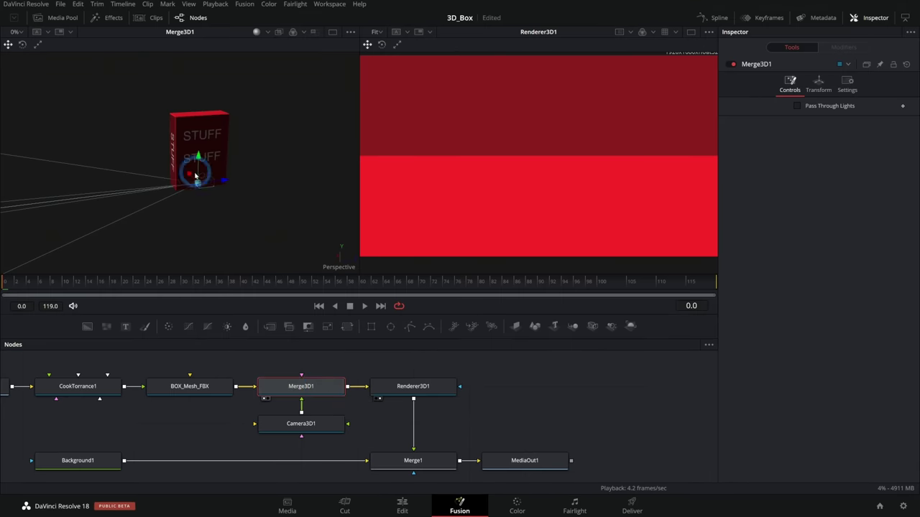
# Step: Move Camera3D1 back from the box so the whole box fits in the rendered frame
pyautogui.click(319, 423)
pyautogui.moveTo(229, 182); pyautogui.dragTo(344, 109)
pyautogui.scroll(-3, 302, 171)
pyautogui.moveTo(303, 171); pyautogui.dragTo(266, 160)
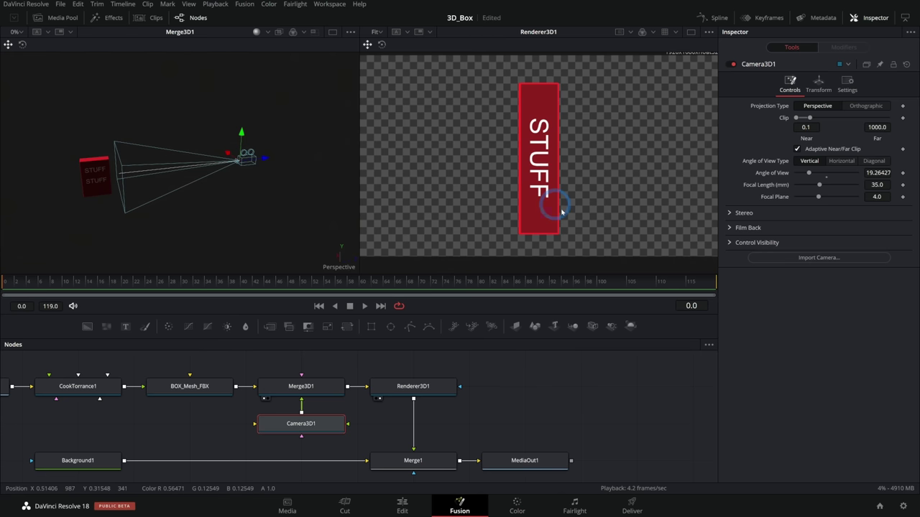
# Step: Rotate BOX_Mesh_FBX to -41.7 on Y and set its X translation to -114.028
pyautogui.click(327, 388)
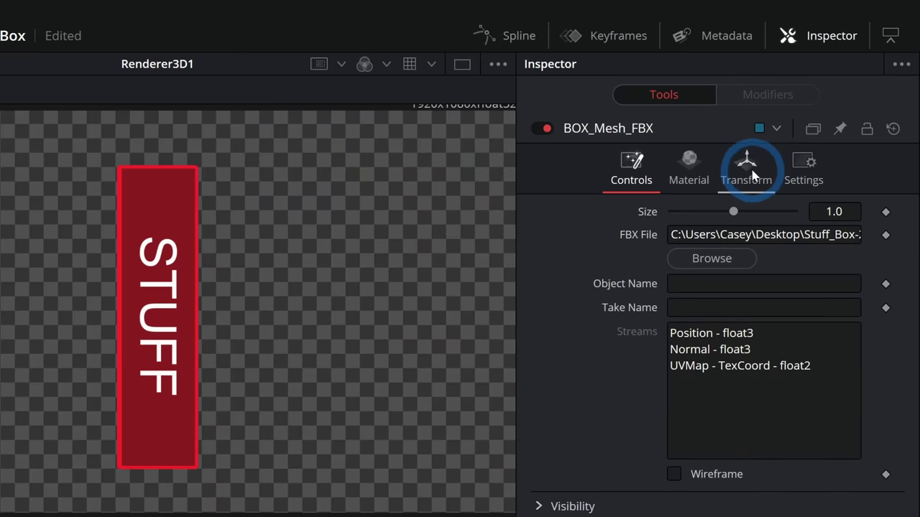
pyautogui.click(746, 167)
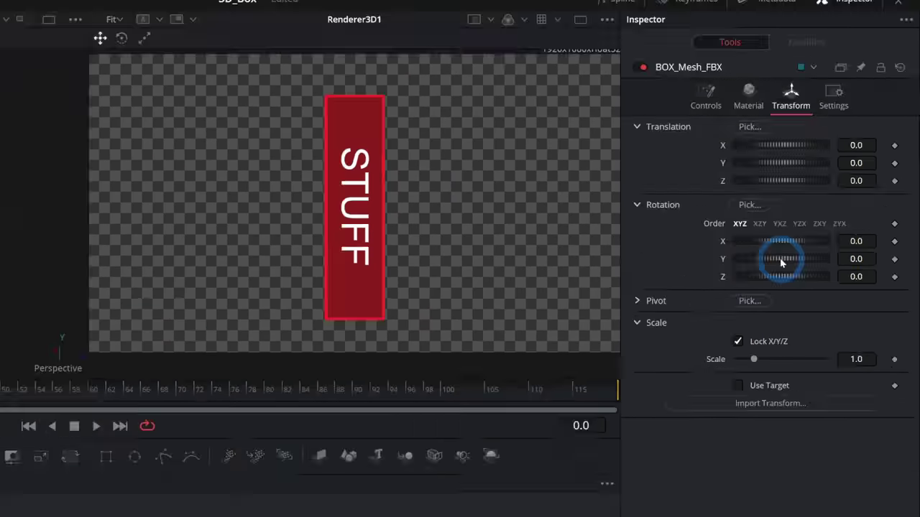
pyautogui.moveTo(781, 262); pyautogui.dragTo(696, 263)
pyautogui.moveTo(769, 196); pyautogui.dragTo(838, 187)
pyautogui.moveTo(847, 121); pyautogui.dragTo(261, 139)
pyautogui.moveTo(835, 116); pyautogui.dragTo(444, 102)
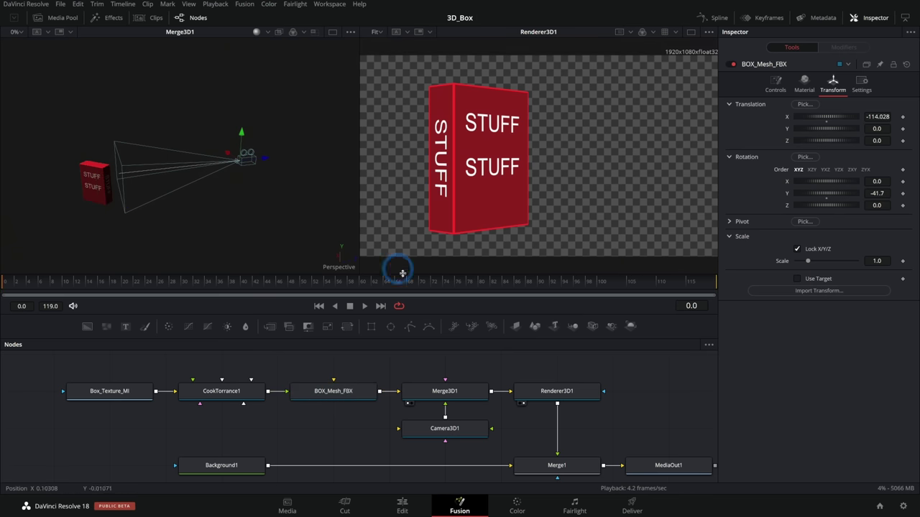
# Step: Keyframe the Y rotation and X translation of BOX_Mesh_FBX at frame 30
pyautogui.click(348, 394)
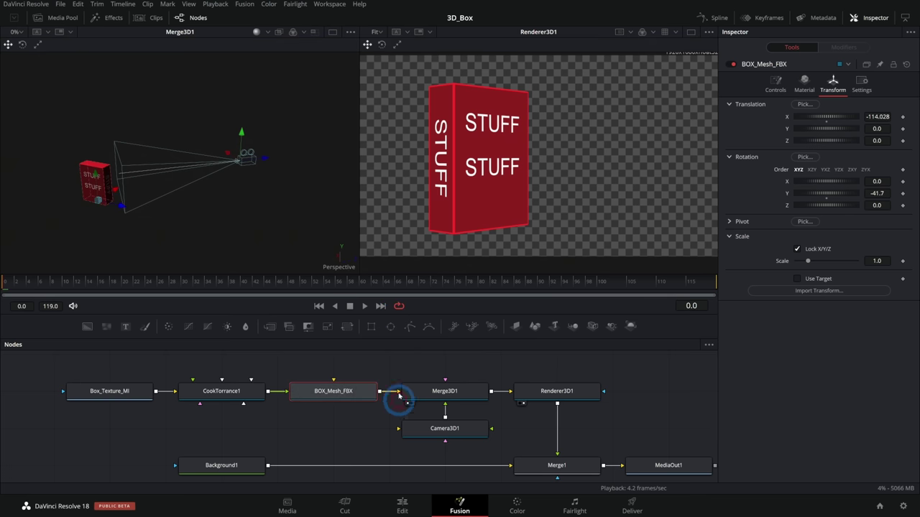
pyautogui.click(82, 283)
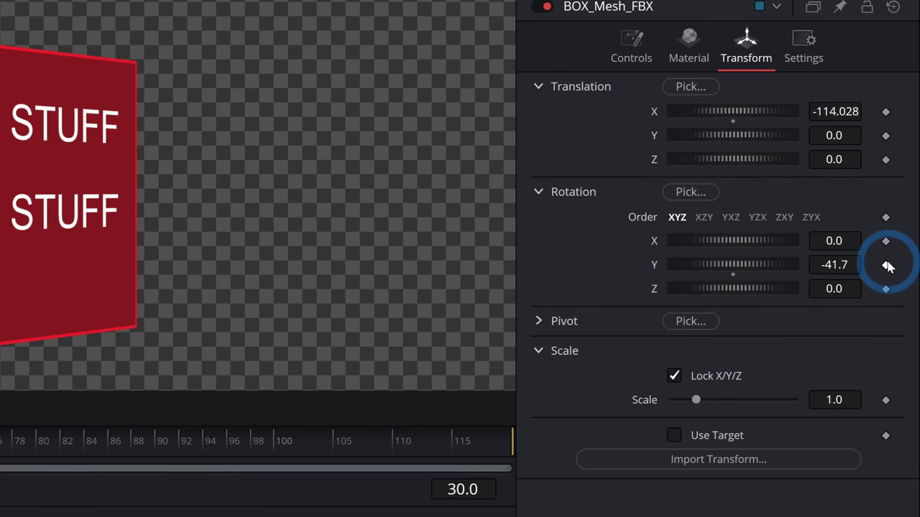
pyautogui.click(888, 266)
pyautogui.click(886, 112)
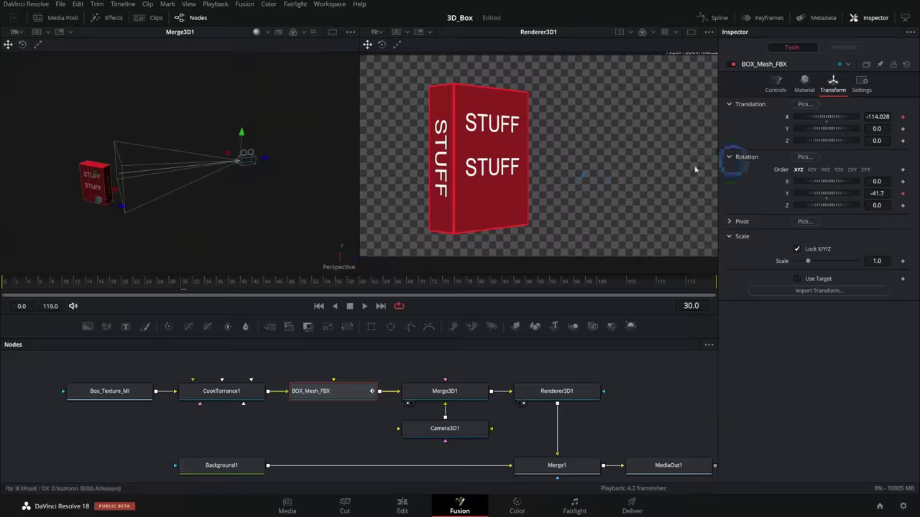
# Step: Go to frame 0 and try X translation values of 200 and 300 for BOX_Mesh_FBX
pyautogui.moveTo(93, 282); pyautogui.dragTo(78, 284)
pyautogui.moveTo(826, 117); pyautogui.dragTo(898, 116)
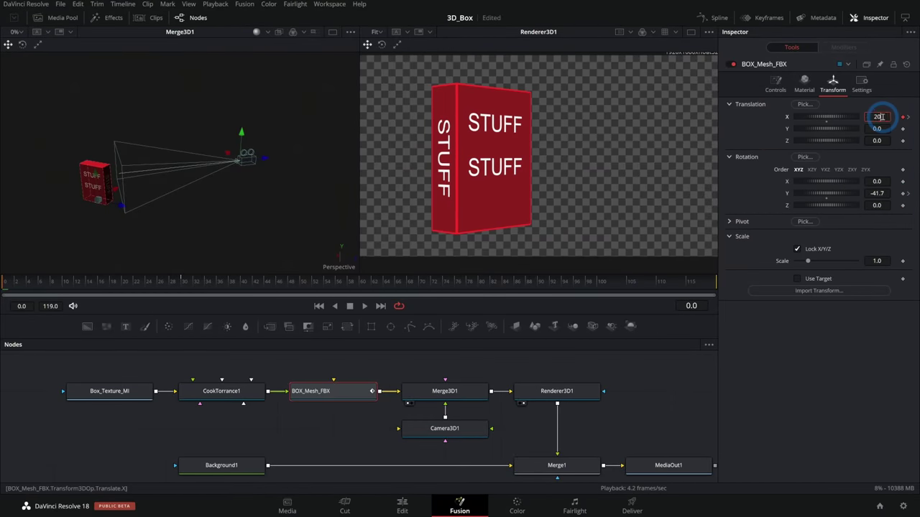
pyautogui.write('0')
pyautogui.press('Tab')
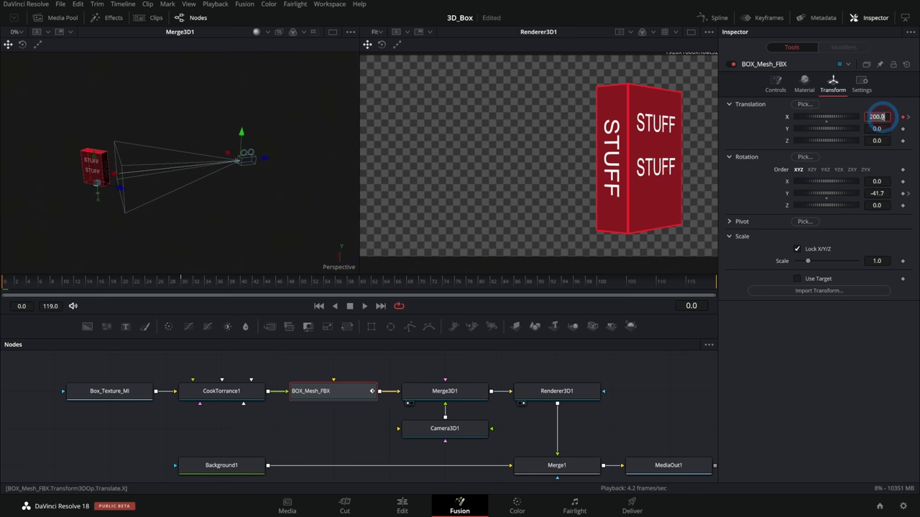
pyautogui.click(881, 117)
pyautogui.write('300')
pyautogui.press('Tab')
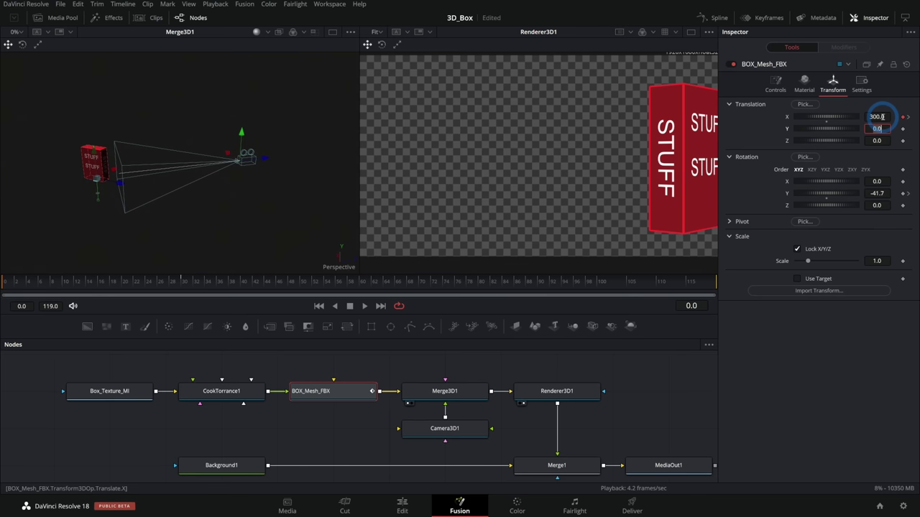
# Step: Set the X translation of BOX_Mesh_FBX at frame 0 to 500, placing the box outside the frame
pyautogui.scroll(-3, 662, 137)
pyautogui.scroll(-3, 662, 137)
pyautogui.moveTo(654, 133); pyautogui.dragTo(599, 160)
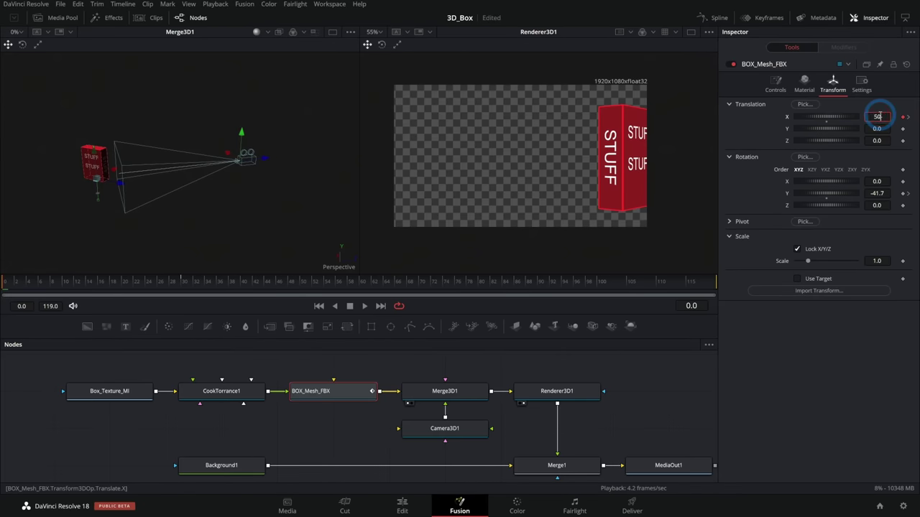
pyautogui.click(880, 115)
pyautogui.write('500')
pyautogui.press('Tab')
pyautogui.click(616, 152)
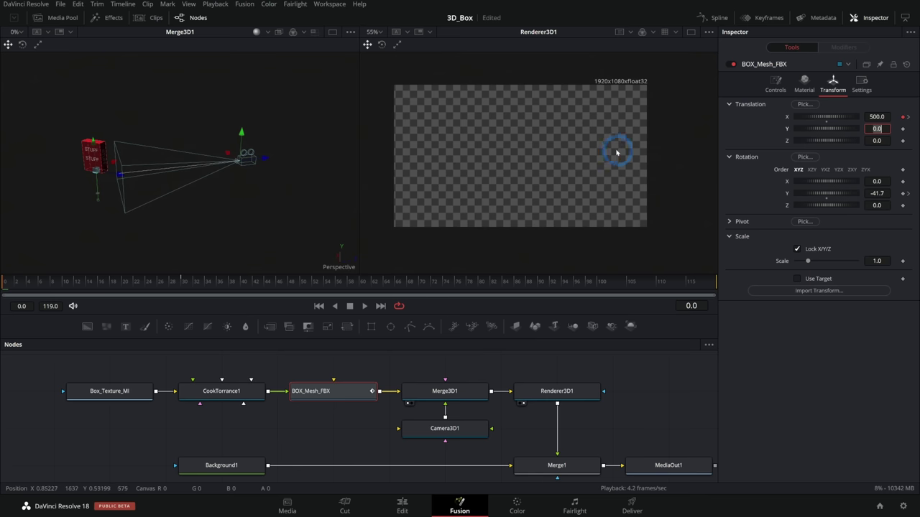
# Step: Set the Y rotation of BOX_Mesh_FBX at frame 0 to -266.0
pyautogui.moveTo(15, 285)
pyautogui.mouseDown()
pyautogui.moveTo(173, 287)
pyautogui.moveTo(4, 291)
pyautogui.mouseUp()
pyautogui.click(842, 181)
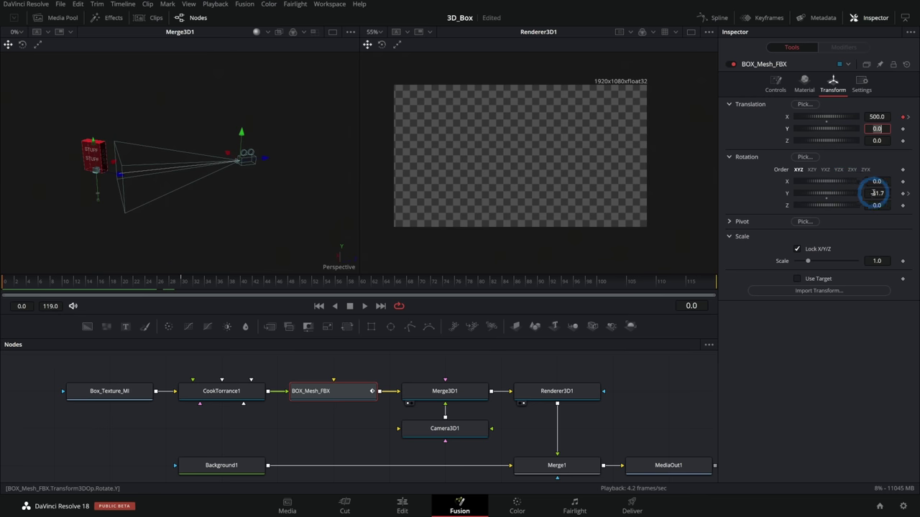
pyautogui.moveTo(876, 193); pyautogui.dragTo(251, 187)
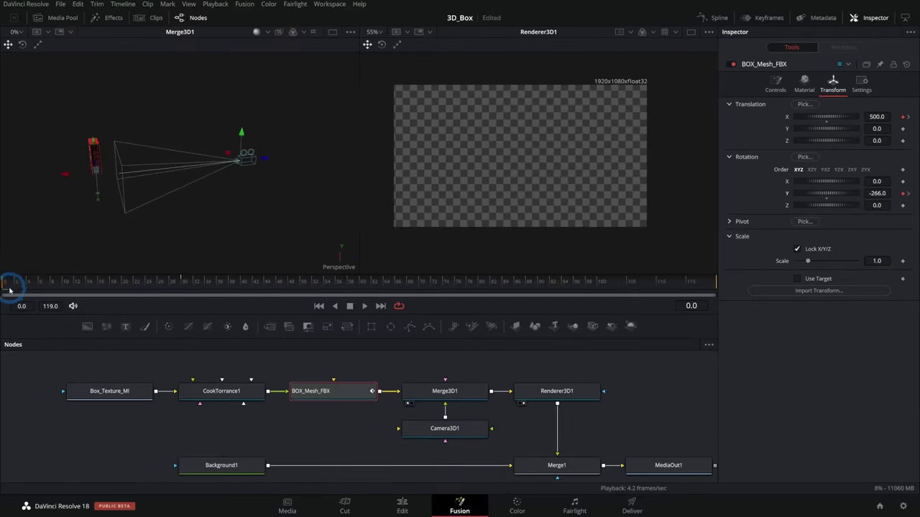
# Step: Play back and scrub the box animation to review how it slides and spins in
pyautogui.moveTo(9, 287); pyautogui.dragTo(429, 312)
pyautogui.click(364, 307)
pyautogui.click(350, 306)
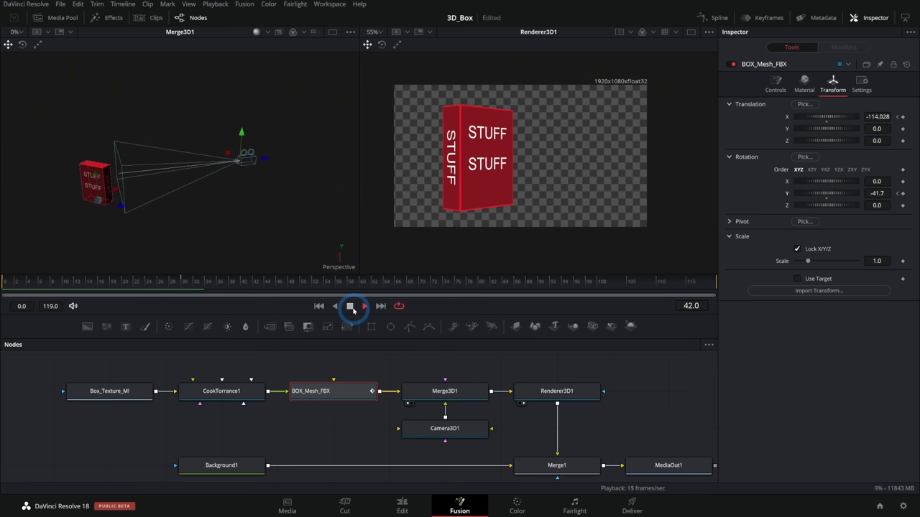
pyautogui.moveTo(184, 285); pyautogui.dragTo(3, 285)
pyautogui.moveTo(104, 282); pyautogui.dragTo(46, 285)
pyautogui.click(363, 306)
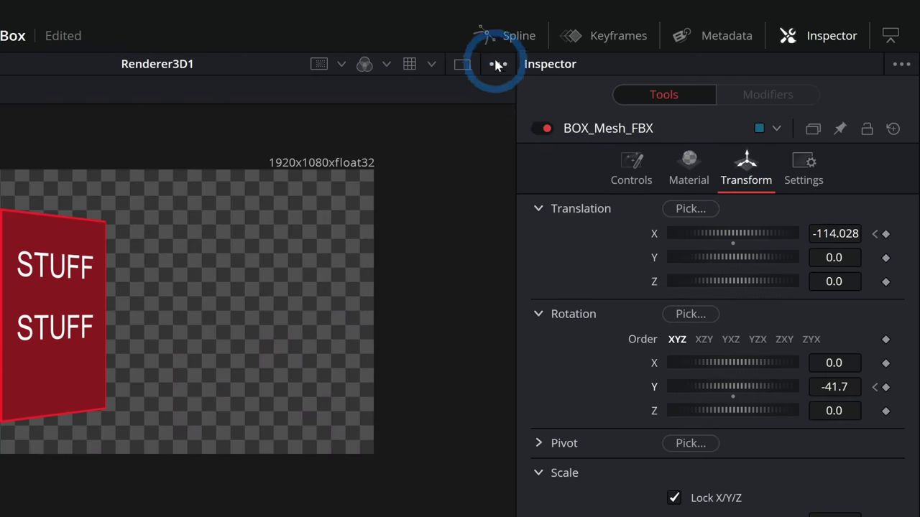
# Step: Show the X Offset and Y Rotation curves of BOX_Mesh_FBX in the Spline editor and fit them to view
pyautogui.click(504, 36)
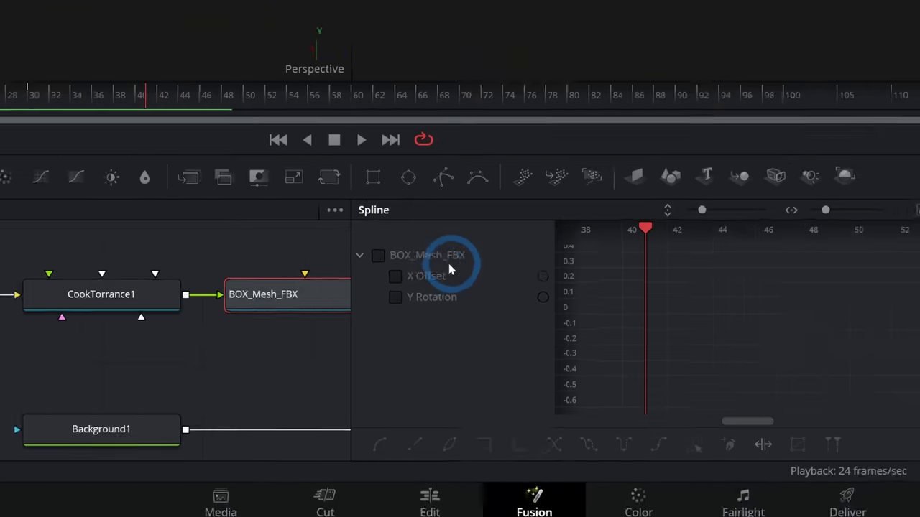
pyautogui.click(396, 276)
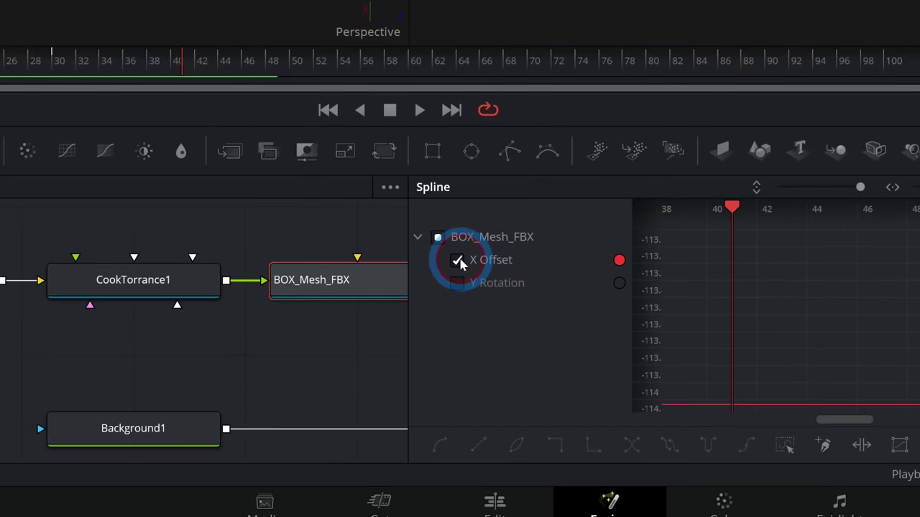
pyautogui.click(462, 269)
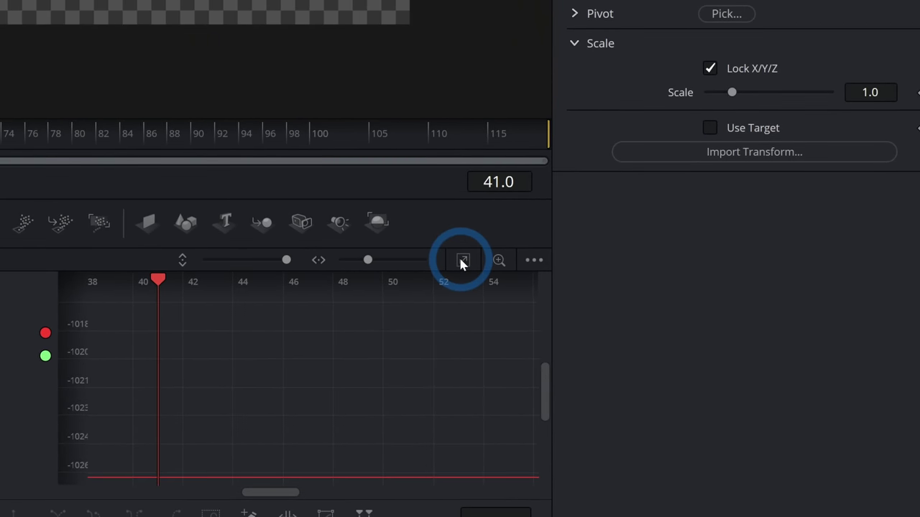
pyautogui.click(495, 242)
# Step: Flatten the X Offset and Y Rotation keyframes at frame 30 to ease the end of the box's motion
pyautogui.moveTo(427, 376); pyautogui.dragTo(536, 493)
pyautogui.moveTo(498, 404); pyautogui.dragTo(498, 404)
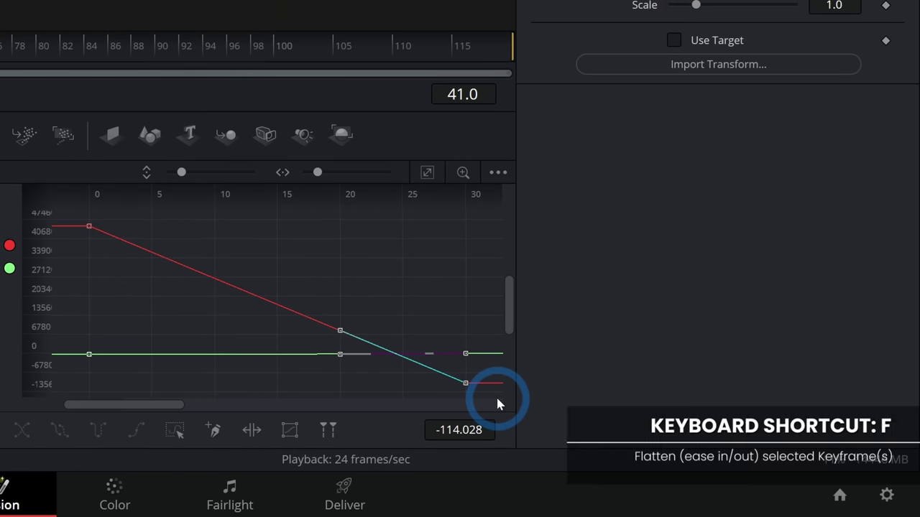
pyautogui.press('f')
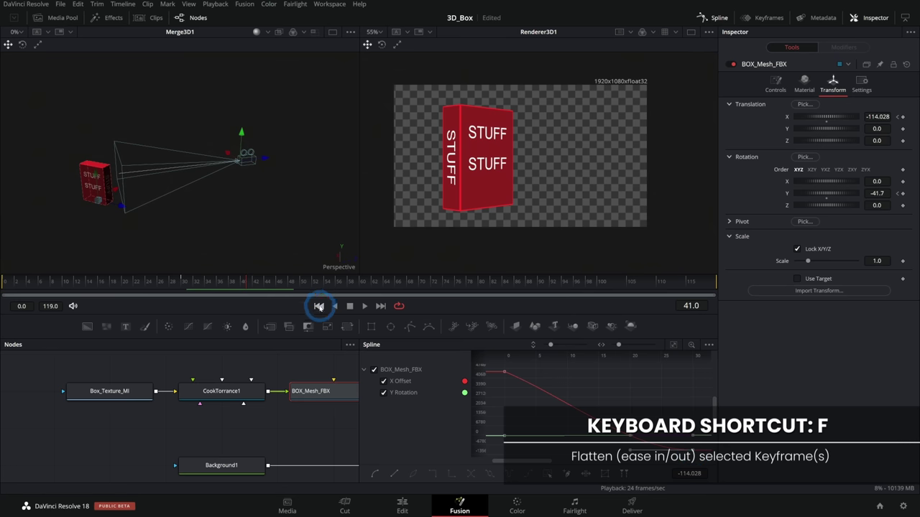
# Step: Play back the box animation from the start to review the eased slide and spin
pyautogui.click(319, 307)
pyautogui.click(362, 306)
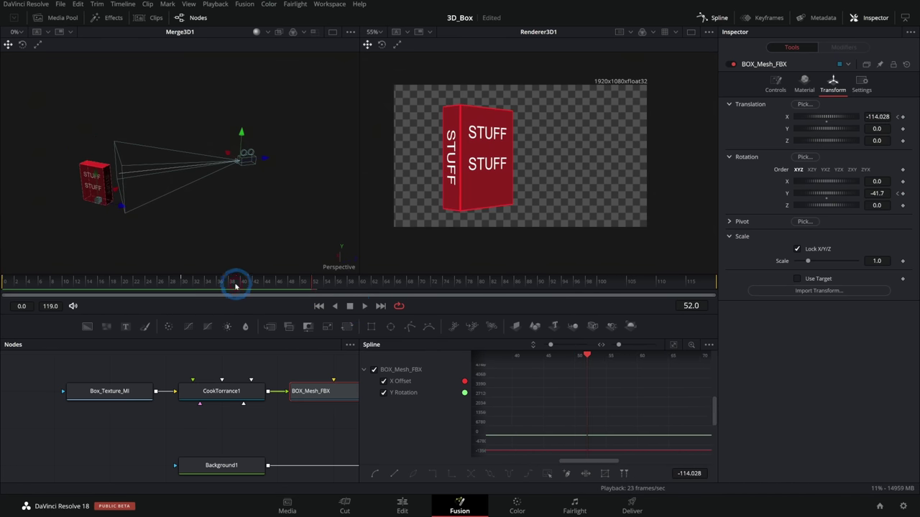
pyautogui.moveTo(240, 286); pyautogui.dragTo(2, 285)
pyautogui.click(363, 307)
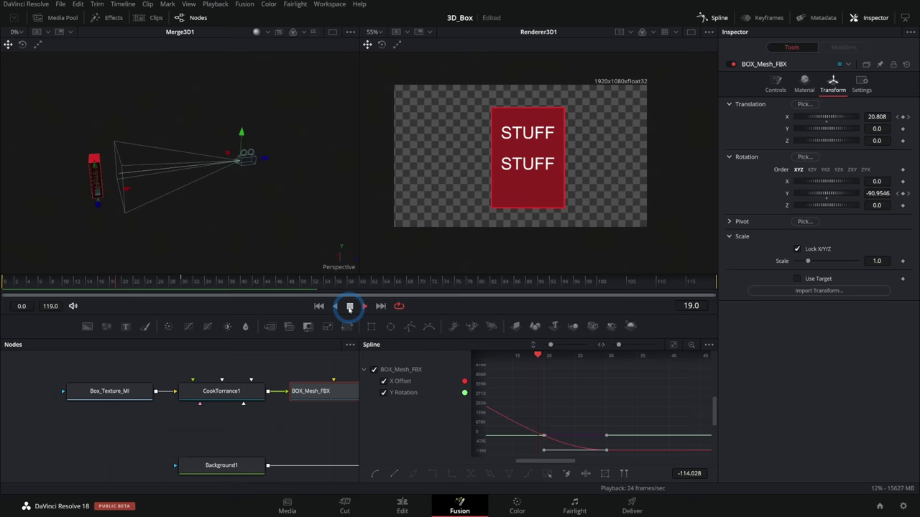
pyautogui.click(349, 306)
# Step: Close the Spline editor and load MediaOut1 into the second viewer in place of Renderer3D1
pyautogui.click(772, 87)
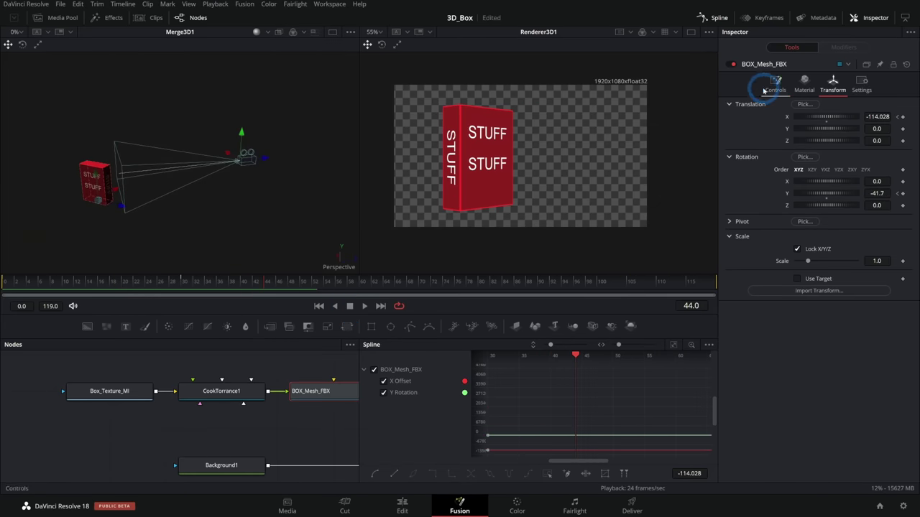
pyautogui.click(718, 18)
pyautogui.click(640, 451)
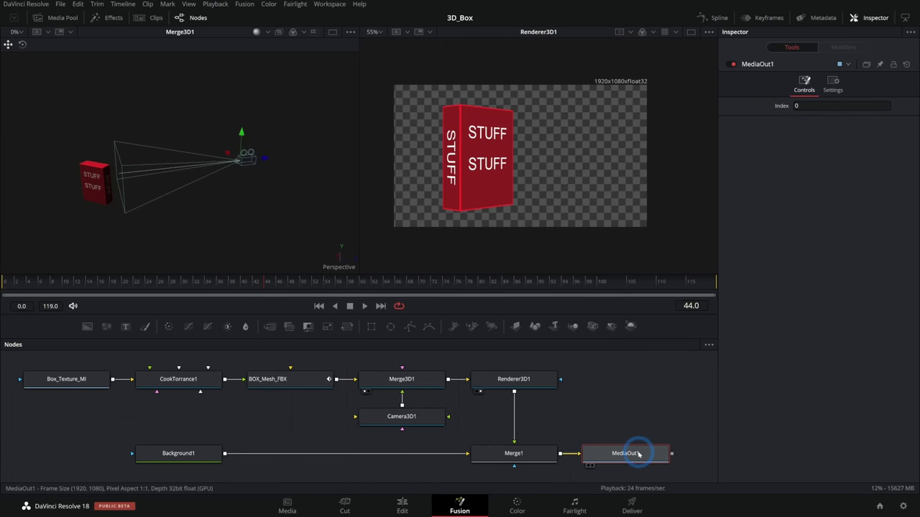
pyautogui.press('2')
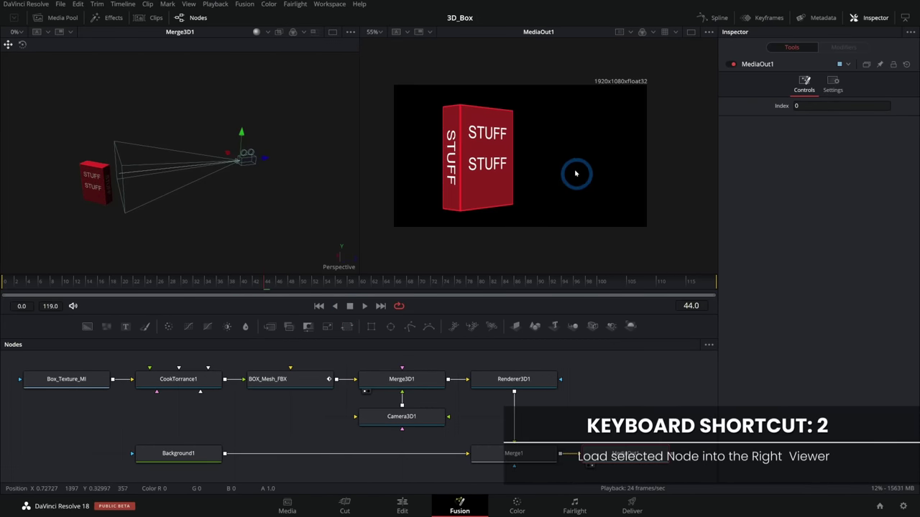
# Step: Scrub and play the final output to review the box animation over the background
pyautogui.moveTo(215, 284); pyautogui.dragTo(2, 285)
pyautogui.moveTo(244, 284); pyautogui.dragTo(0, 424)
pyautogui.click(363, 306)
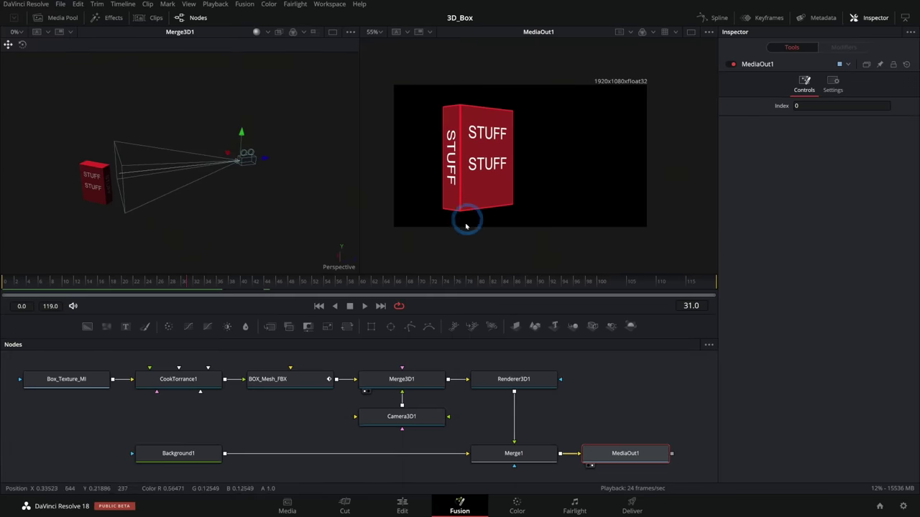
# Step: Find the Directional Light tool with the search term "light" and add it above the Merge3D1 node
pyautogui.moveTo(589, 380); pyautogui.dragTo(529, 412)
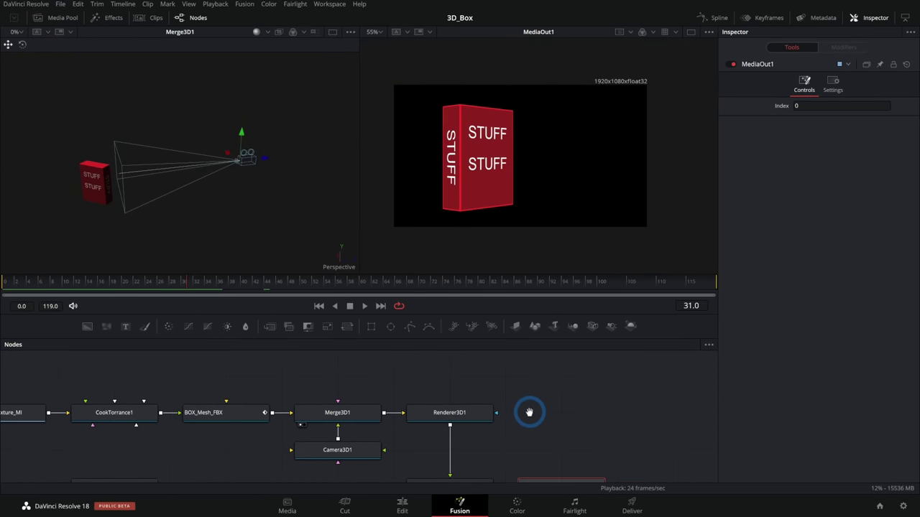
pyautogui.scroll(1, 433, 386)
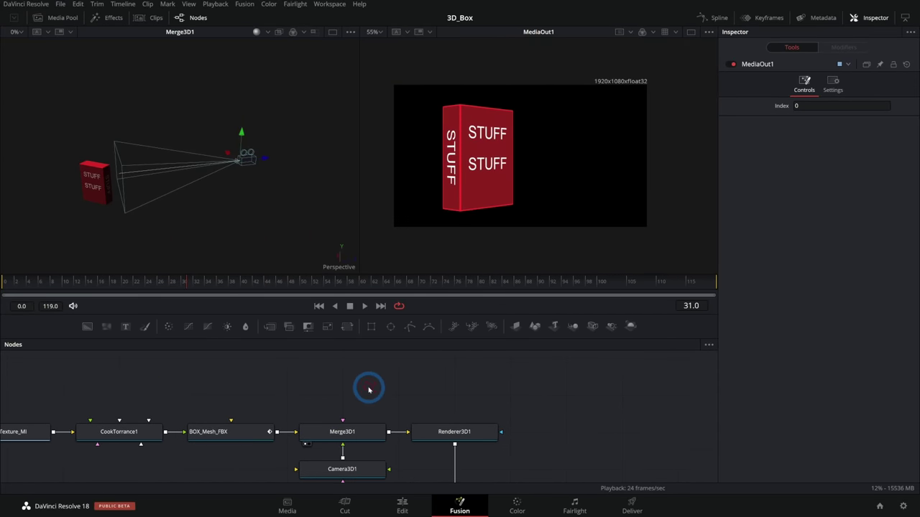
pyautogui.hotkey('shift', 'space')
pyautogui.write('cook')
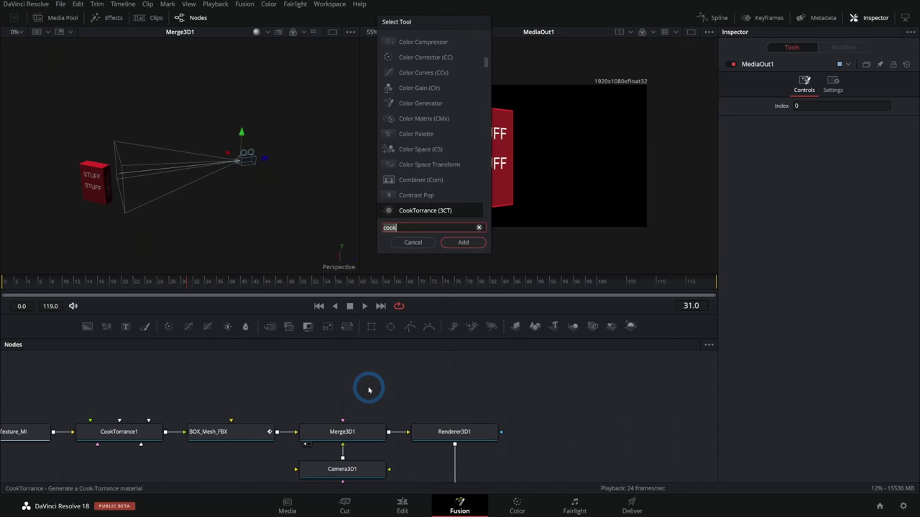
pyautogui.press('BackSpace')
pyautogui.press('BackSpace')
pyautogui.press('BackSpace')
pyautogui.press('BackSpace')
pyautogui.write('light')
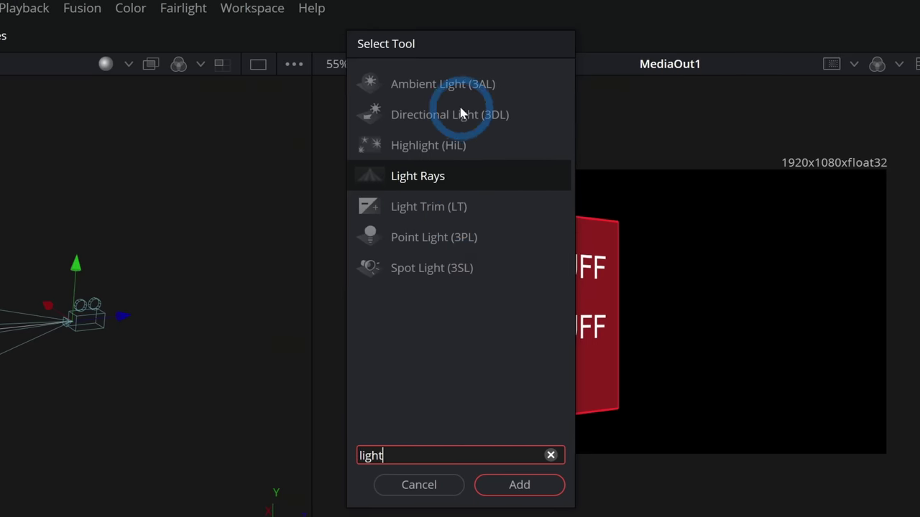
pyautogui.click(442, 112)
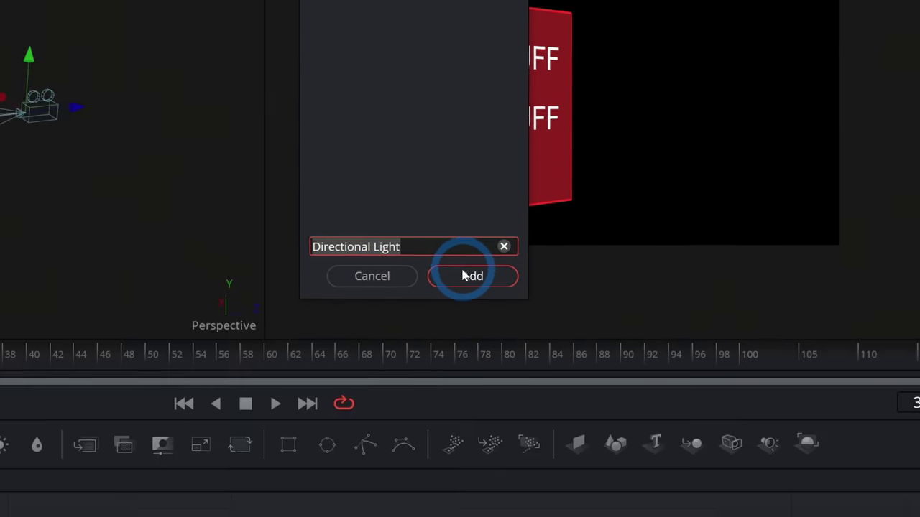
pyautogui.click(521, 485)
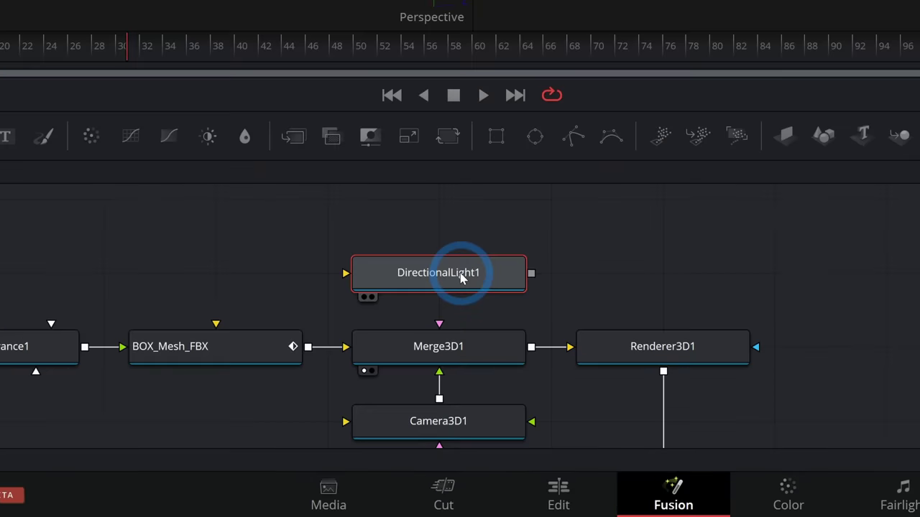
# Step: Rename the directional light node to KEY and connect its output to Merge3D1
pyautogui.click(461, 278)
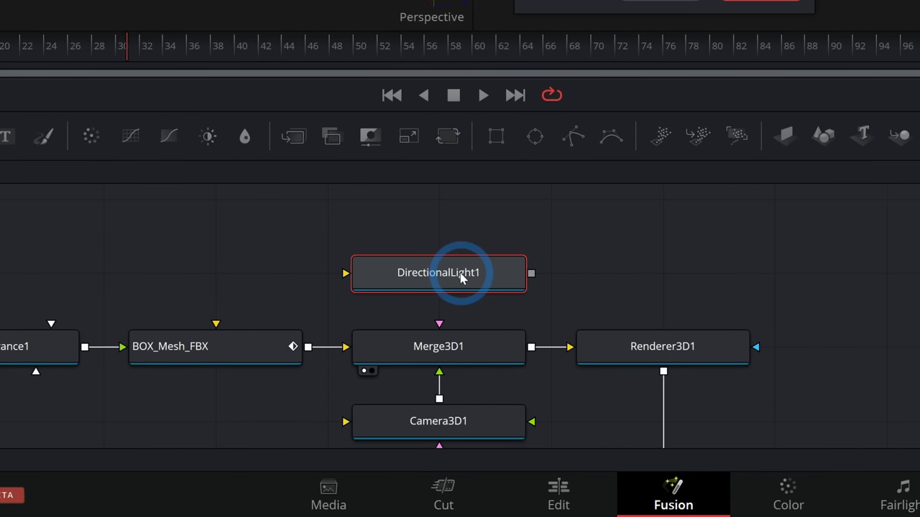
pyautogui.doubleClick(460, 278)
pyautogui.write('KEY')
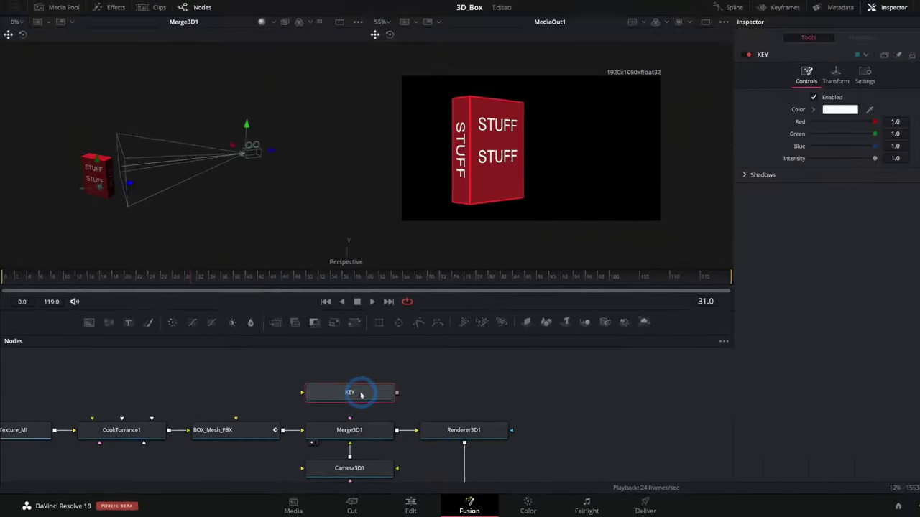
pyautogui.moveTo(531, 273); pyautogui.dragTo(578, 239)
pyautogui.moveTo(407, 397); pyautogui.dragTo(363, 434)
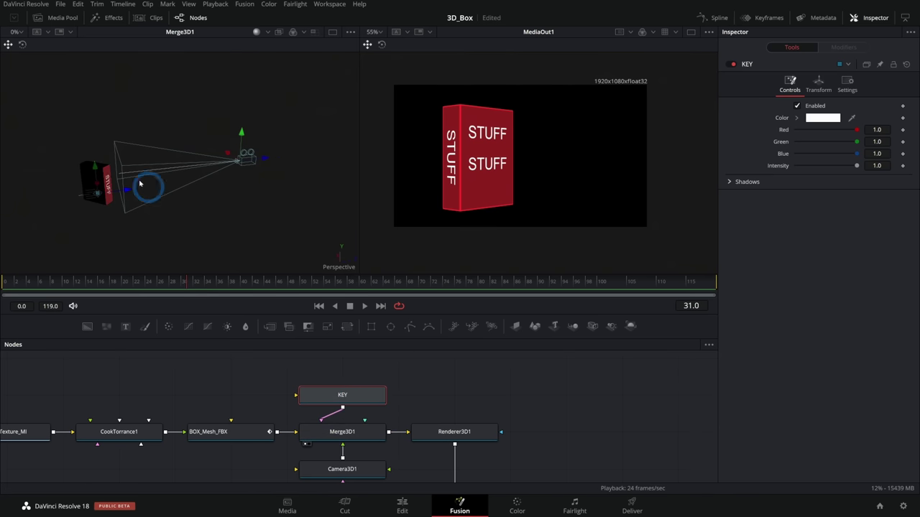
# Step: Orbit, pan and zoom the Merge3D1 perspective view to examine the box, camera and KEY light
pyautogui.moveTo(274, 193)
pyautogui.mouseDown()
pyautogui.moveTo(271, 211)
pyautogui.moveTo(153, 204)
pyautogui.moveTo(264, 204)
pyautogui.mouseUp()
pyautogui.scroll(2, 265, 203)
pyautogui.scroll(-2, 264, 203)
pyautogui.scroll(6, 274, 193)
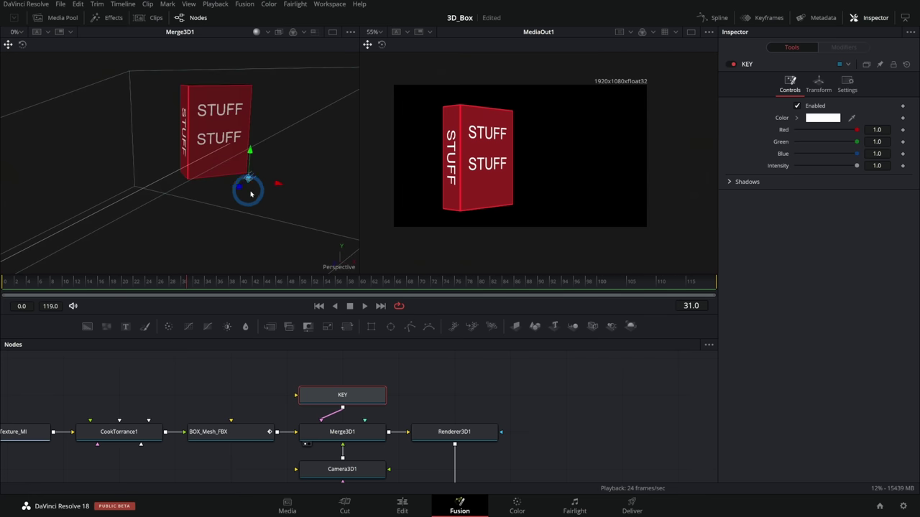
pyautogui.moveTo(273, 193); pyautogui.dragTo(299, 205)
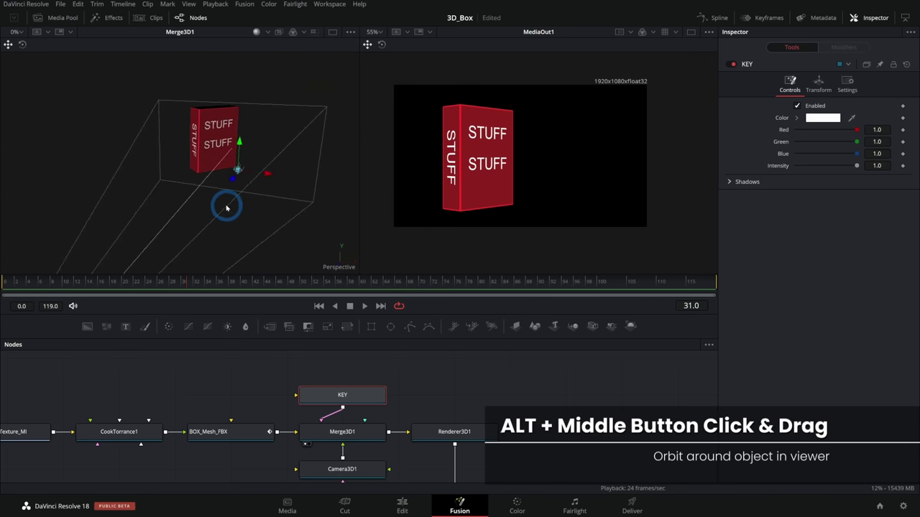
pyautogui.moveTo(268, 202)
pyautogui.mouseDown()
pyautogui.moveTo(320, 173)
pyautogui.moveTo(174, 189)
pyautogui.moveTo(250, 203)
pyautogui.mouseUp()
pyautogui.scroll(2, 257, 194)
pyautogui.scroll(2, 259, 199)
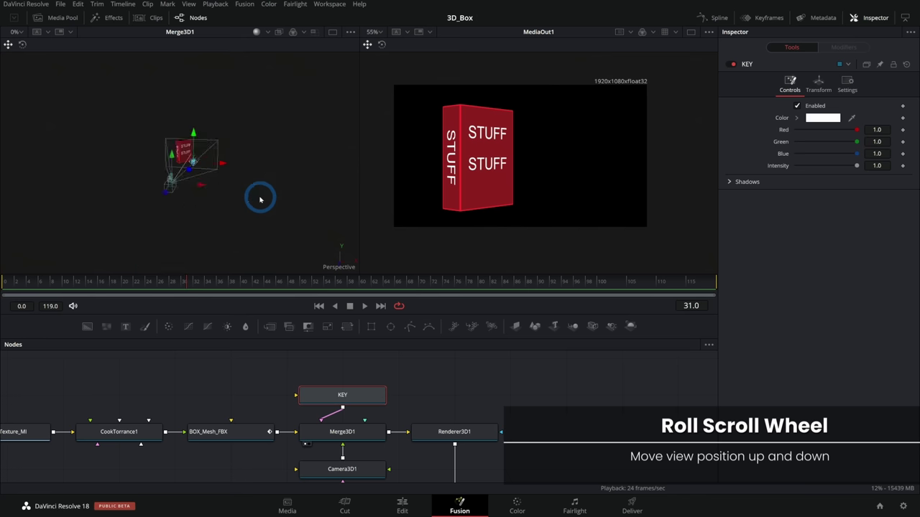
pyautogui.scroll(2, 283, 200)
pyautogui.scroll(-3, 259, 191)
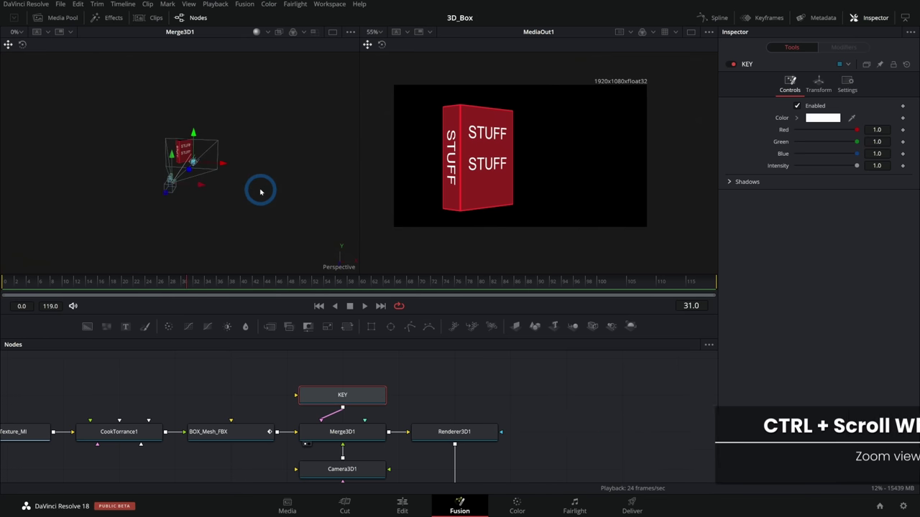
pyautogui.scroll(4, 281, 199)
pyautogui.scroll(-1, 282, 201)
pyautogui.scroll(2, 282, 202)
pyautogui.scroll(-2, 282, 201)
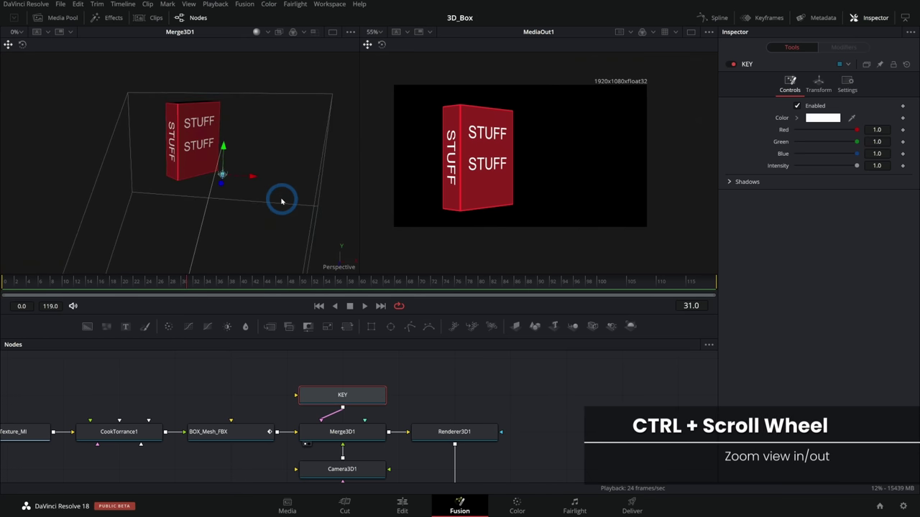
pyautogui.moveTo(315, 185); pyautogui.dragTo(280, 145)
pyautogui.scroll(3, 256, 204)
pyautogui.scroll(-3, 256, 203)
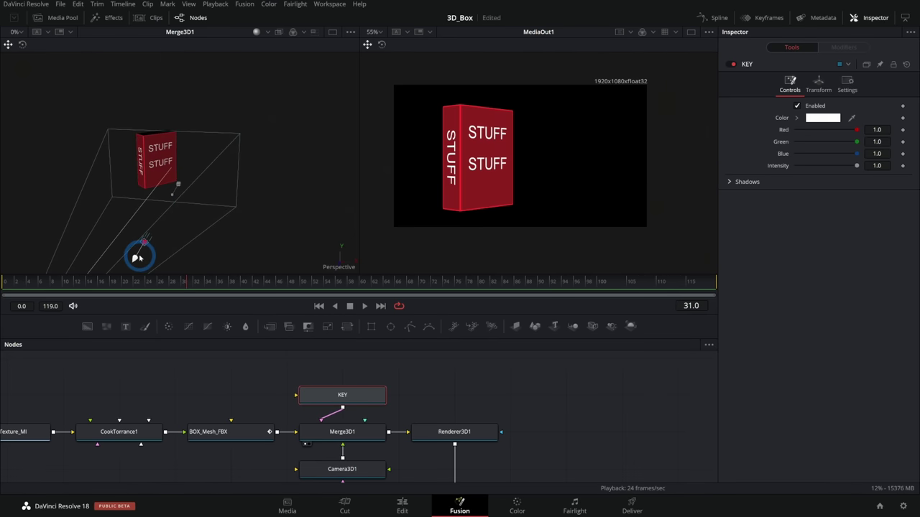
# Step: Move the KEY light away from its starting point, out to the right of the box in the 3D scene
pyautogui.moveTo(147, 167); pyautogui.dragTo(294, 128)
pyautogui.moveTo(242, 181)
pyautogui.mouseDown()
pyautogui.moveTo(263, 187)
pyautogui.moveTo(328, 173)
pyautogui.moveTo(260, 171)
pyautogui.moveTo(206, 185)
pyautogui.moveTo(209, 169)
pyautogui.moveTo(240, 166)
pyautogui.mouseUp()
pyautogui.moveTo(460, 265); pyautogui.dragTo(359, 311)
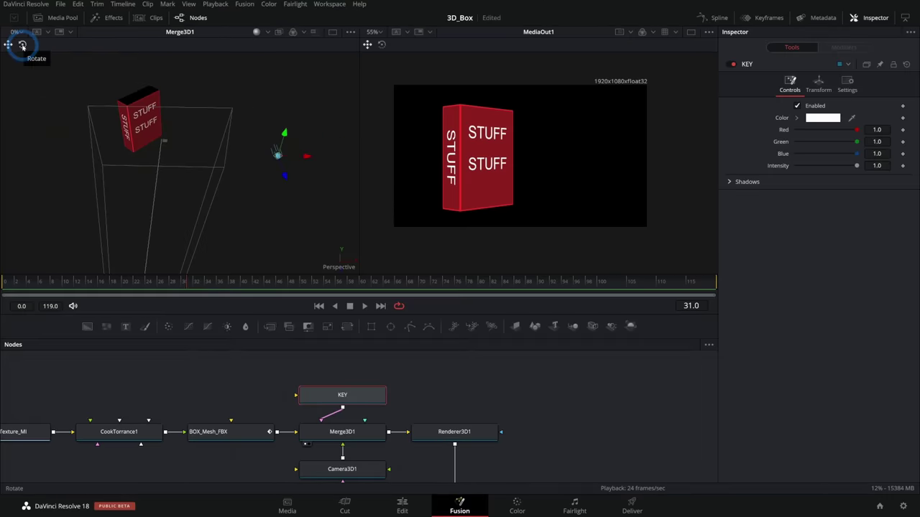
# Step: Rotate the KEY light about its axes so that it shines toward the box
pyautogui.click(22, 45)
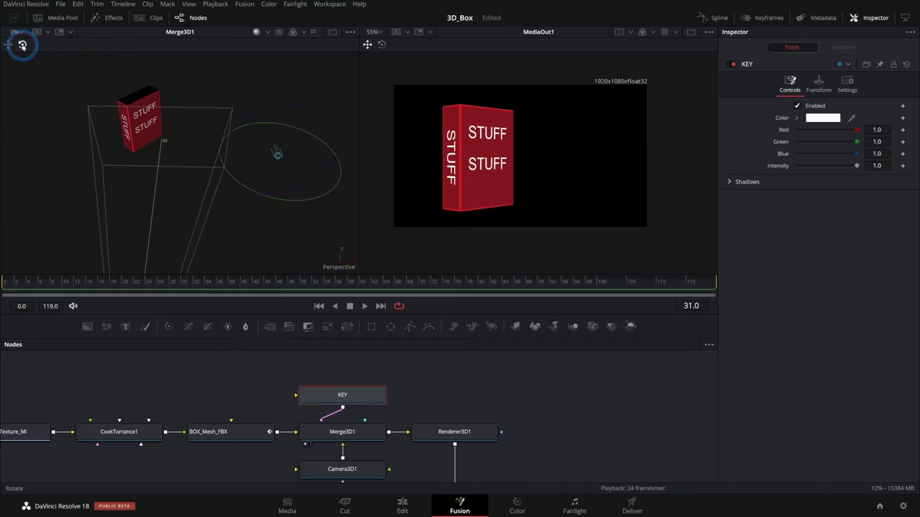
pyautogui.click(8, 44)
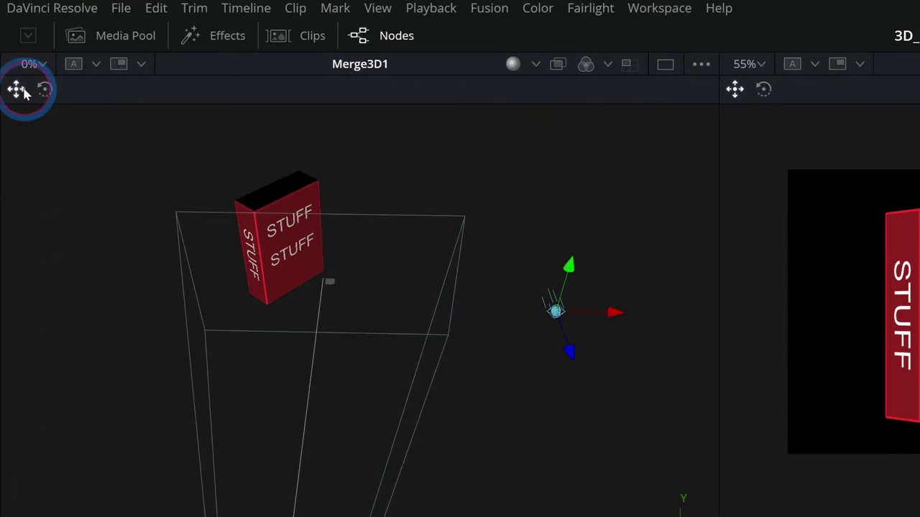
pyautogui.click(43, 93)
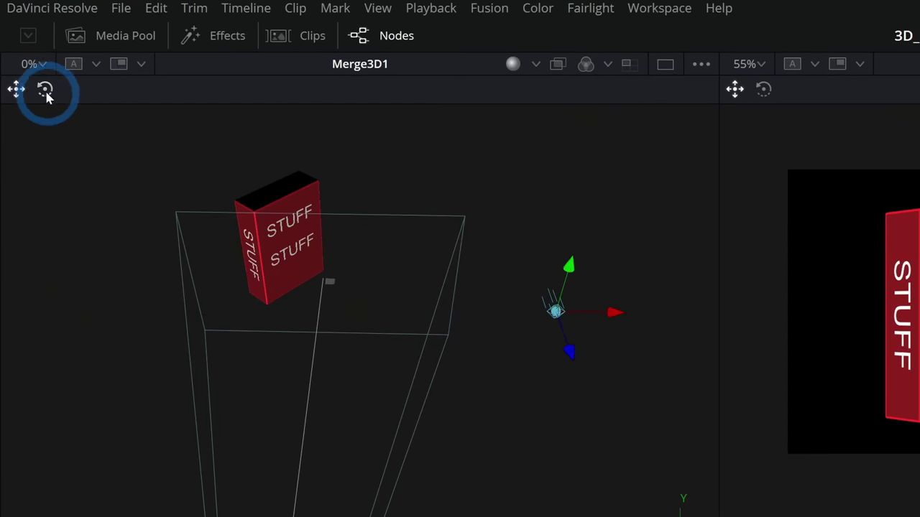
pyautogui.click(16, 90)
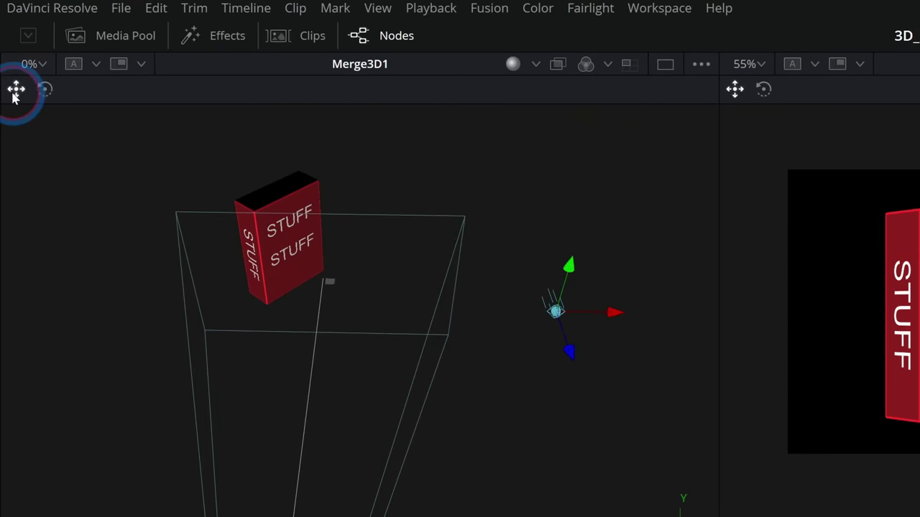
pyautogui.click(45, 92)
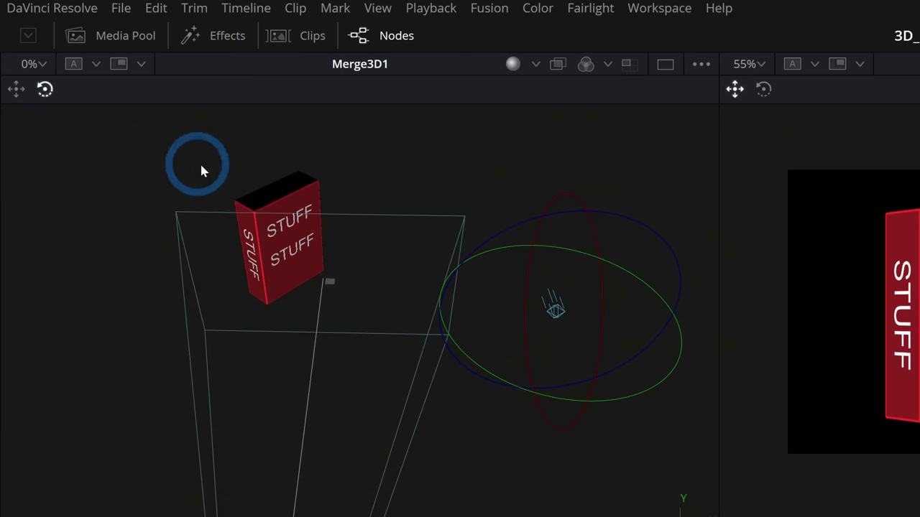
pyautogui.moveTo(448, 407); pyautogui.dragTo(488, 381)
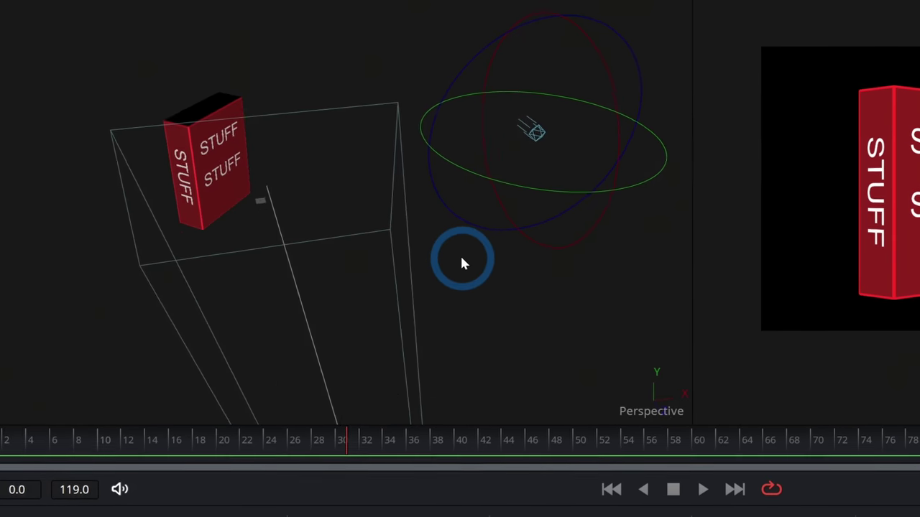
pyautogui.moveTo(461, 259); pyautogui.dragTo(470, 243)
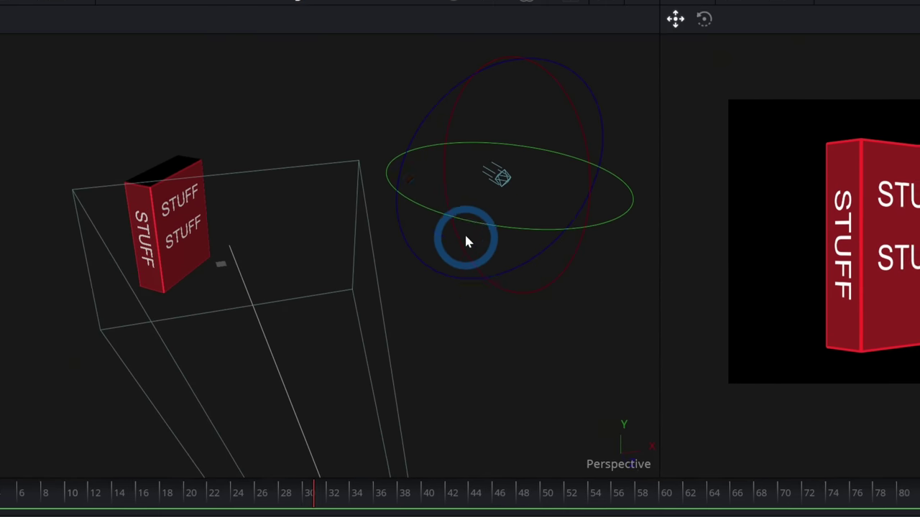
pyautogui.moveTo(457, 156); pyautogui.dragTo(500, 162)
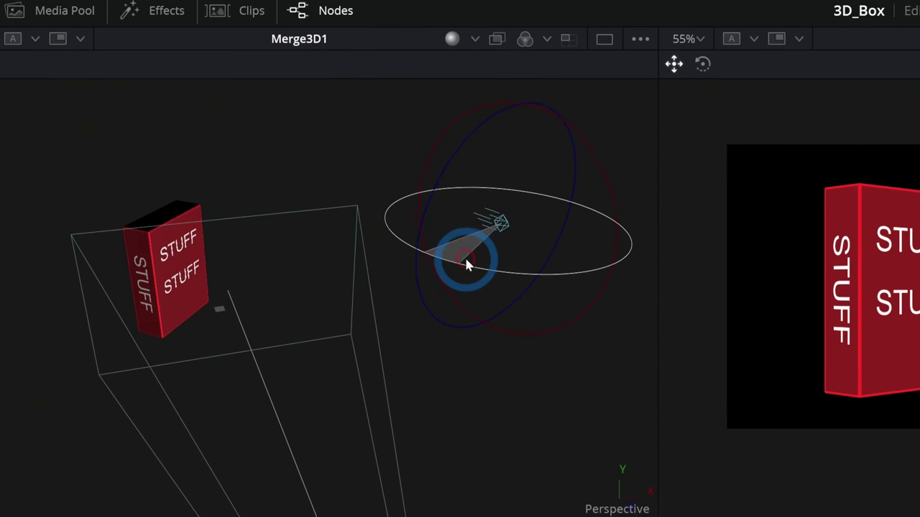
pyautogui.moveTo(466, 264); pyautogui.dragTo(525, 267)
pyautogui.moveTo(461, 260); pyautogui.dragTo(459, 260)
pyautogui.moveTo(552, 161); pyautogui.dragTo(551, 160)
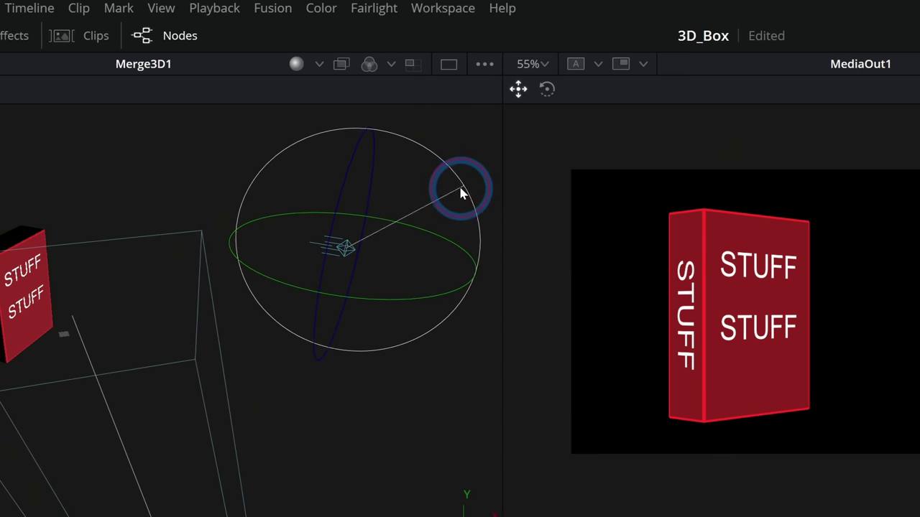
pyautogui.moveTo(461, 193); pyautogui.dragTo(425, 153)
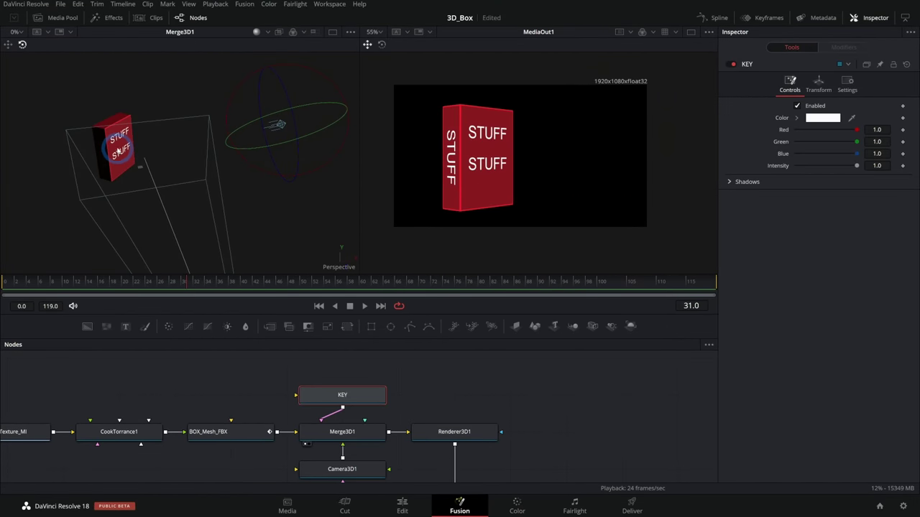
pyautogui.moveTo(119, 150); pyautogui.dragTo(215, 152)
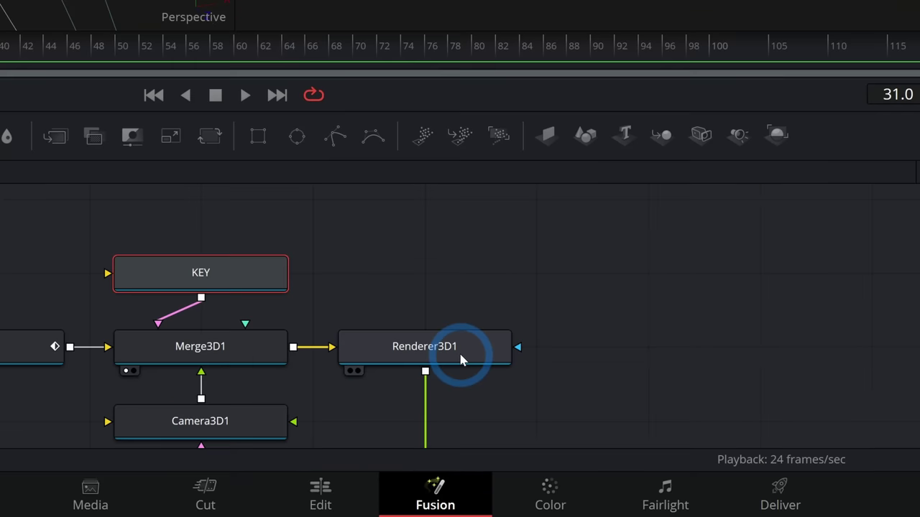
# Step: Enable Lighting and Shadows for the Renderer3D1 node
pyautogui.click(473, 436)
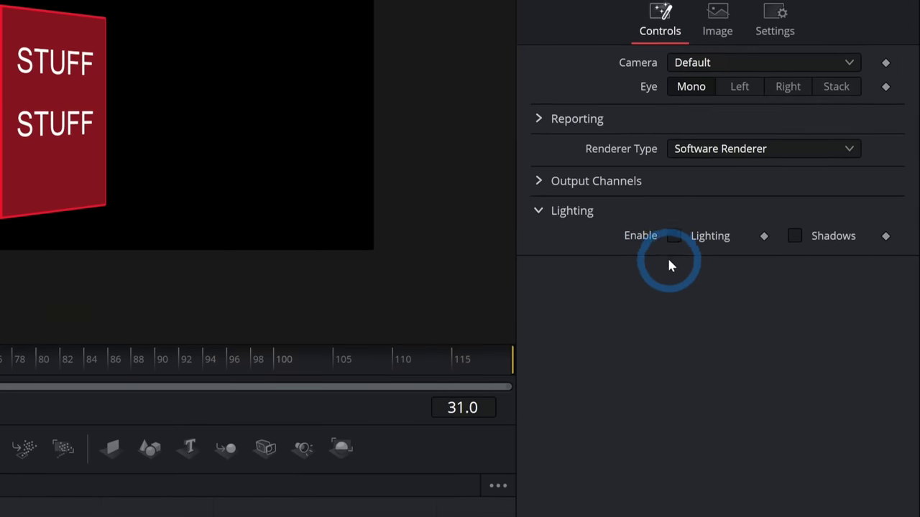
pyautogui.click(674, 238)
pyautogui.click(791, 240)
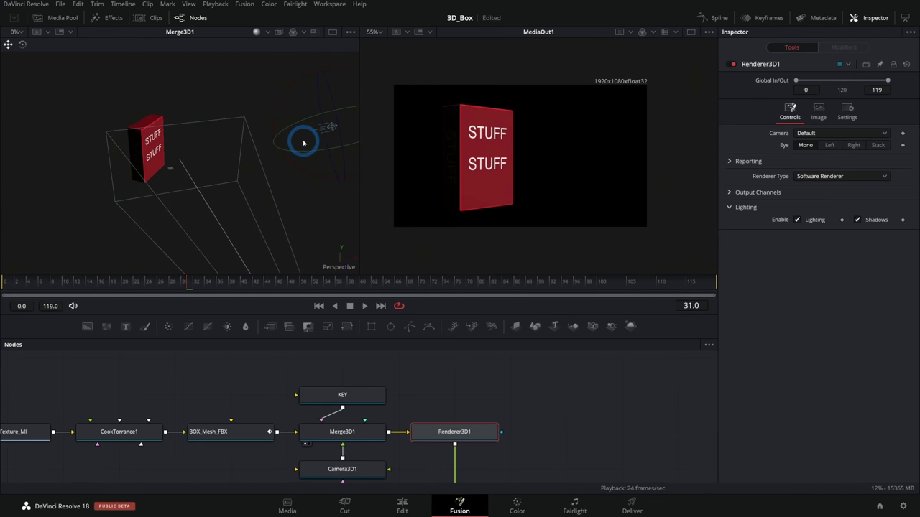
# Step: Relocate the KEY node up and across from Merge3D1 and paste a duplicate of it
pyautogui.click(362, 395)
pyautogui.moveTo(446, 392); pyautogui.dragTo(436, 441)
pyautogui.moveTo(364, 449); pyautogui.dragTo(368, 417)
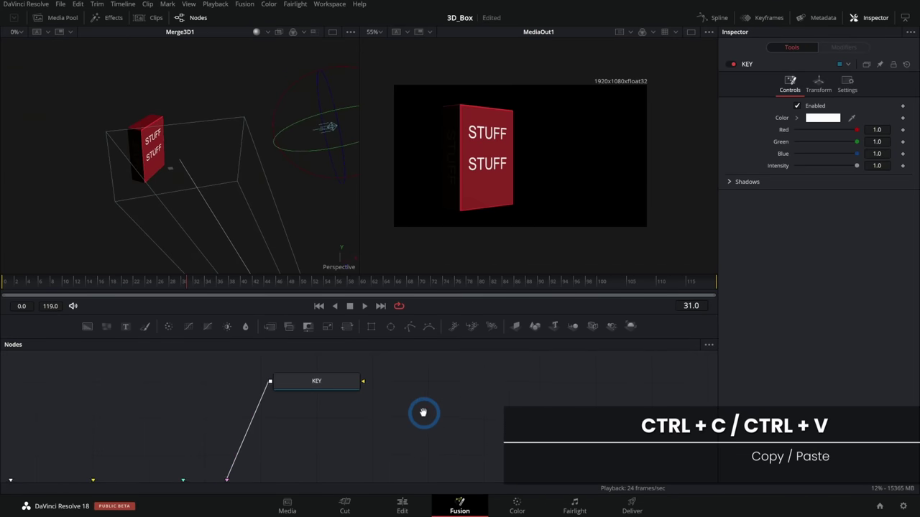
pyautogui.moveTo(423, 410); pyautogui.dragTo(381, 398)
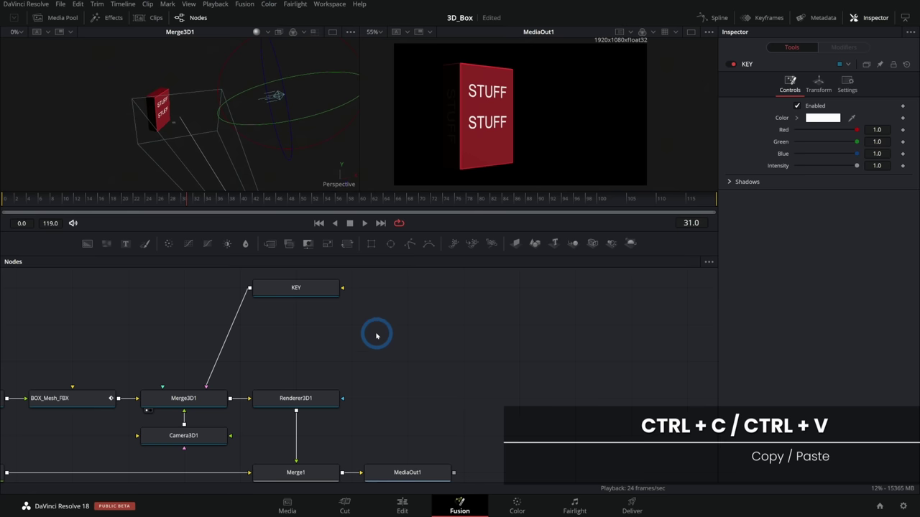
pyautogui.hotkey('ctrl', 'v')
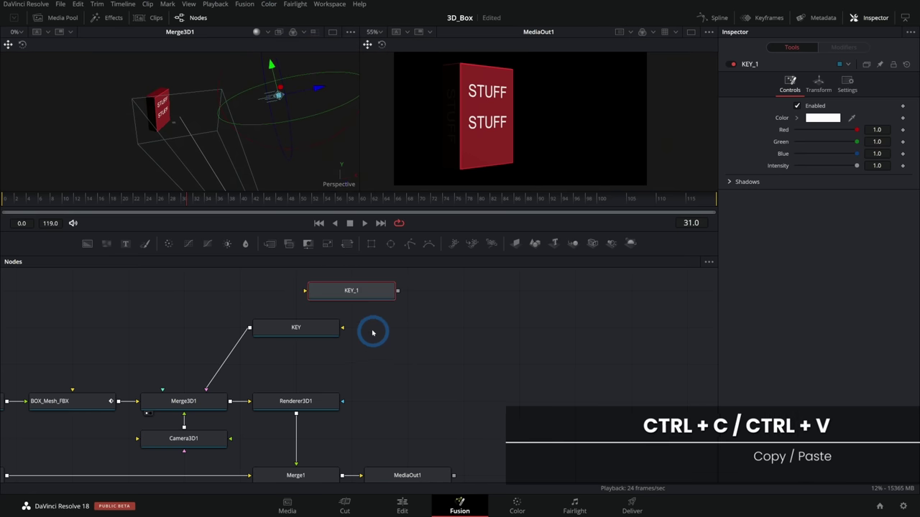
# Step: Place the duplicated light directly below KEY, rename it FILL and connect its output to Merge3D1
pyautogui.moveTo(370, 292); pyautogui.dragTo(316, 362)
pyautogui.moveTo(313, 327); pyautogui.dragTo(313, 290)
pyautogui.moveTo(317, 362); pyautogui.dragTo(318, 327)
pyautogui.press('F2')
pyautogui.write('FILL')
pyautogui.press('Return')
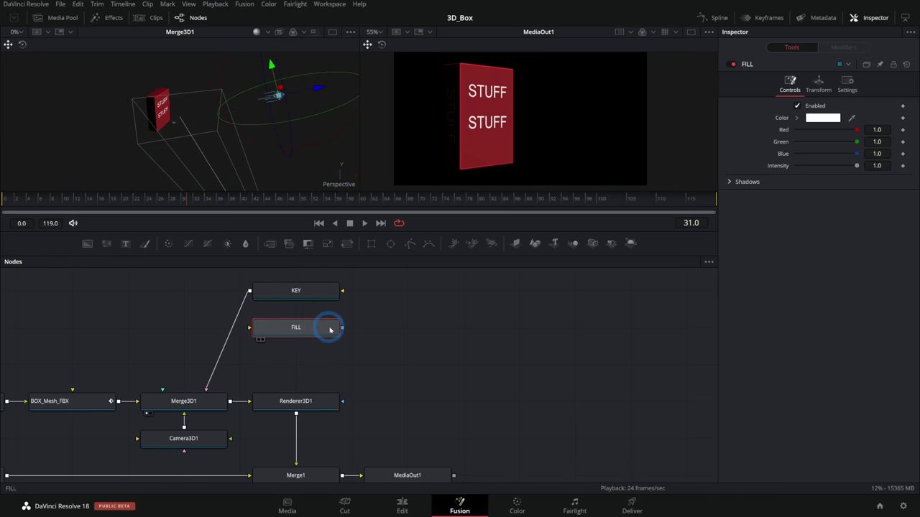
pyautogui.moveTo(342, 327); pyautogui.dragTo(204, 401)
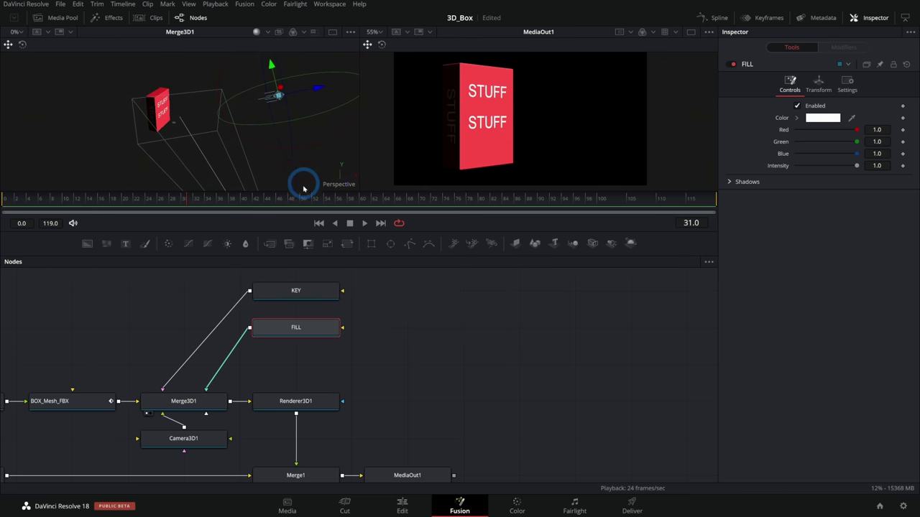
# Step: Turn the FILL light and move it to the opposite side of the box from the KEY light
pyautogui.click(310, 329)
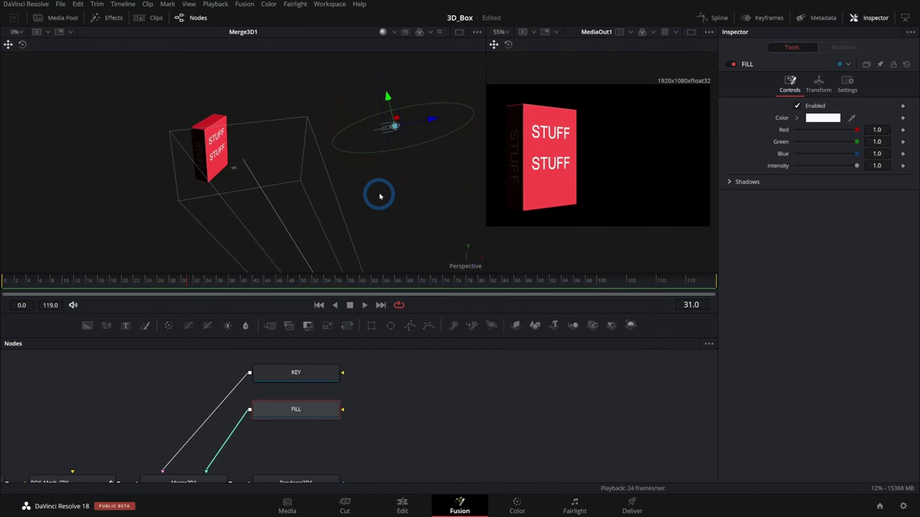
pyautogui.moveTo(380, 196); pyautogui.dragTo(444, 140)
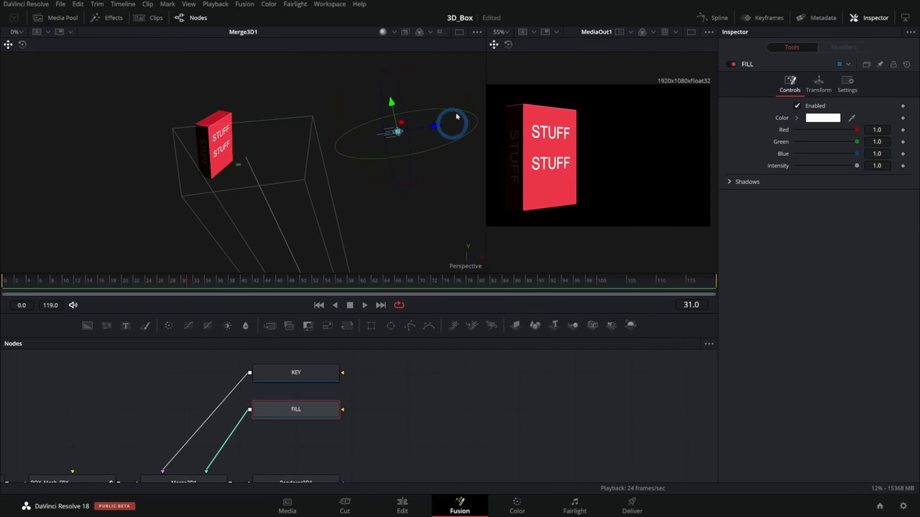
pyautogui.moveTo(452, 83); pyautogui.dragTo(468, 97)
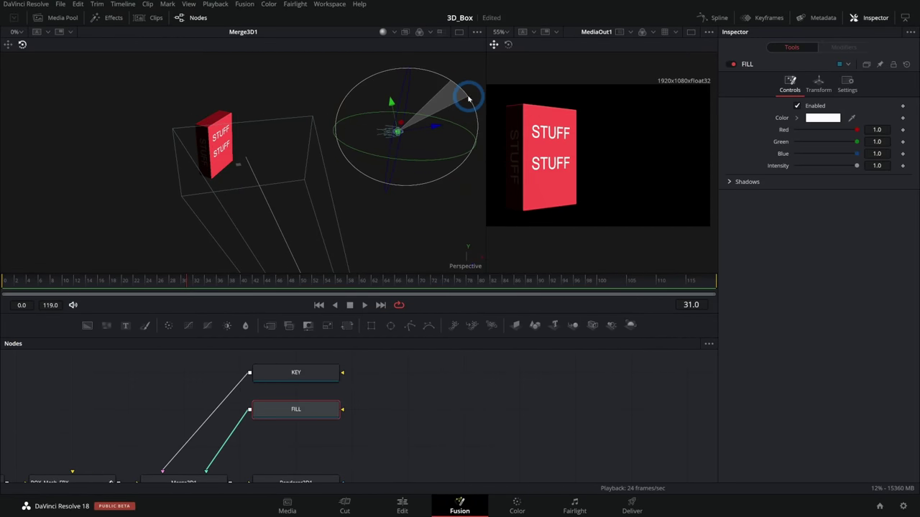
pyautogui.click(401, 166)
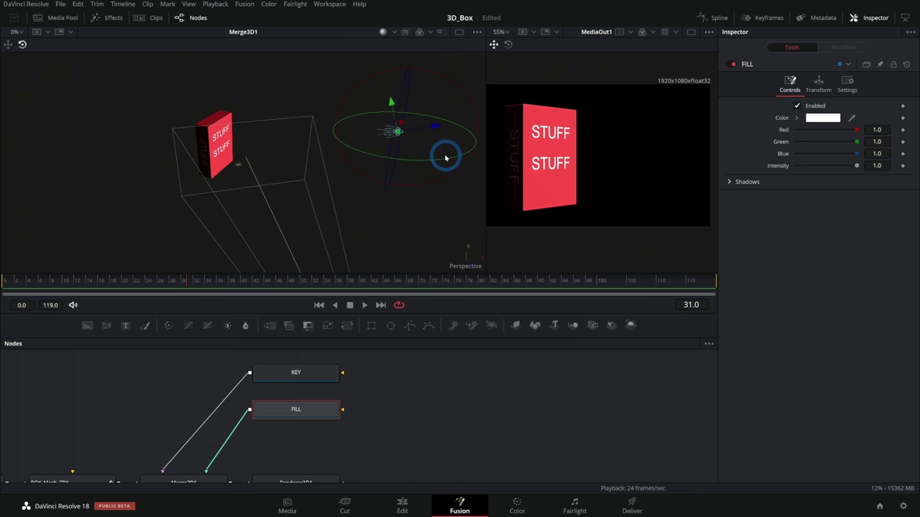
pyautogui.moveTo(438, 162)
pyautogui.mouseDown()
pyautogui.moveTo(361, 158)
pyautogui.moveTo(439, 133)
pyautogui.mouseUp()
pyautogui.click(13, 46)
pyautogui.click(352, 133)
pyautogui.moveTo(425, 130); pyautogui.dragTo(170, 176)
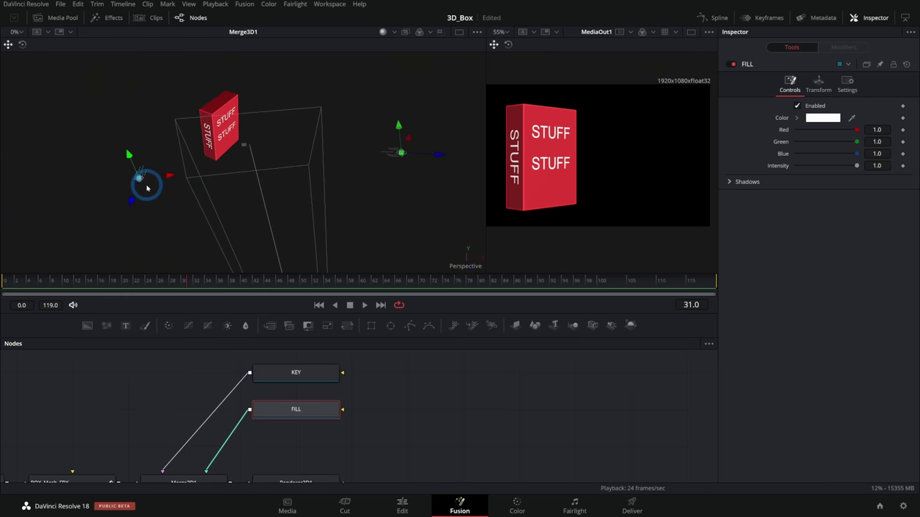
pyautogui.moveTo(158, 177); pyautogui.dragTo(231, 170)
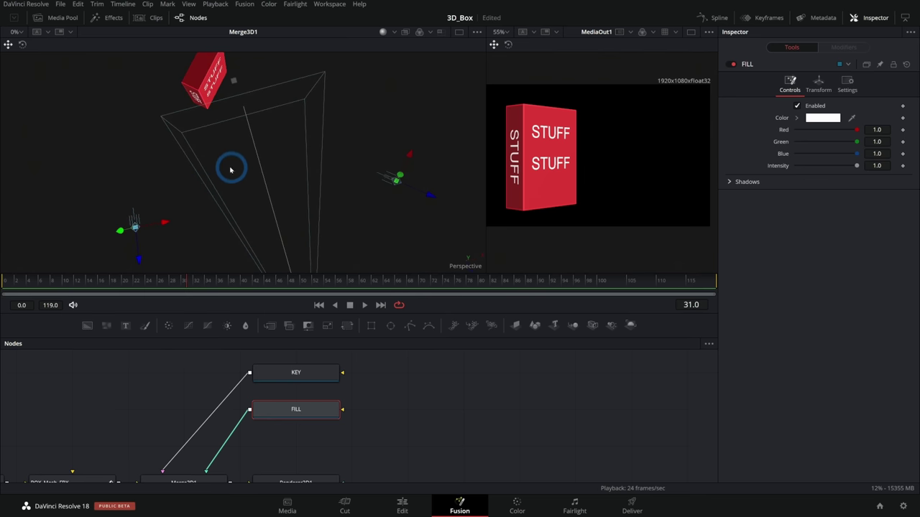
# Step: Rotate the FILL light at its new location so that it points back toward the box
pyautogui.click(22, 44)
pyautogui.click(172, 209)
pyautogui.moveTo(185, 199); pyautogui.dragTo(100, 150)
pyautogui.moveTo(222, 148); pyautogui.dragTo(341, 168)
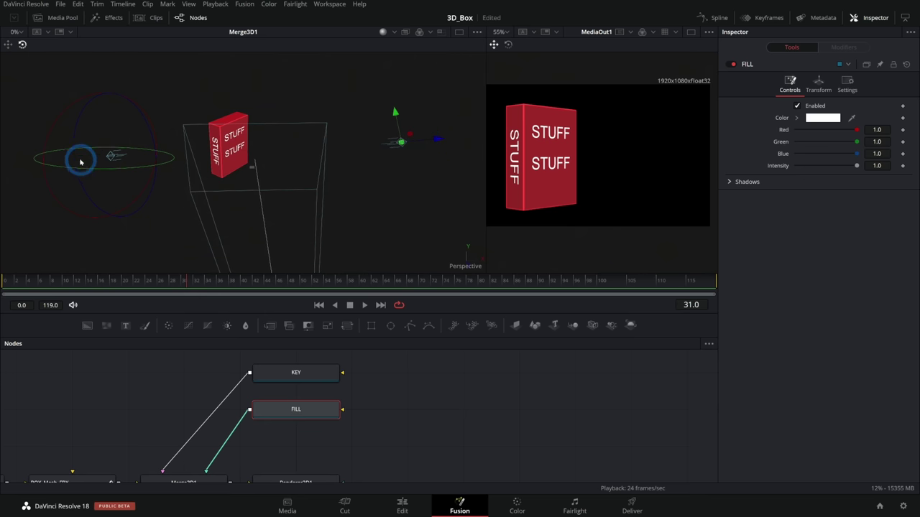
# Step: Widen the MediaOut1 viewer and zoom in on the box to examine how its two visible faces are lit
pyautogui.click(484, 137)
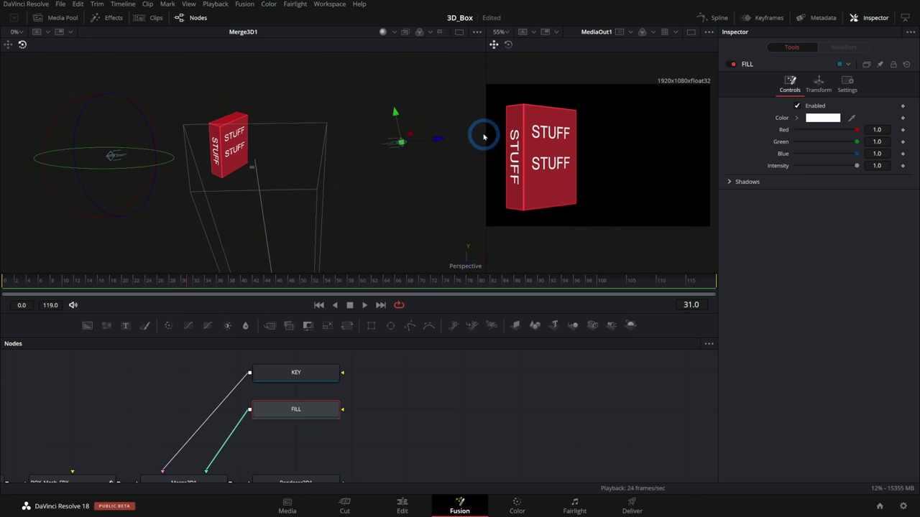
pyautogui.moveTo(485, 134); pyautogui.dragTo(253, 137)
pyautogui.scroll(2, 476, 166)
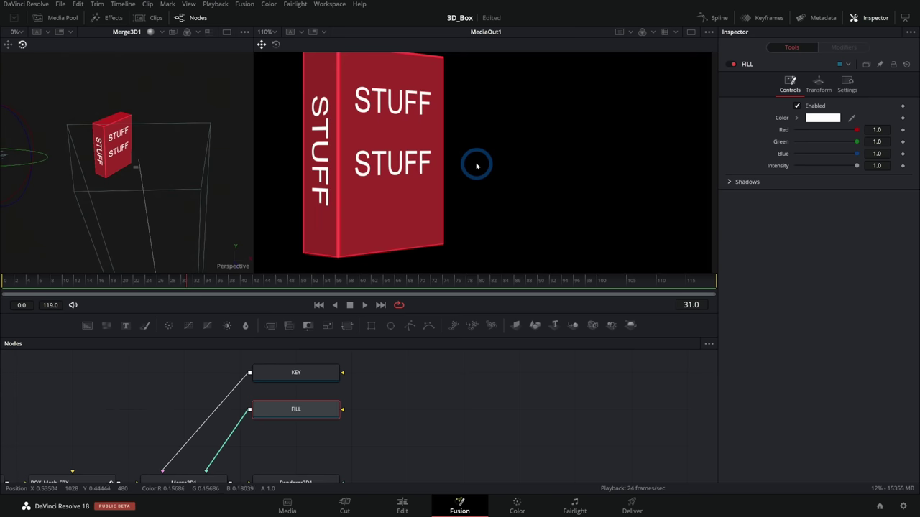
pyautogui.moveTo(391, 127); pyautogui.dragTo(437, 168)
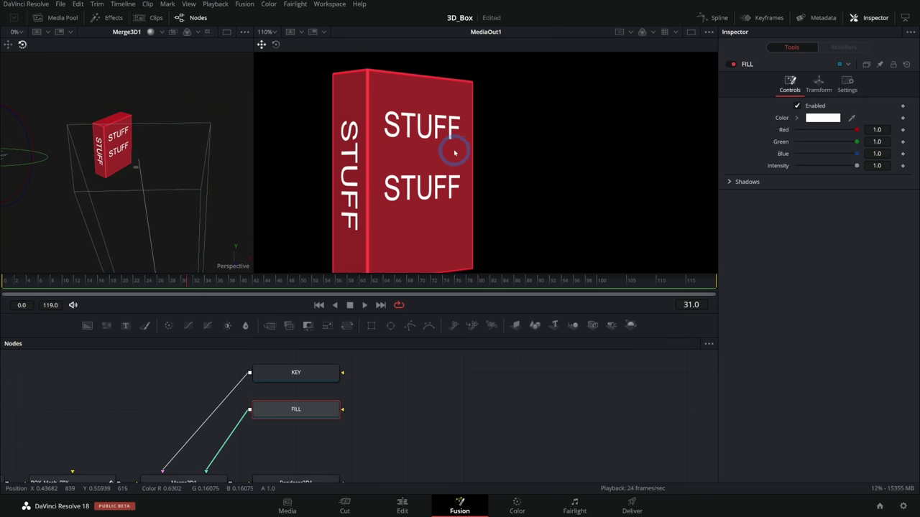
pyautogui.scroll(-2, 459, 154)
pyautogui.scroll(2, 413, 154)
pyautogui.scroll(-2, 416, 158)
pyautogui.scroll(2, 415, 160)
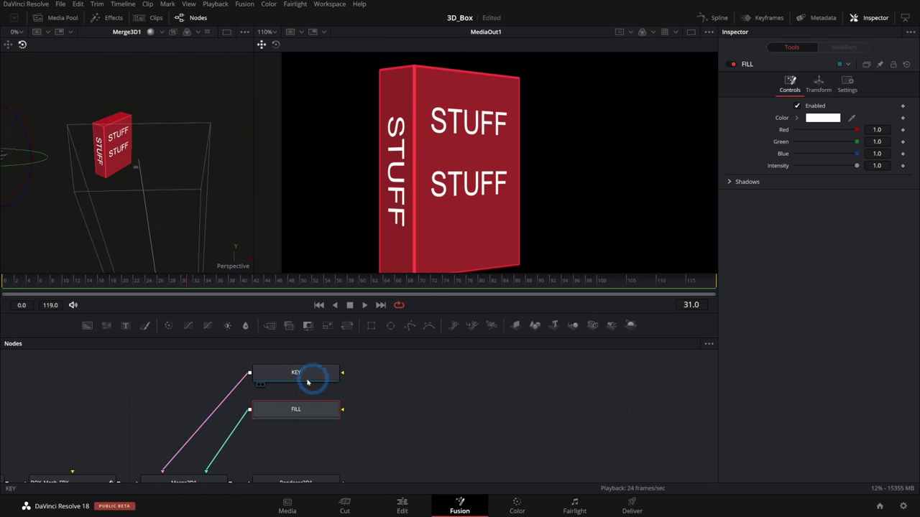
# Step: Lower the FILL light's Intensity to 0.433, leaving the KEY light at full strength
pyautogui.click(296, 375)
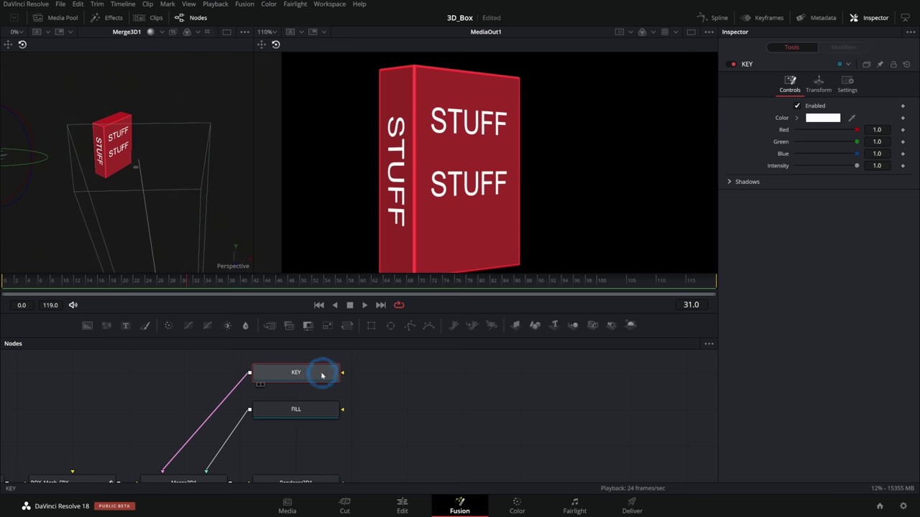
pyautogui.click(326, 415)
pyautogui.moveTo(857, 165); pyautogui.dragTo(822, 166)
# Step: Examine where the KEY and FILL lights sit and point relative to the box and camera in the Merge3D1 perspective view
pyautogui.scroll(-5, 201, 191)
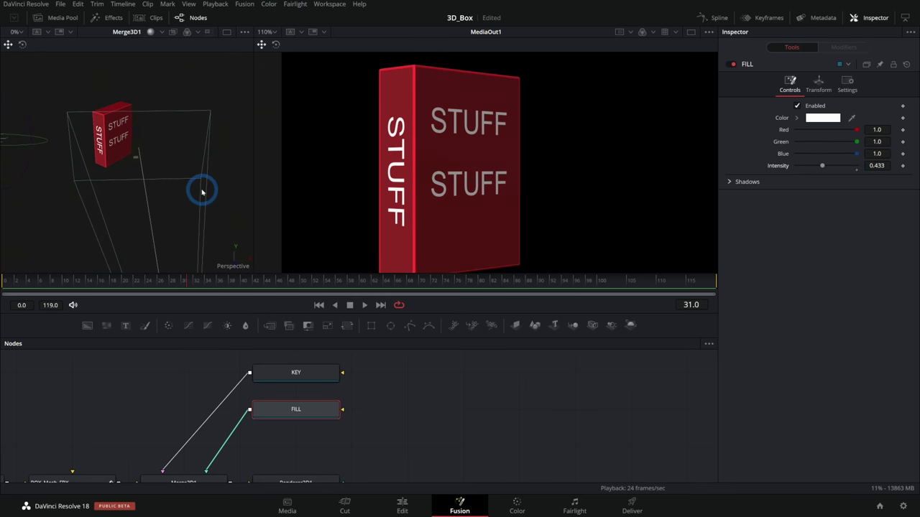
pyautogui.scroll(4, 194, 191)
pyautogui.scroll(-2, 194, 191)
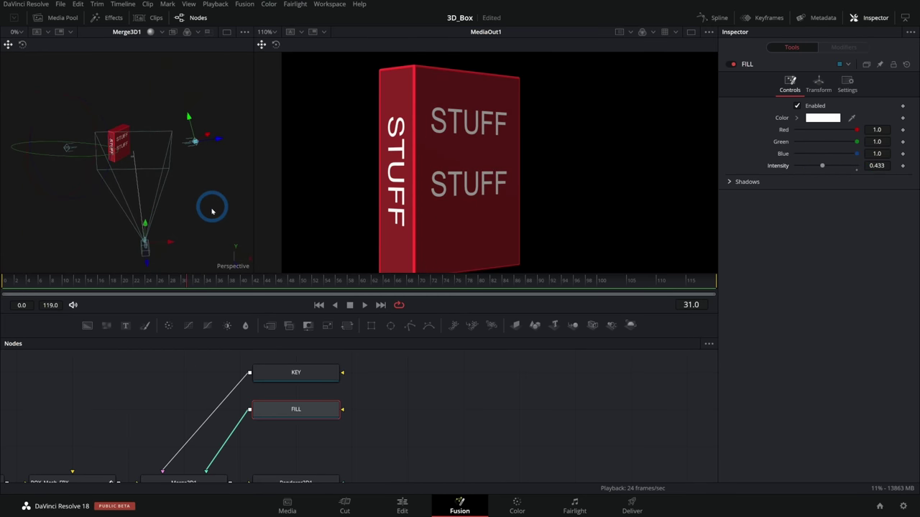
pyautogui.click(296, 373)
pyautogui.click(41, 82)
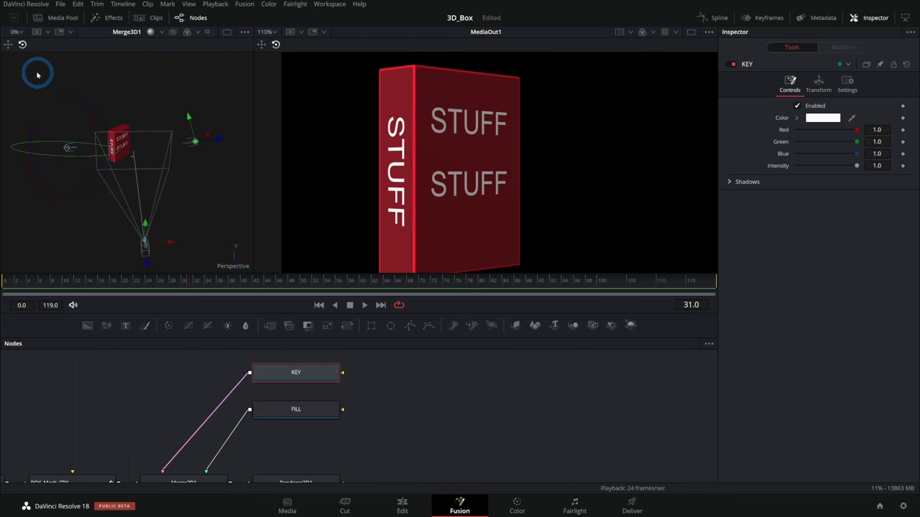
pyautogui.click(103, 174)
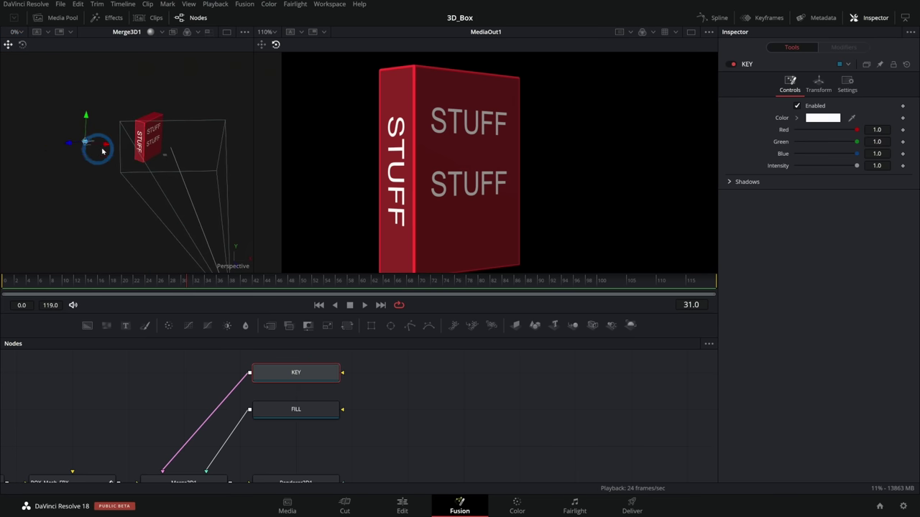
pyautogui.click(295, 408)
pyautogui.click(173, 166)
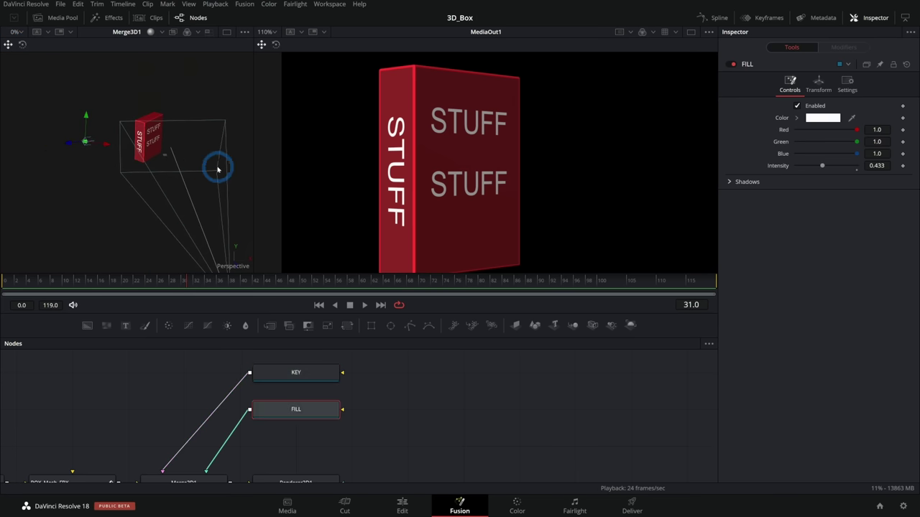
# Step: Rename the KEY light node as FILL_LIGHT and the FILL light node as KEY_LIGHT
pyautogui.click(303, 373)
pyautogui.press('F2')
pyautogui.write('FILL_LIGHT')
pyautogui.press('Return')
pyautogui.click(314, 415)
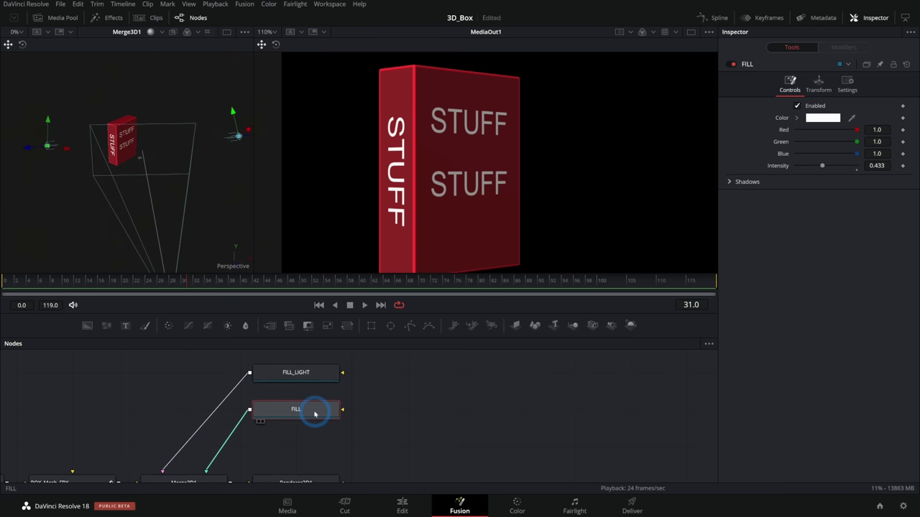
pyautogui.press('F2')
pyautogui.write('KEY_LI')
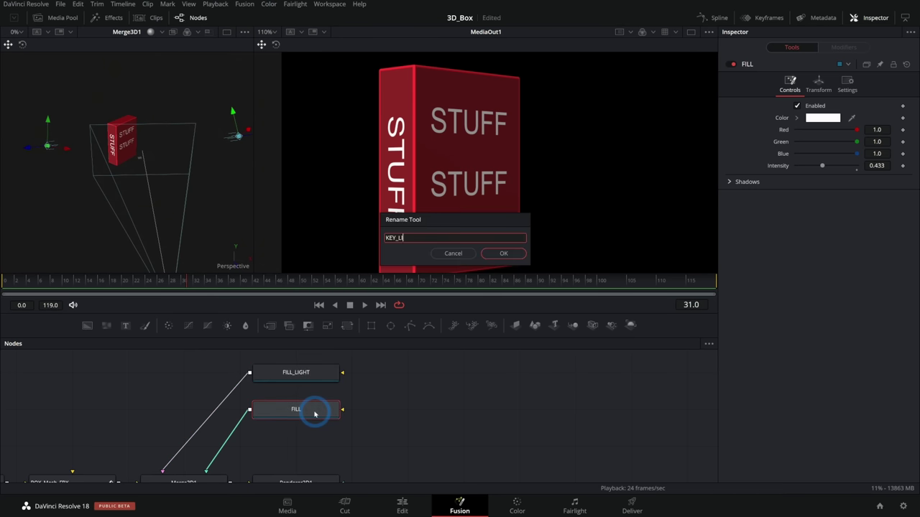
pyautogui.write('GHT')
pyautogui.press('Return')
# Step: Swap the two lights' strengths, setting KEY_LIGHT's Intensity to 1.0 and FILL_LIGHT's Intensity to 0.441
pyautogui.click(312, 374)
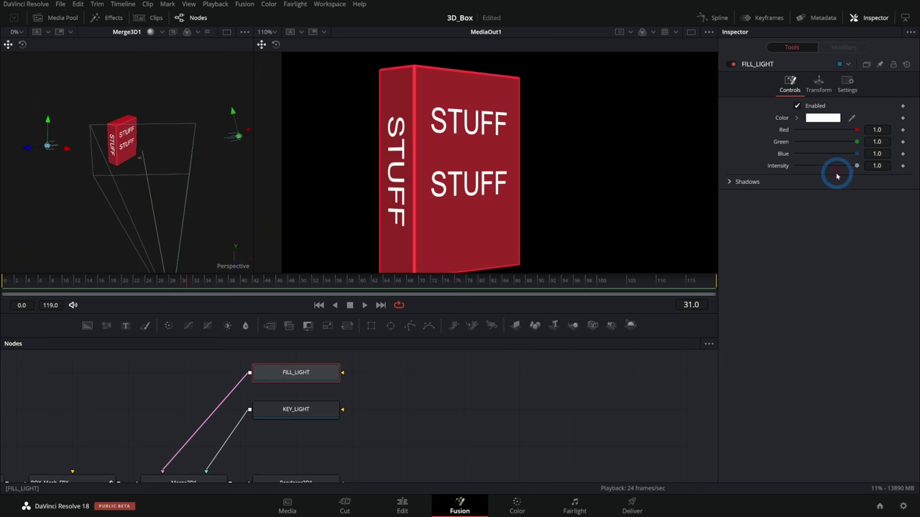
pyautogui.moveTo(864, 165); pyautogui.dragTo(822, 167)
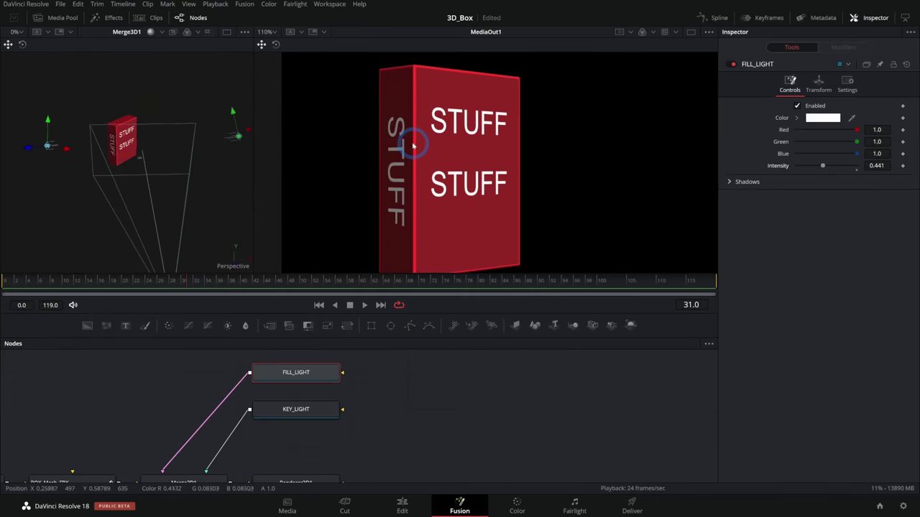
pyautogui.scroll(-3, 600, 347)
pyautogui.moveTo(771, 347); pyautogui.dragTo(633, 390)
pyautogui.moveTo(181, 281); pyautogui.dragTo(159, 280)
pyautogui.moveTo(137, 280); pyautogui.dragTo(195, 280)
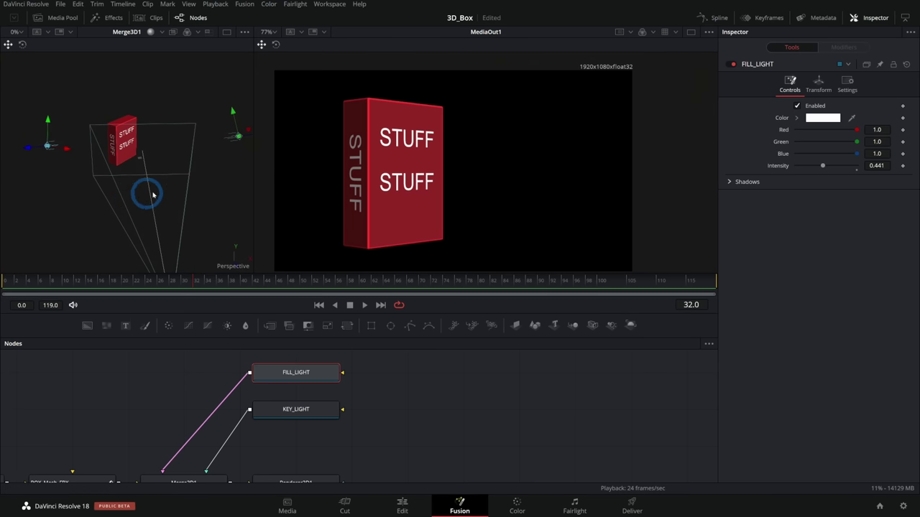
# Step: Add a third Directional Light named KICKER to the node graph and connect it to Merge3D1
pyautogui.moveTo(102, 204); pyautogui.dragTo(211, 230)
pyautogui.click(349, 356)
pyautogui.moveTo(348, 357)
pyautogui.mouseDown()
pyautogui.moveTo(346, 373)
pyautogui.moveTo(341, 351)
pyautogui.mouseUp()
pyautogui.hotkey('shift', 'space')
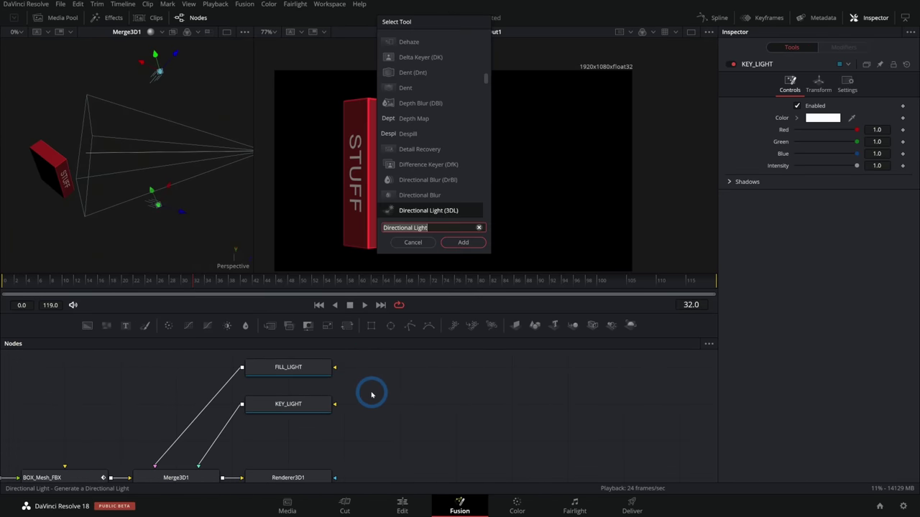
pyautogui.click(471, 248)
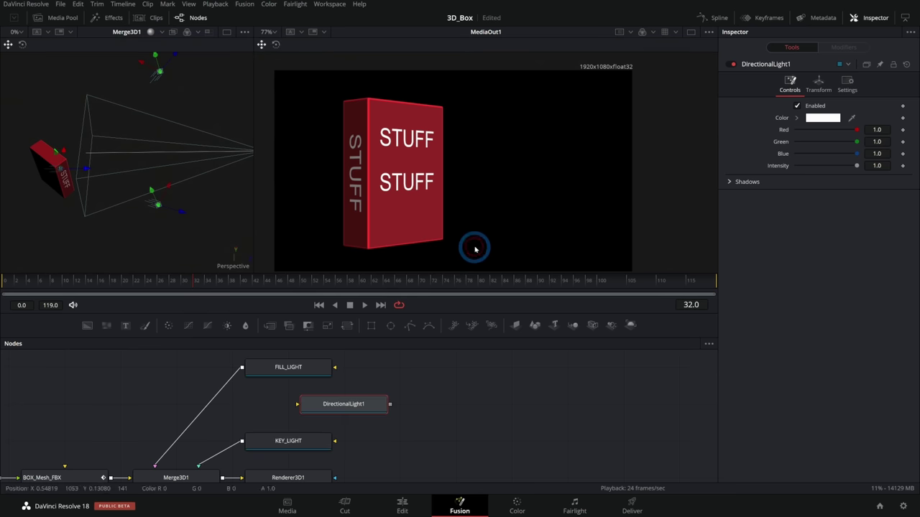
pyautogui.moveTo(357, 391); pyautogui.dragTo(335, 438)
pyautogui.moveTo(454, 378); pyautogui.dragTo(375, 446)
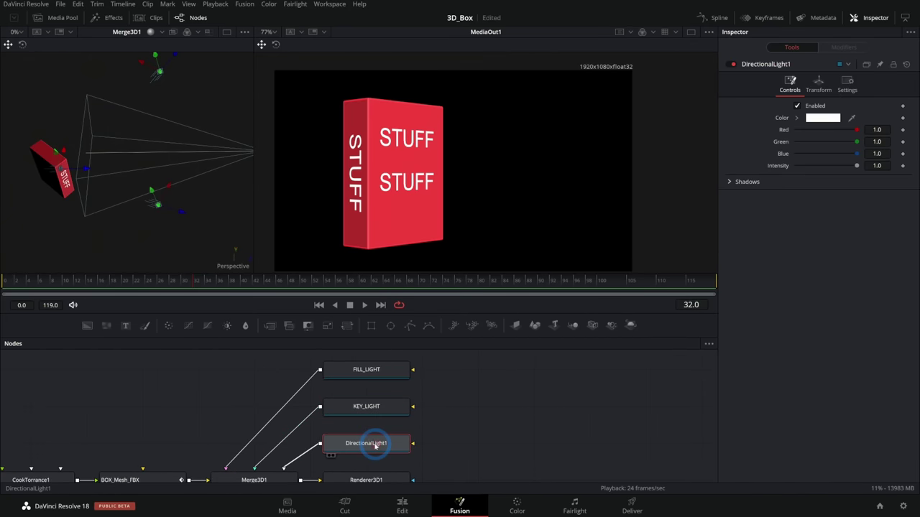
pyautogui.press('F2')
pyautogui.press('Return')
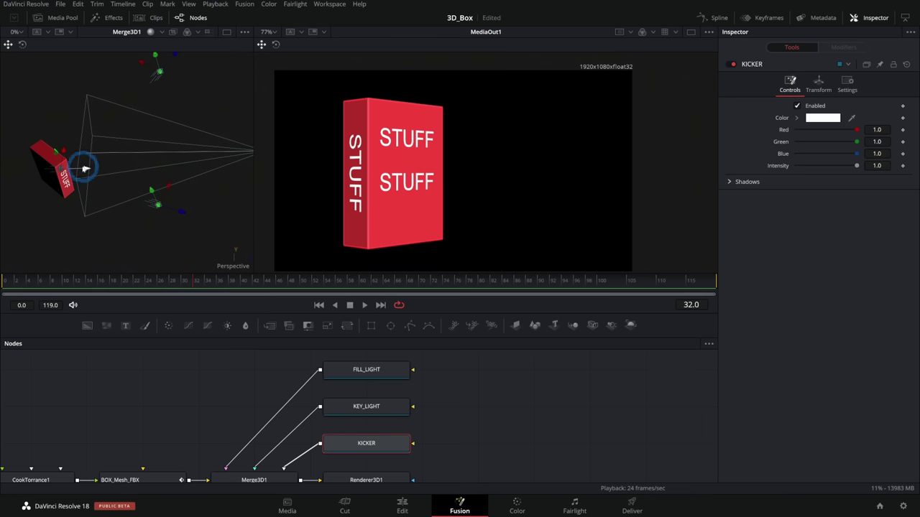
# Step: Move the KICKER light behind and above the box, to about X -128, Y 436, Z -298
pyautogui.click(80, 171)
pyautogui.moveTo(69, 200); pyautogui.dragTo(120, 163)
pyautogui.moveTo(99, 127); pyautogui.dragTo(145, 202)
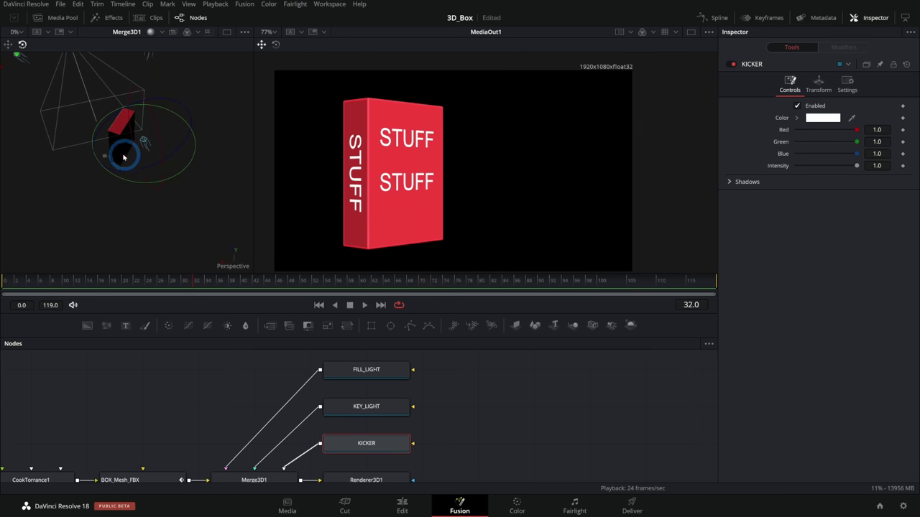
# Step: Rotate KICKER to about -40 in X and -169 in Y so it points down at the box from behind
pyautogui.moveTo(107, 178); pyautogui.dragTo(158, 147)
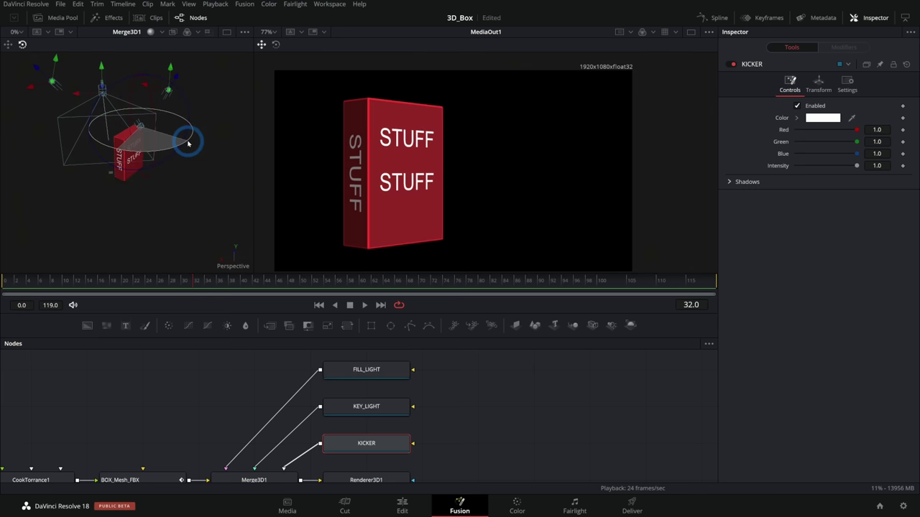
pyautogui.moveTo(156, 111); pyautogui.dragTo(157, 164)
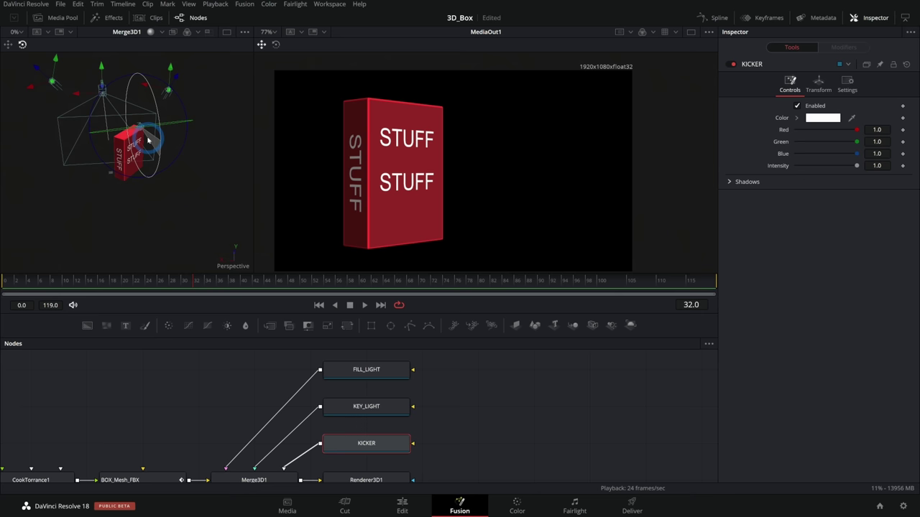
pyautogui.moveTo(146, 146); pyautogui.dragTo(347, 106)
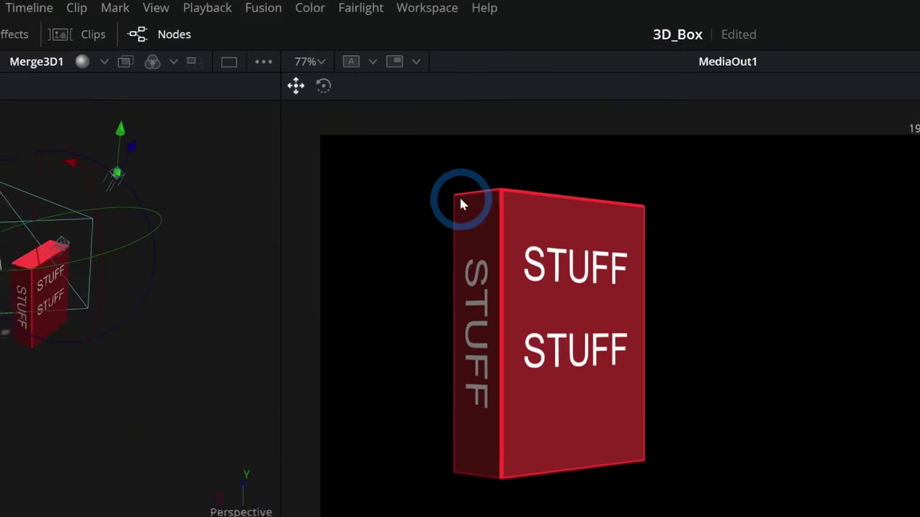
# Step: Examine the box's upper edges in MediaOut1 with the KICKER light switched off and back on
pyautogui.moveTo(464, 200); pyautogui.dragTo(446, 204)
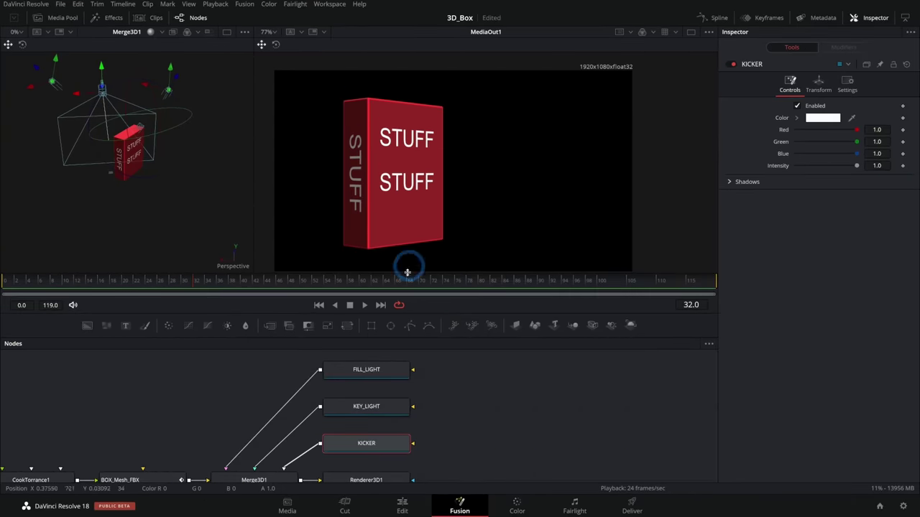
pyautogui.moveTo(433, 148); pyautogui.dragTo(684, 130)
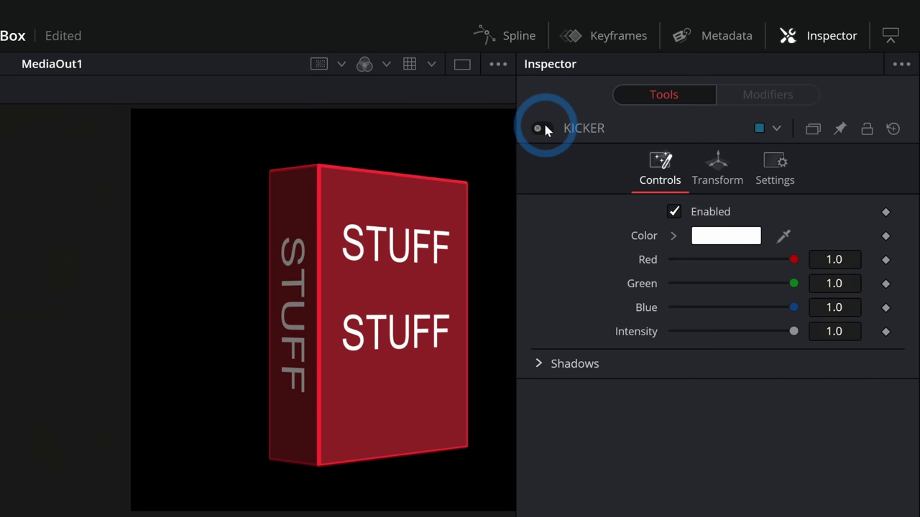
pyautogui.click(538, 128)
pyautogui.click(777, 149)
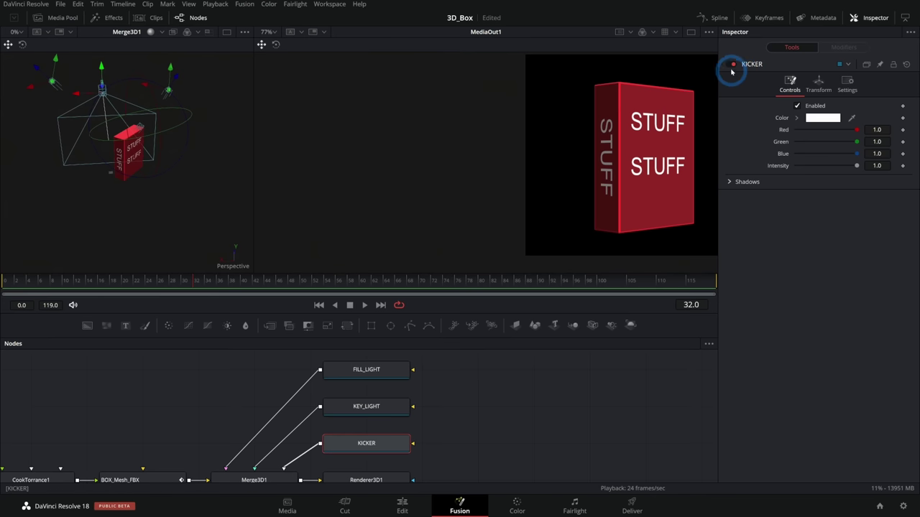
# Step: Set the KICKER light's Intensity to 3
pyautogui.click(873, 165)
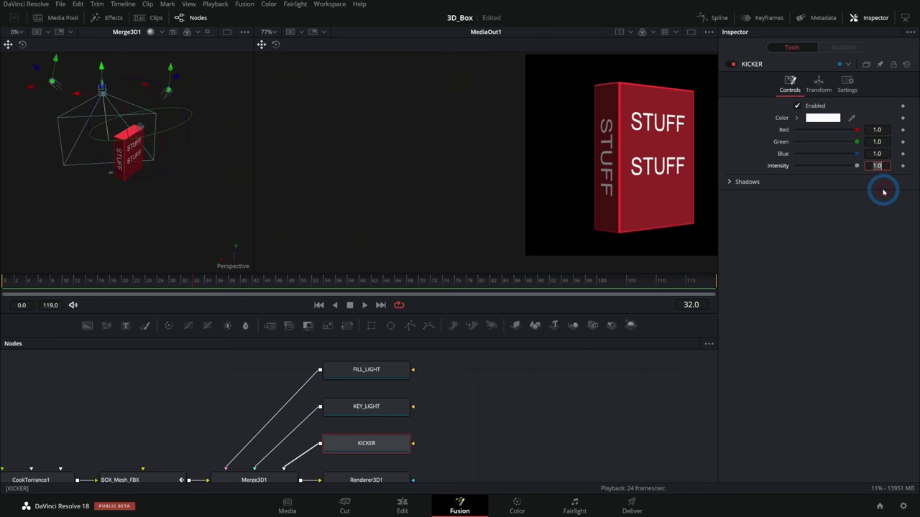
pyautogui.write('3')
pyautogui.press('Tab')
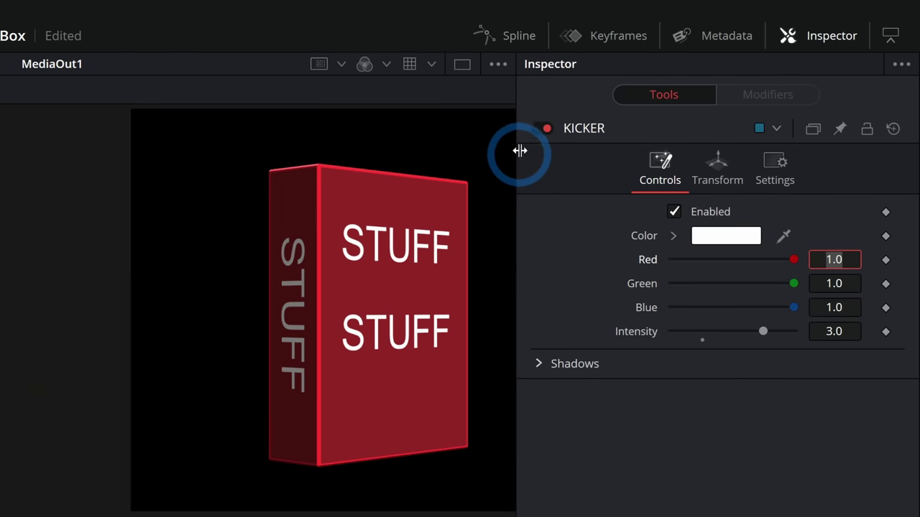
# Step: Compare the box's edge highlights with the strengthened KICKER light disabled and enabled
pyautogui.click(666, 129)
pyautogui.click(543, 129)
pyautogui.click(543, 129)
pyautogui.click(543, 129)
pyautogui.click(543, 130)
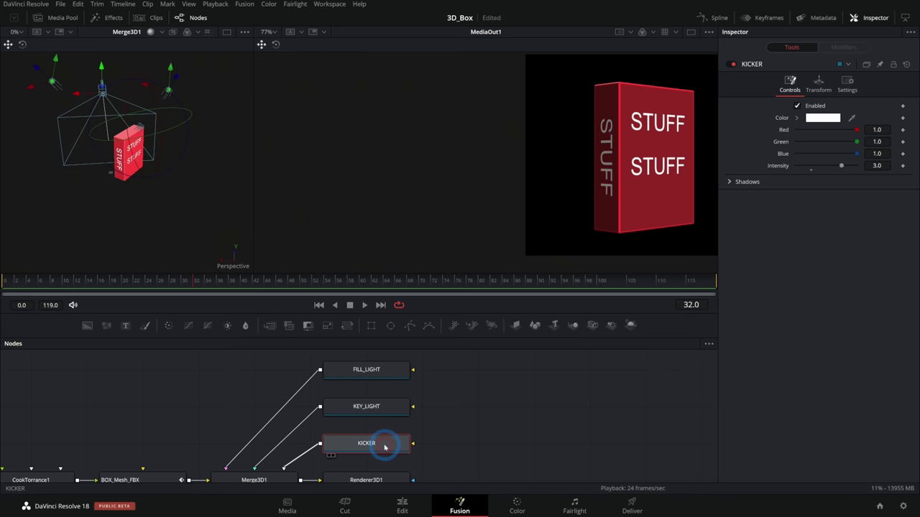
# Step: Paste a copy of the KICKER light into empty node space and connect it to Merge3D1
pyautogui.scroll(-2, 430, 428)
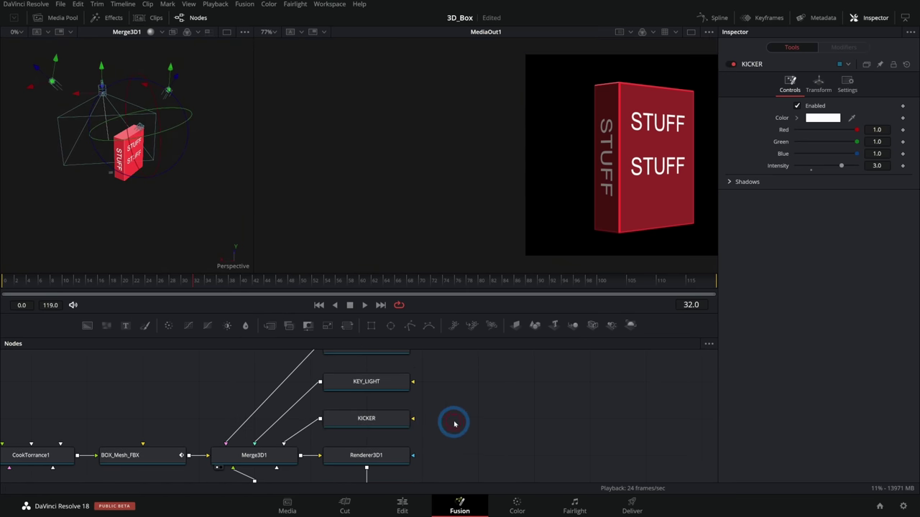
pyautogui.hotkey('ctrl', 'v')
pyautogui.moveTo(520, 423); pyautogui.dragTo(301, 455)
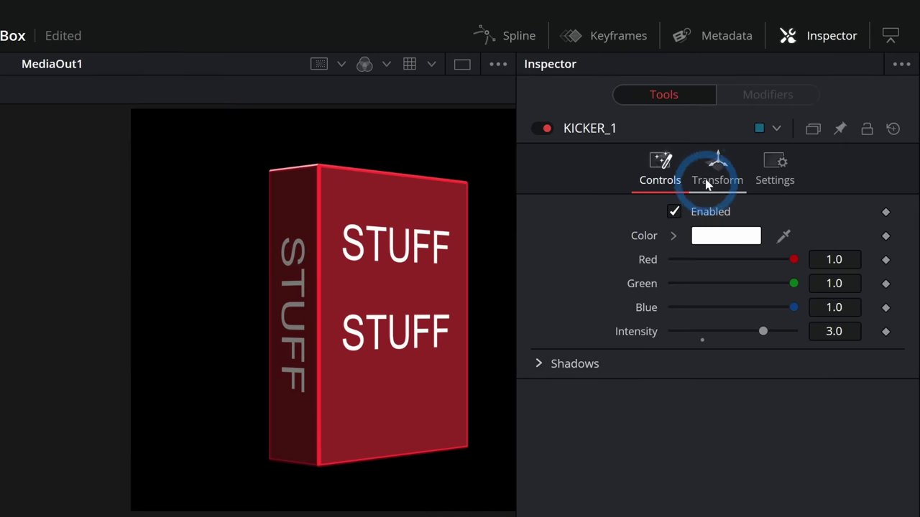
# Step: Set KICKER_1's X rotation to -76.5 and compare the box with that light off and on
pyautogui.click(707, 183)
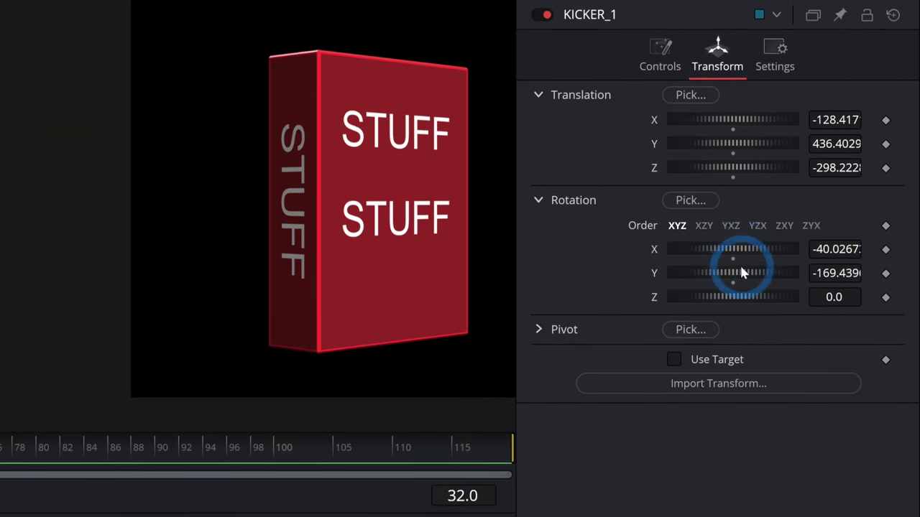
pyautogui.moveTo(733, 248); pyautogui.dragTo(364, 75)
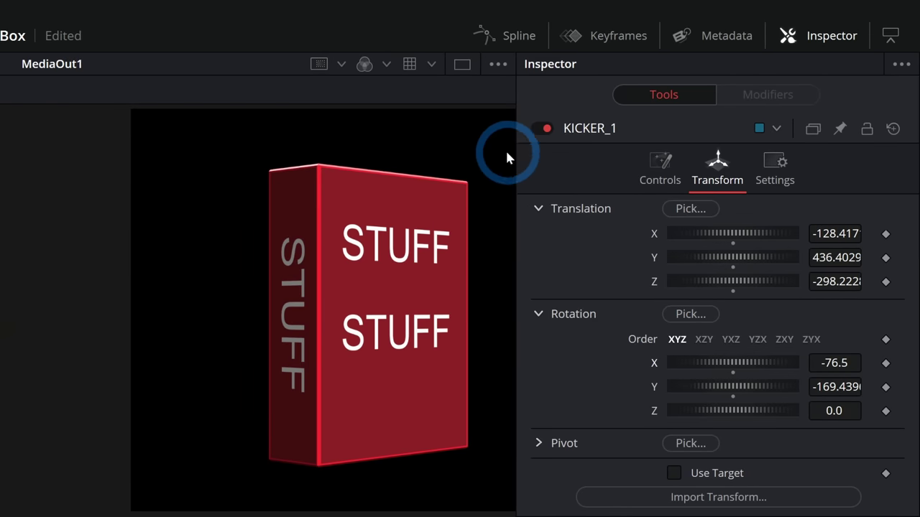
pyautogui.click(643, 137)
pyautogui.click(543, 131)
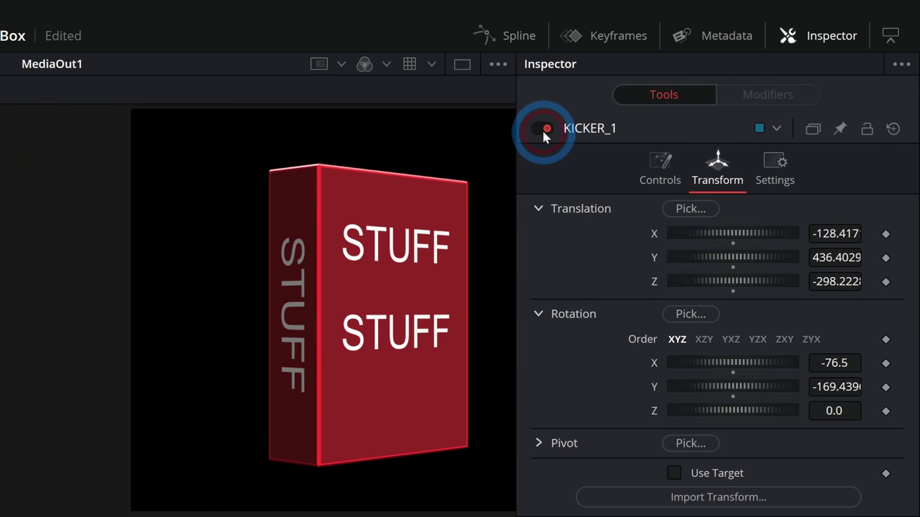
pyautogui.click(544, 130)
pyautogui.click(543, 131)
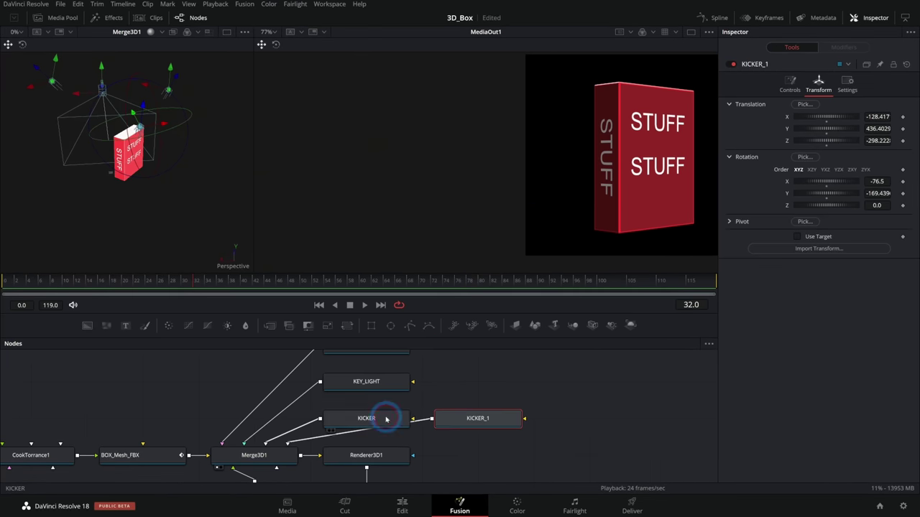
# Step: Toggle the original KICKER light off and on to judge its contribution to the box's edges
pyautogui.click(382, 417)
pyautogui.click(732, 65)
pyautogui.click(732, 65)
pyautogui.click(732, 65)
pyautogui.click(732, 64)
pyautogui.click(641, 92)
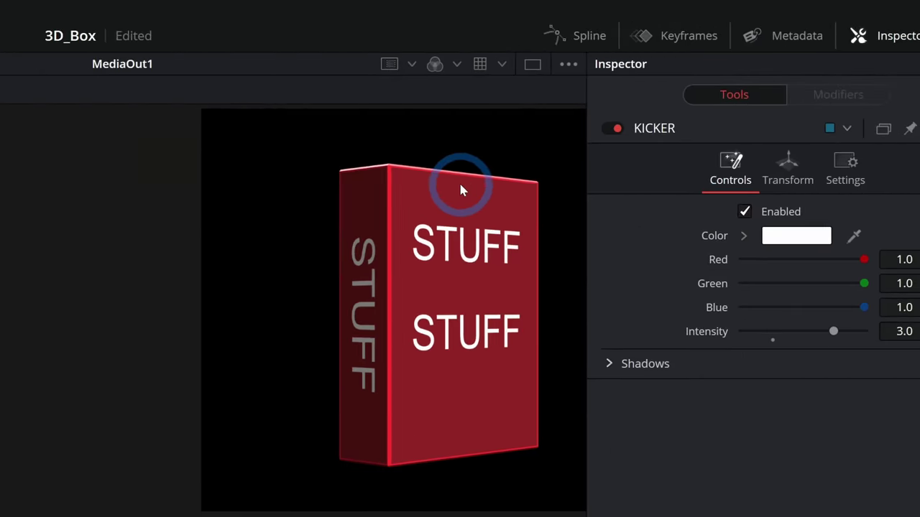
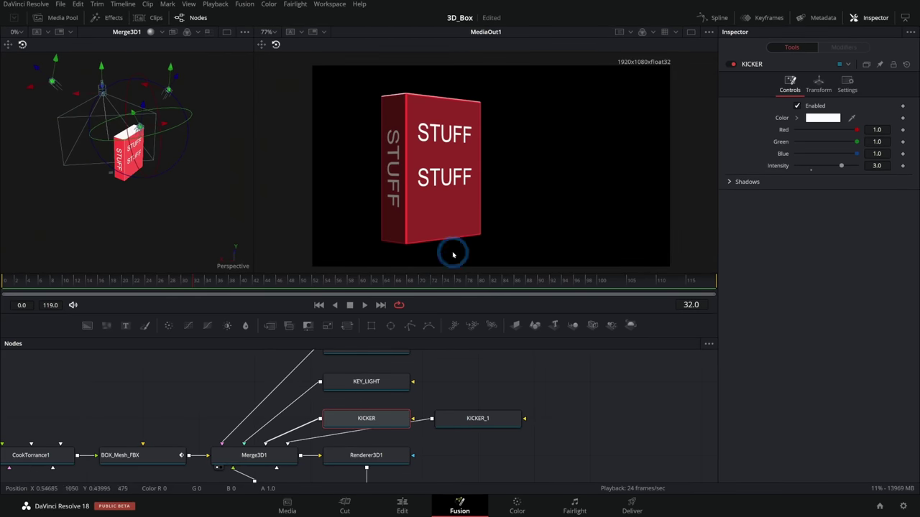
# Step: Enlarge the node graph area, line KICKER_1 up beneath KICKER, and rename it as KICKER2
pyautogui.moveTo(535, 372); pyautogui.dragTo(531, 393)
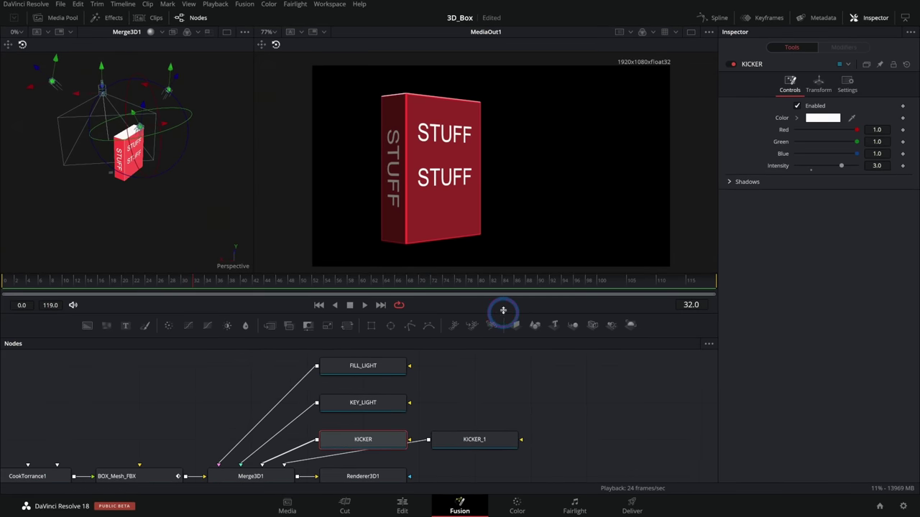
pyautogui.moveTo(503, 310); pyautogui.dragTo(503, 226)
pyautogui.moveTo(405, 402); pyautogui.dragTo(404, 366)
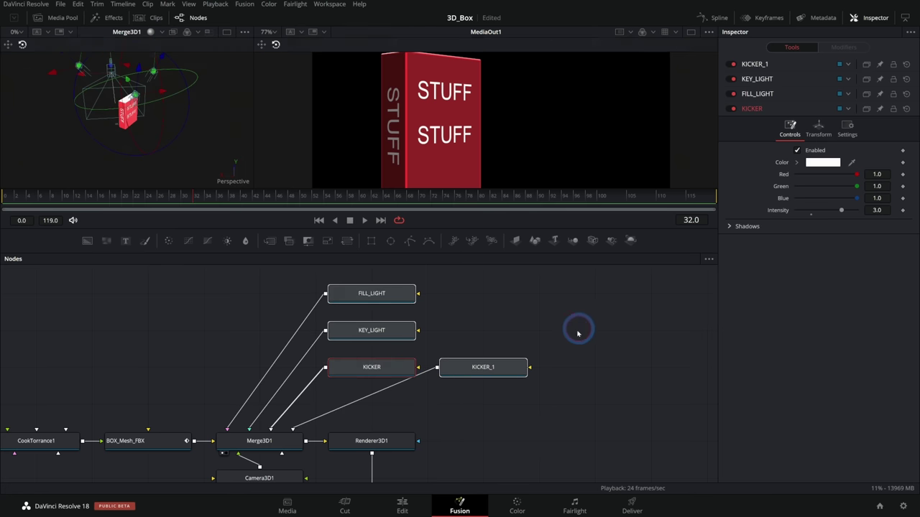
pyautogui.click(577, 330)
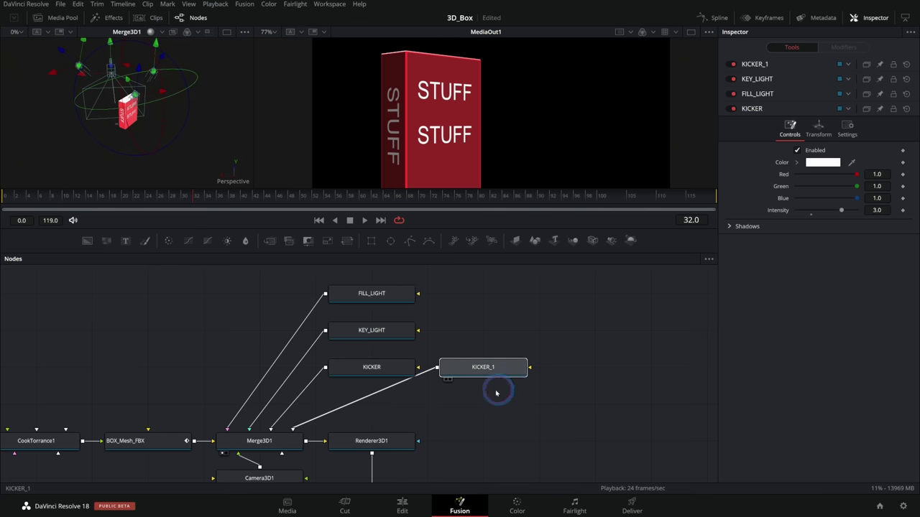
pyautogui.moveTo(507, 384); pyautogui.dragTo(404, 405)
pyautogui.click(402, 405)
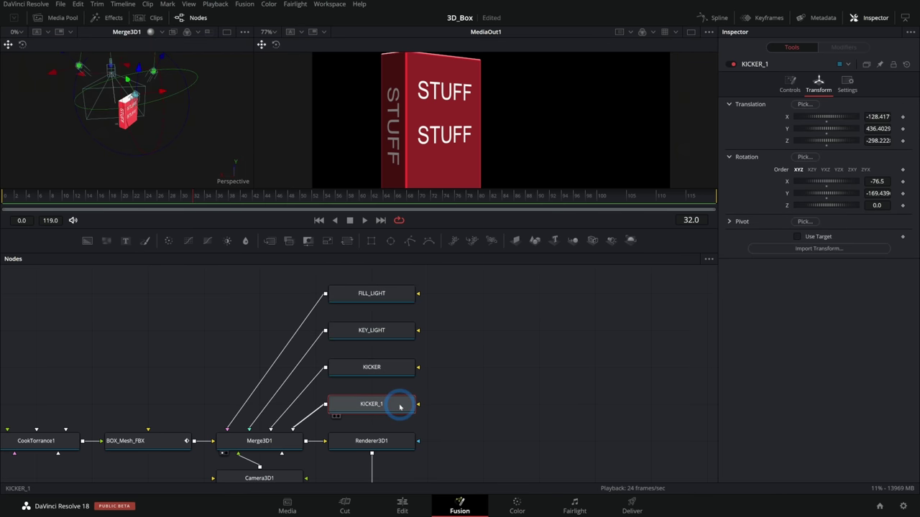
pyautogui.press('F2')
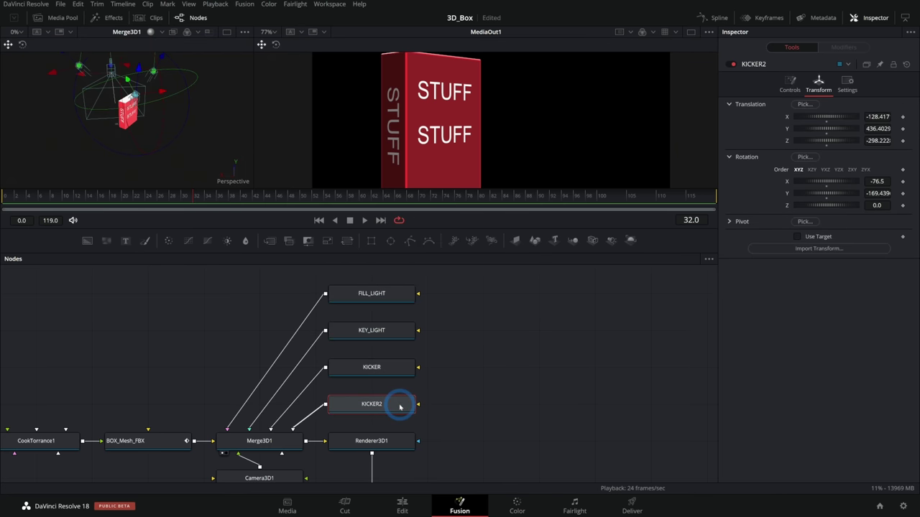
# Step: Add an Underlay around the four light nodes and narrow both of its sides to fit them
pyautogui.moveTo(448, 290); pyautogui.dragTo(351, 436)
pyautogui.moveTo(403, 421); pyautogui.dragTo(402, 381)
pyautogui.moveTo(471, 329); pyautogui.dragTo(453, 363)
pyautogui.hotkey('shift', 'space')
pyautogui.write('und')
pyautogui.press('Return')
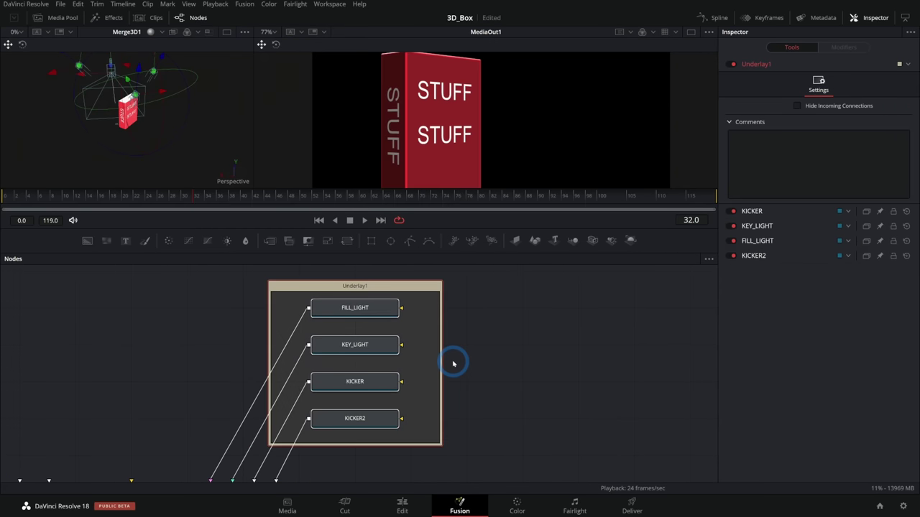
pyautogui.moveTo(441, 342); pyautogui.dragTo(423, 340)
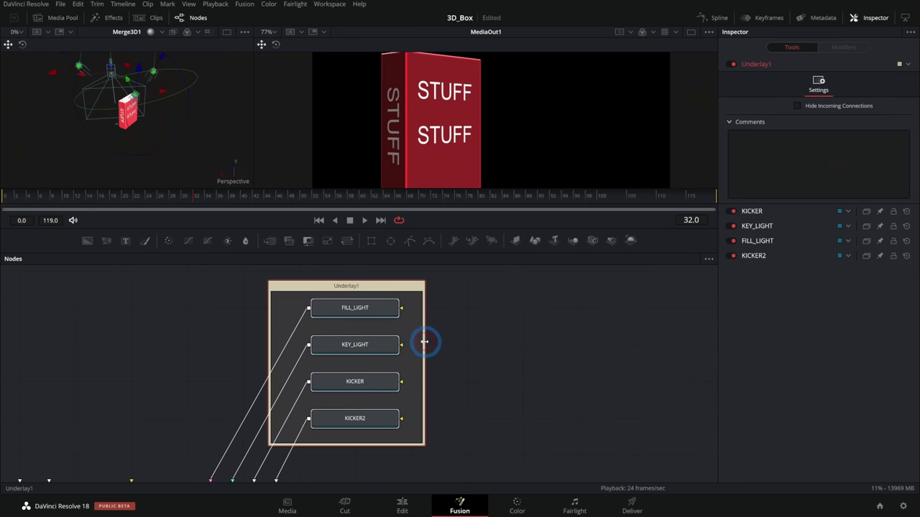
pyautogui.moveTo(270, 326); pyautogui.dragTo(290, 325)
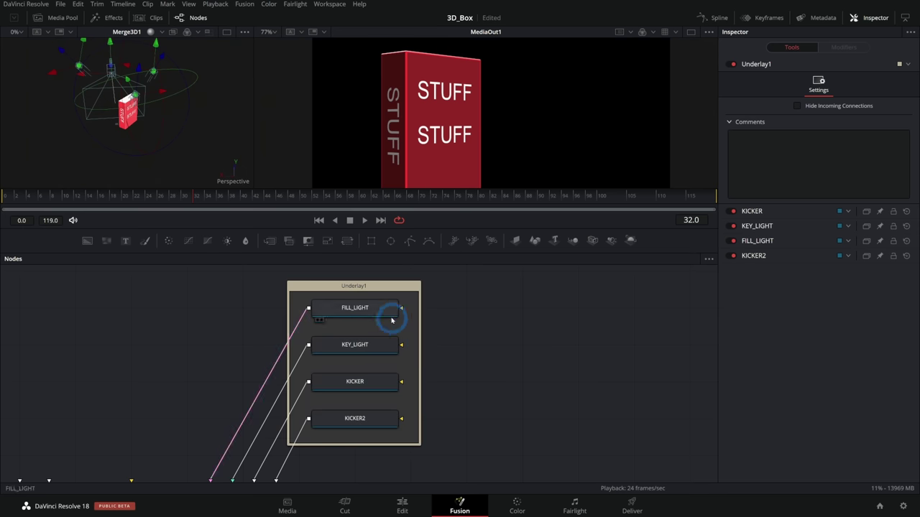
# Step: Rename the Underlay around the light nodes as LIGHTS and set its color to Apricot
pyautogui.keyDown('alt'); pyautogui.click(360, 287); pyautogui.keyUp('alt')
pyautogui.keyDown('alt'); pyautogui.click(379, 293); pyautogui.keyUp('alt')
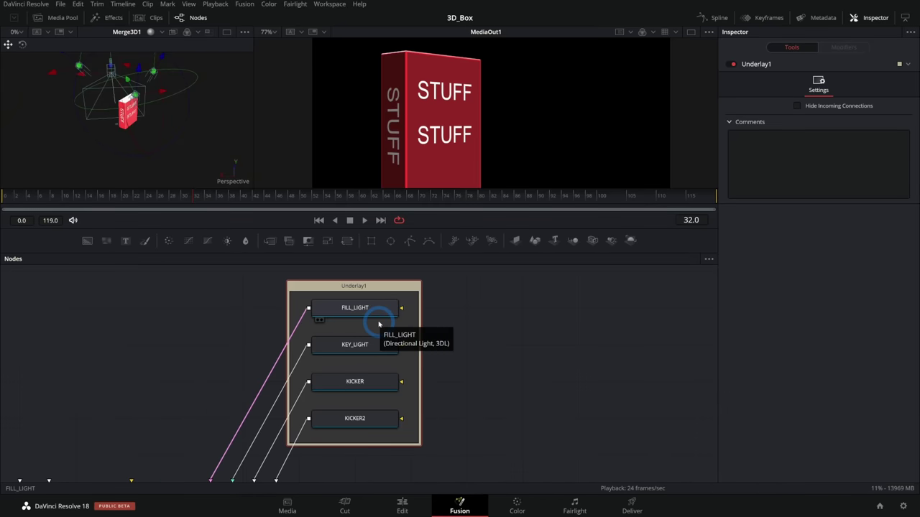
pyautogui.press('F2')
pyautogui.write('LIGHTS')
pyautogui.press('Return')
pyautogui.rightClick(407, 289)
pyautogui.moveTo(460, 415)
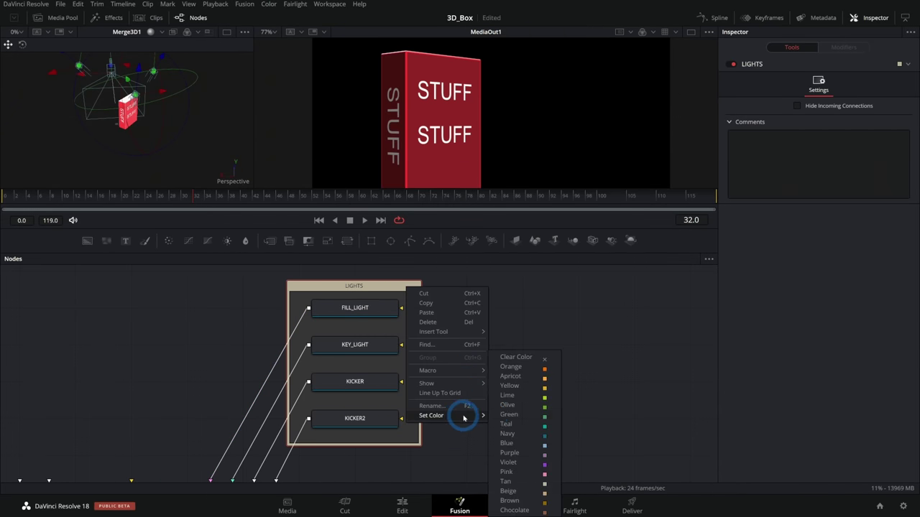
pyautogui.click(532, 376)
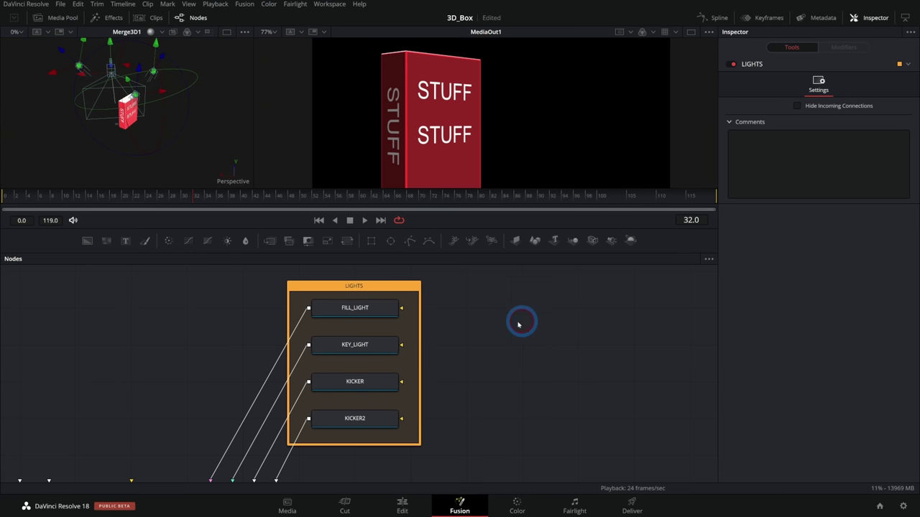
# Step: Move the LIGHTS underlay clear of the main node row and shift Renderer3D1, Merge1 and MediaOut1 farther downstream from Merge3D1
pyautogui.scroll(-3, 467, 340)
pyautogui.moveTo(505, 384); pyautogui.dragTo(447, 372)
pyautogui.moveTo(380, 291); pyautogui.dragTo(408, 272)
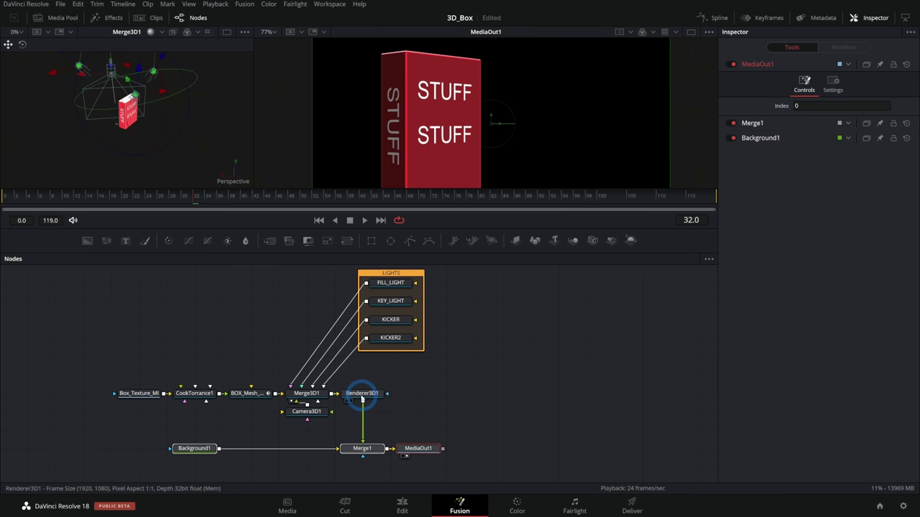
pyautogui.moveTo(483, 460); pyautogui.dragTo(347, 390)
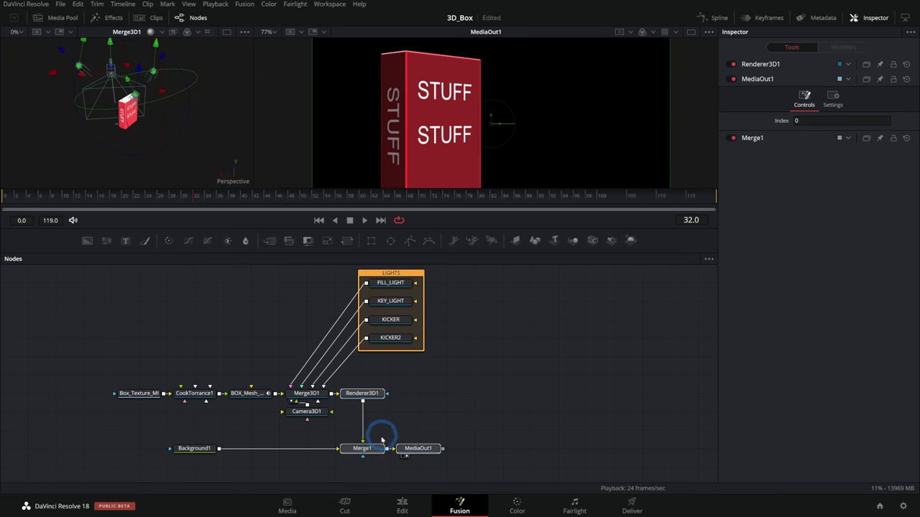
pyautogui.moveTo(377, 447); pyautogui.dragTo(470, 448)
# Step: Place Camera3D1 beneath the LIGHTS underlay and move the texture, material and mesh nodes farther upstream from Merge3D1
pyautogui.click(372, 435)
pyautogui.click(313, 409)
pyautogui.moveTo(313, 406); pyautogui.dragTo(401, 387)
pyautogui.moveTo(271, 377); pyautogui.dragTo(146, 405)
pyautogui.moveTo(252, 396); pyautogui.dragTo(169, 395)
# Step: Enlarge the viewer area and frame the whole box in the MediaOut1 viewer
pyautogui.moveTo(438, 227); pyautogui.dragTo(438, 242)
pyautogui.moveTo(489, 147); pyautogui.dragTo(483, 139)
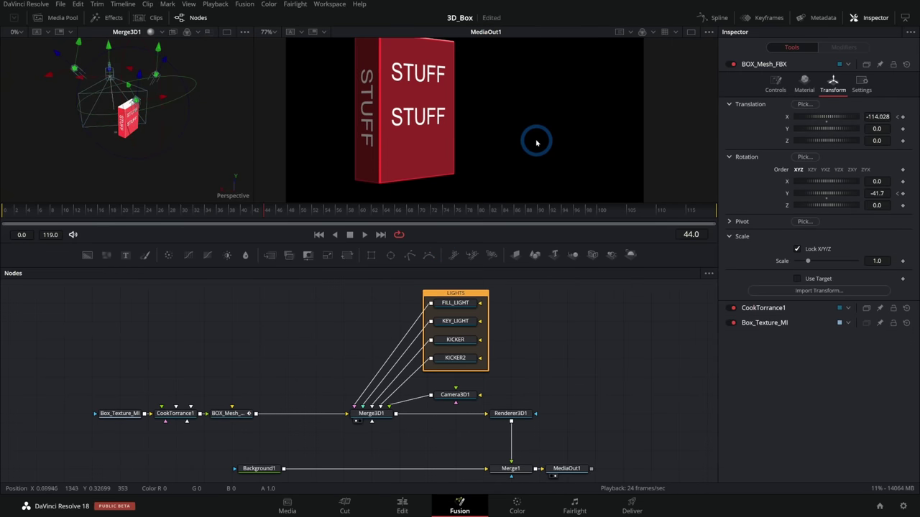
pyautogui.scroll(1, 536, 141)
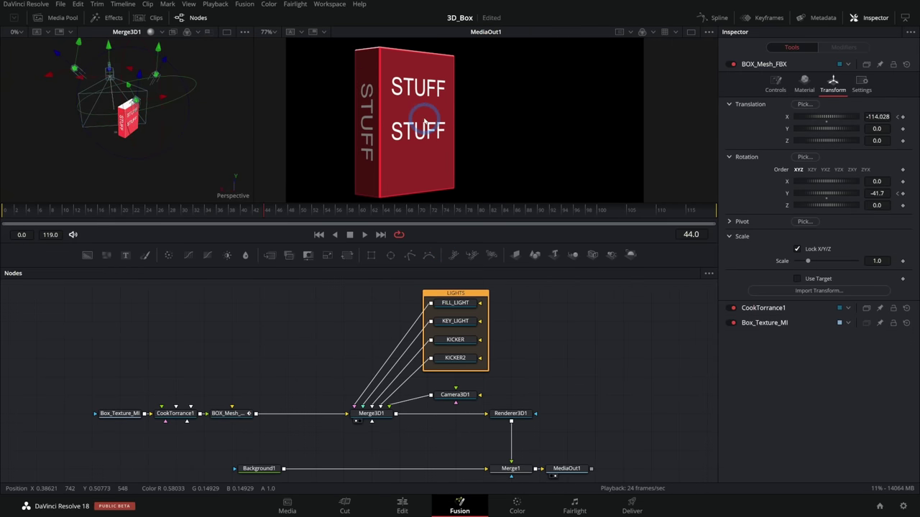
pyautogui.moveTo(506, 242); pyautogui.dragTo(506, 285)
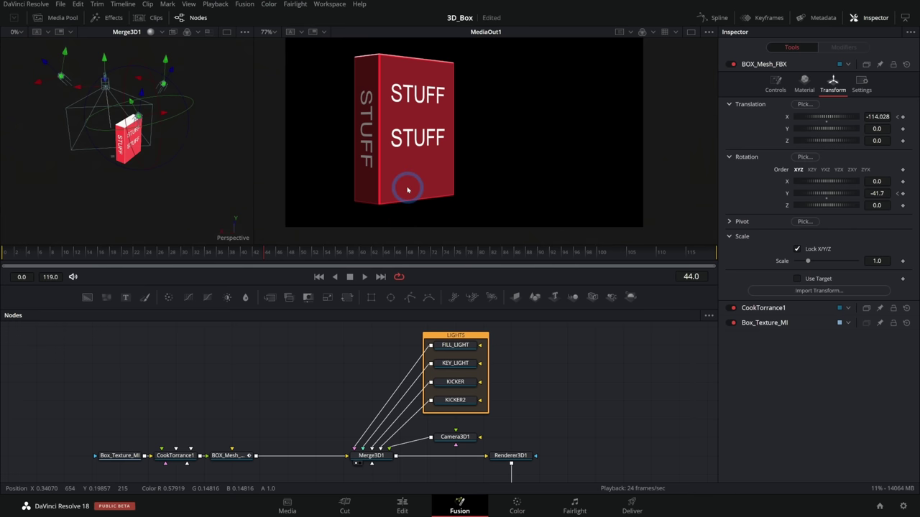
pyautogui.moveTo(321, 382); pyautogui.dragTo(361, 371)
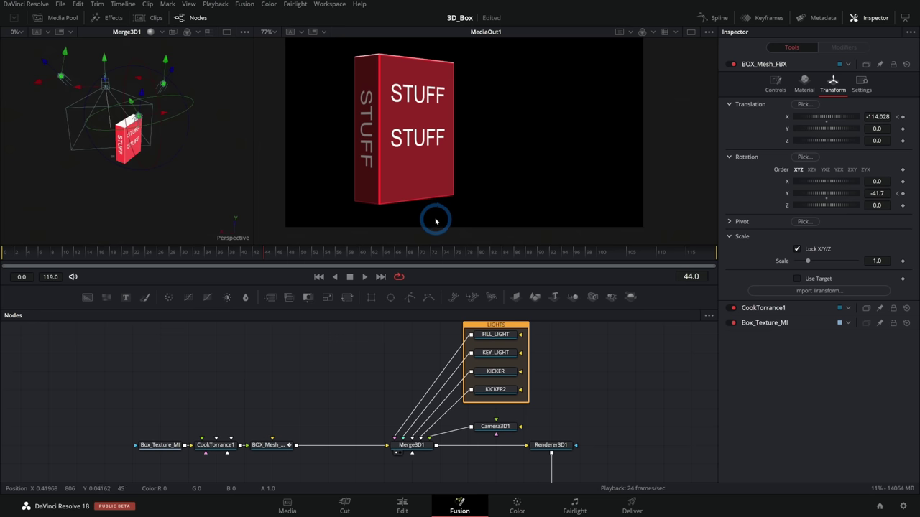
# Step: Add a Transform 3D node above the connection between the box mesh and Merge3D1
pyautogui.hotkey('shift', 'space')
pyautogui.write('und')
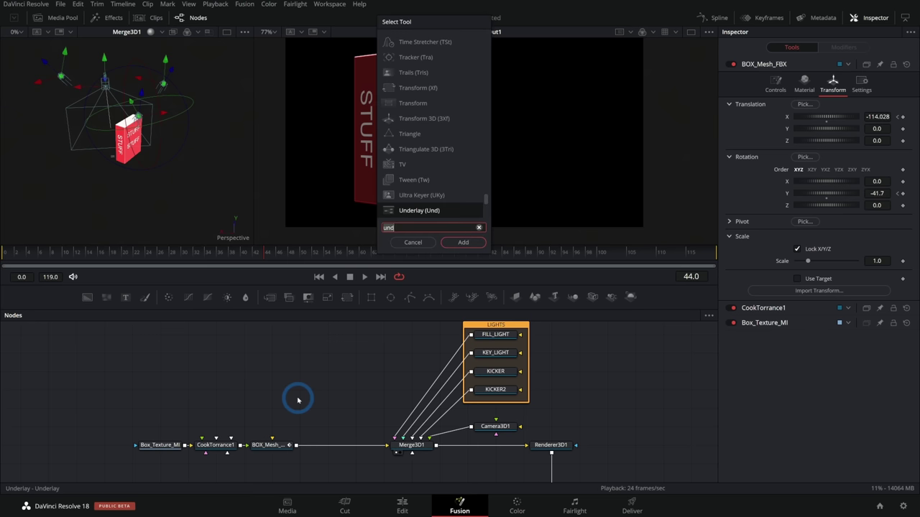
pyautogui.press('BackSpace')
pyautogui.press('BackSpace')
pyautogui.press('BackSpace')
pyautogui.write('xf')
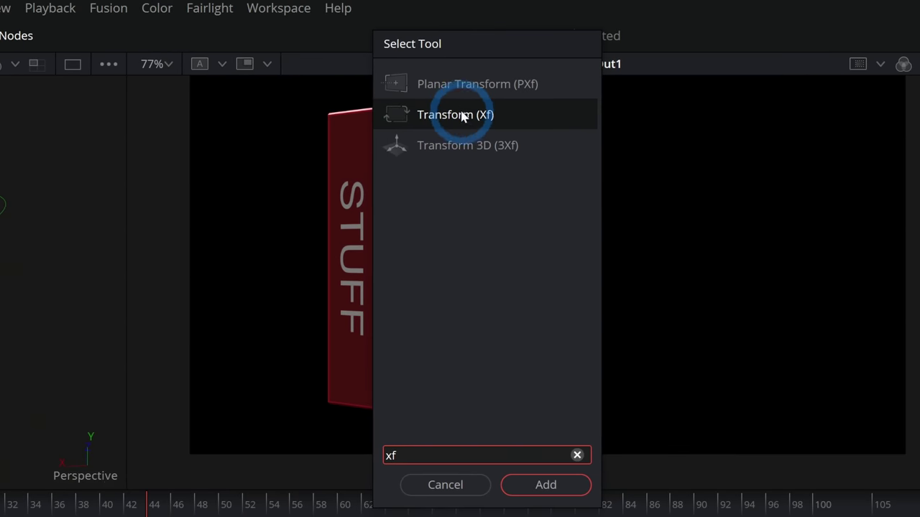
pyautogui.click(447, 148)
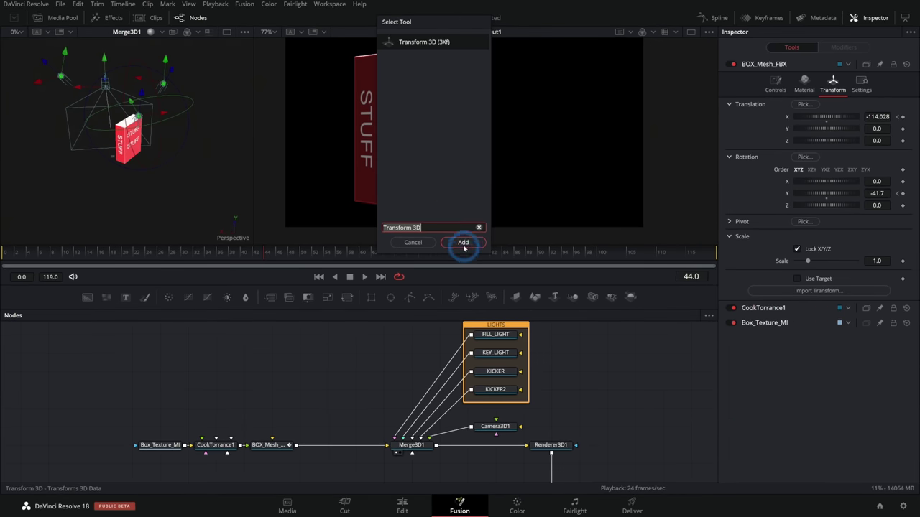
pyautogui.click(562, 485)
pyautogui.moveTo(305, 391); pyautogui.dragTo(337, 391)
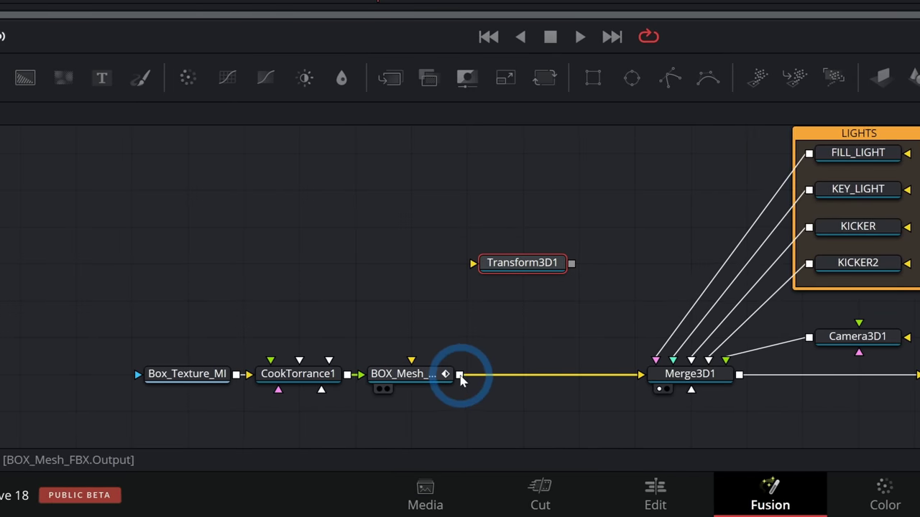
# Step: Branch the BOX_Mesh_FBX output into Transform3D1 and connect Transform3D1's output to Merge3D1
pyautogui.moveTo(304, 446); pyautogui.dragTo(316, 427)
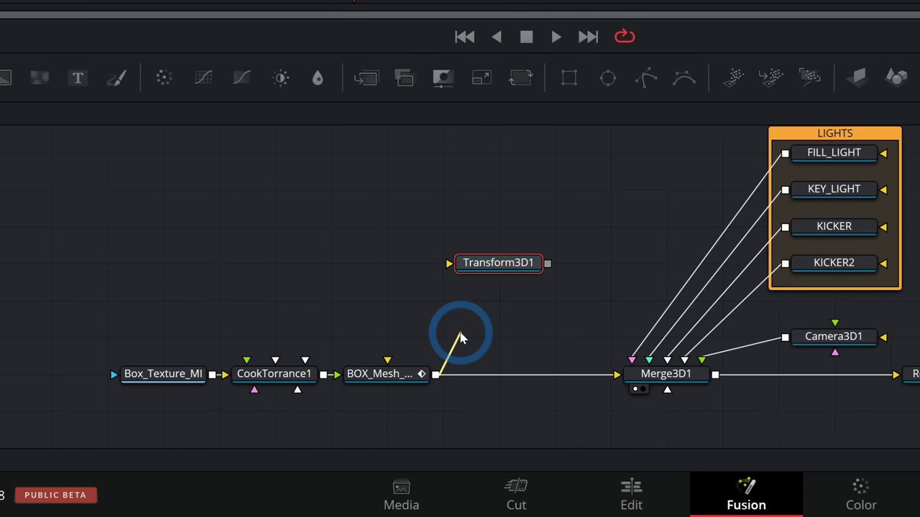
pyautogui.moveTo(460, 338); pyautogui.dragTo(467, 265)
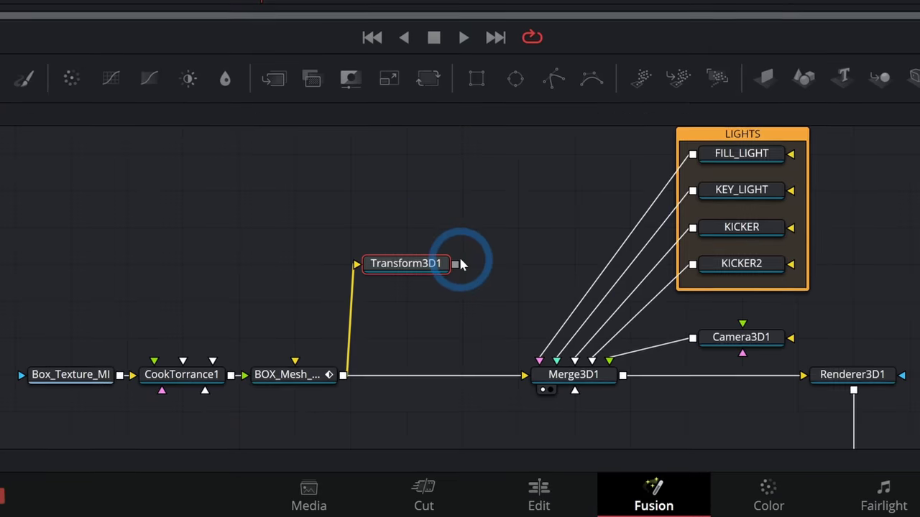
pyautogui.moveTo(364, 389); pyautogui.dragTo(386, 398)
pyautogui.moveTo(465, 285); pyautogui.dragTo(514, 377)
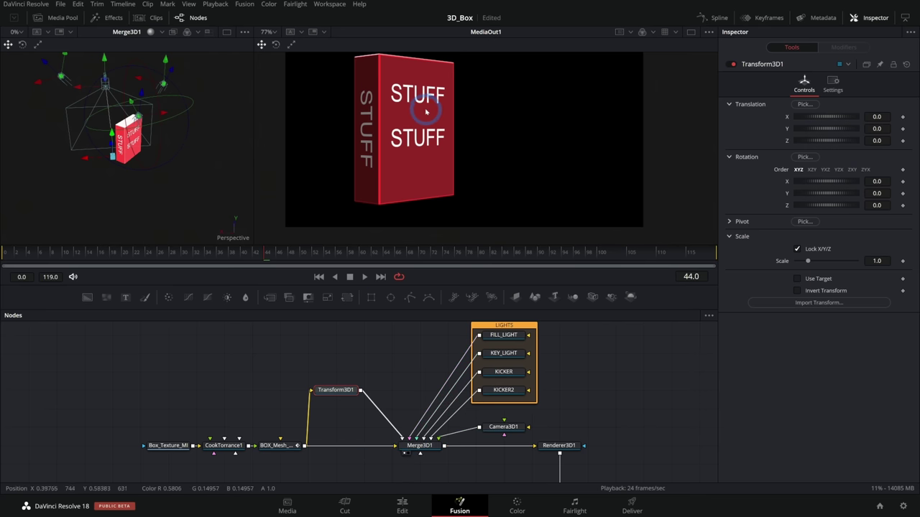
# Step: Try offsetting the duplicate box with a Translation X of 200 in Transform3D1, and reset it to 0
pyautogui.moveTo(426, 111); pyautogui.dragTo(432, 129)
pyautogui.moveTo(827, 116); pyautogui.dragTo(914, 125)
pyautogui.click(876, 116)
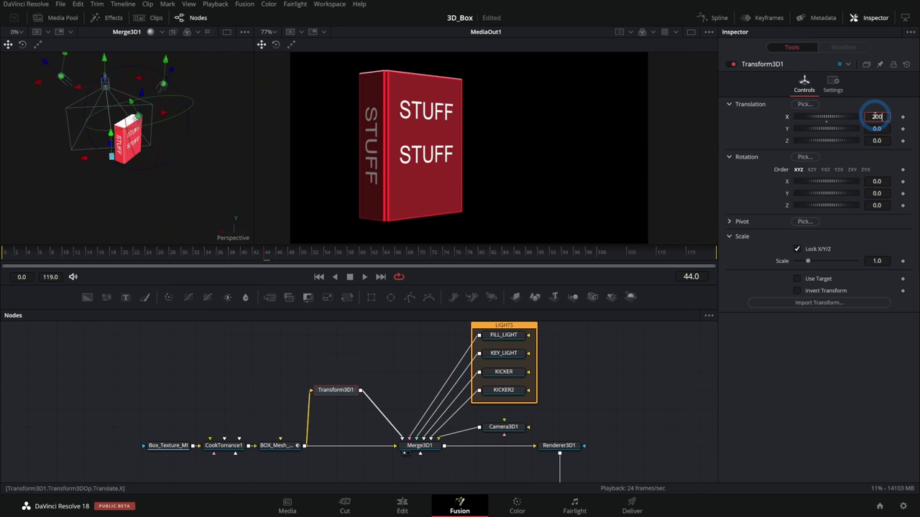
pyautogui.press('Tab')
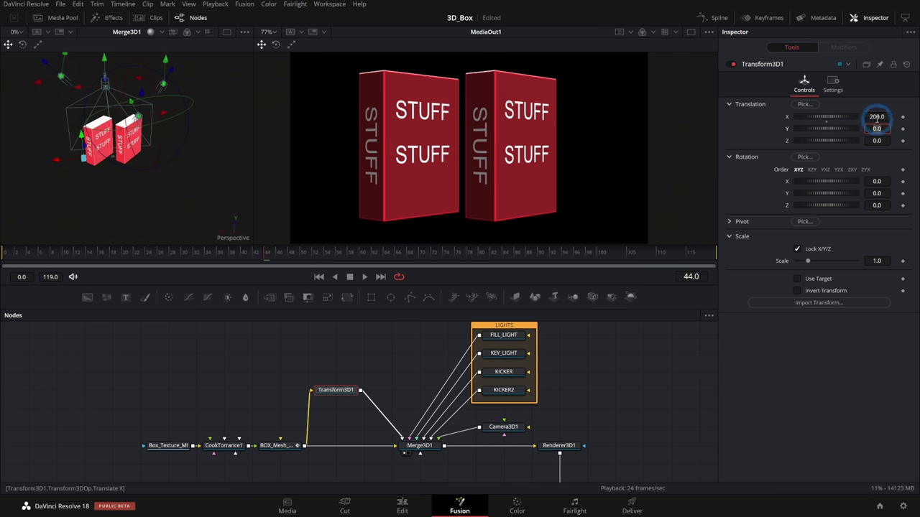
pyautogui.write('0')
pyautogui.press('Tab')
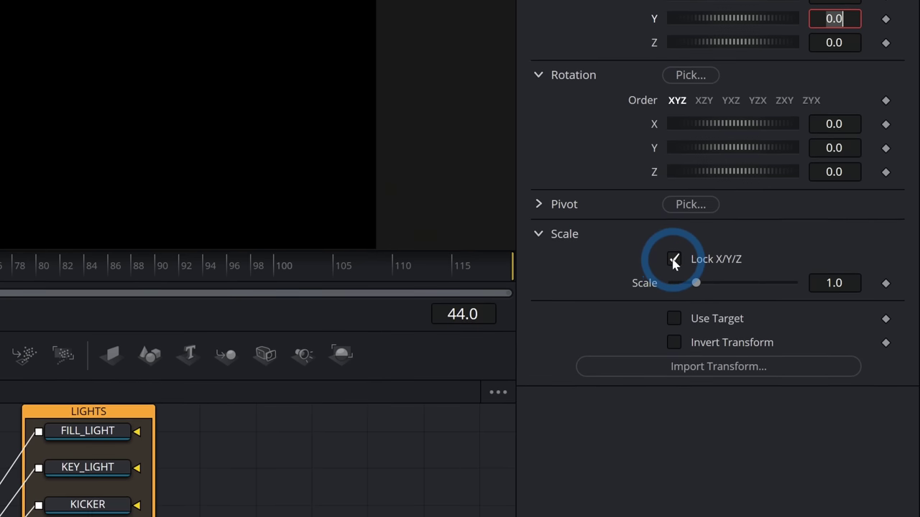
# Step: Unlock Transform3D1's scale axes, set the Y scale to -1.0, and inspect the mirrored box in the perspective view
pyautogui.click(674, 260)
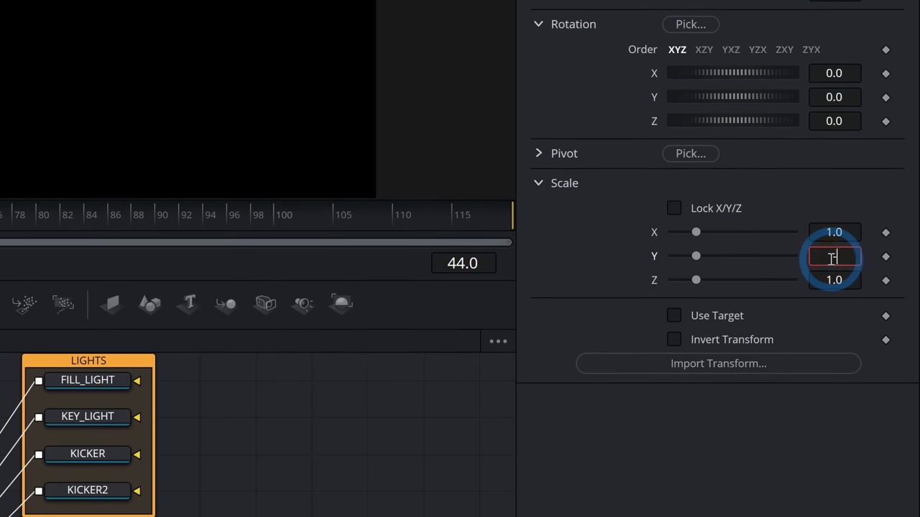
pyautogui.press('Tab')
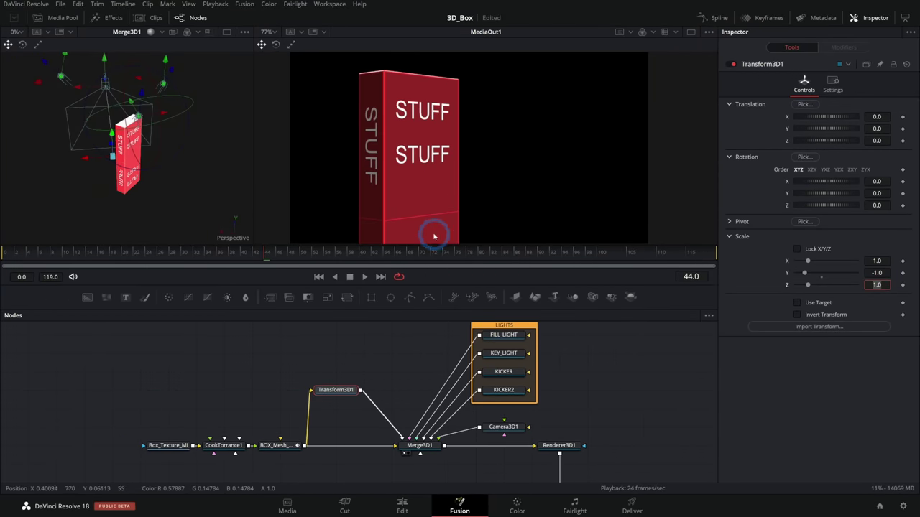
pyautogui.moveTo(153, 173); pyautogui.dragTo(170, 122)
pyautogui.scroll(5, 171, 121)
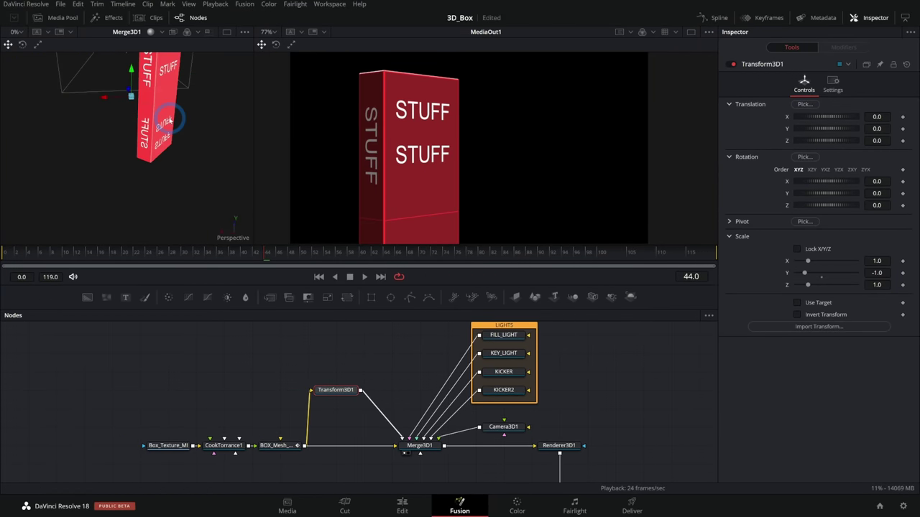
pyautogui.moveTo(211, 136); pyautogui.dragTo(214, 101)
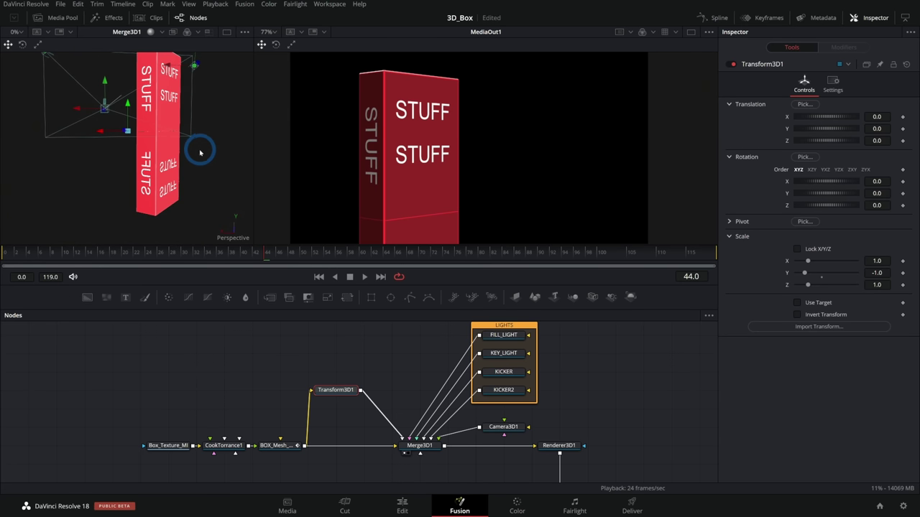
# Step: Select BOX_Mesh_FBX and scrub its animation to frame 37 to check the box together with its mirrored copy
pyautogui.click(287, 450)
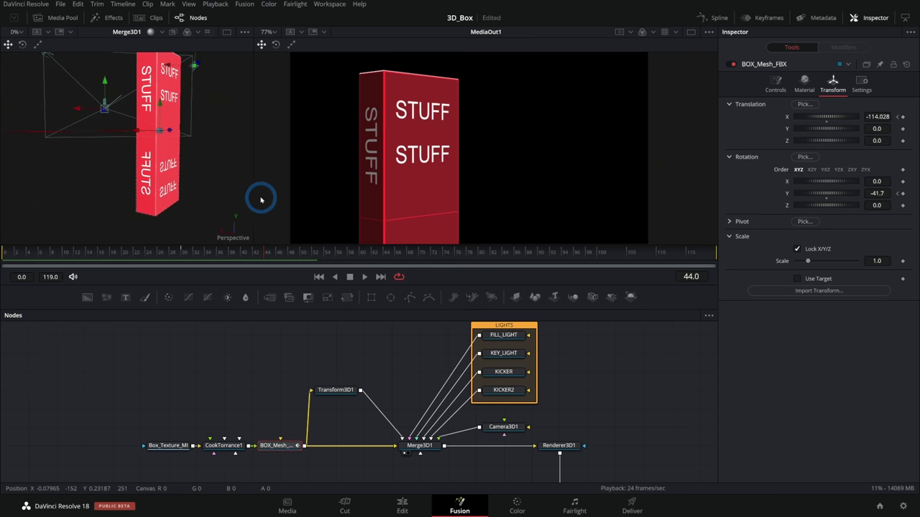
pyautogui.moveTo(175, 251); pyautogui.dragTo(225, 253)
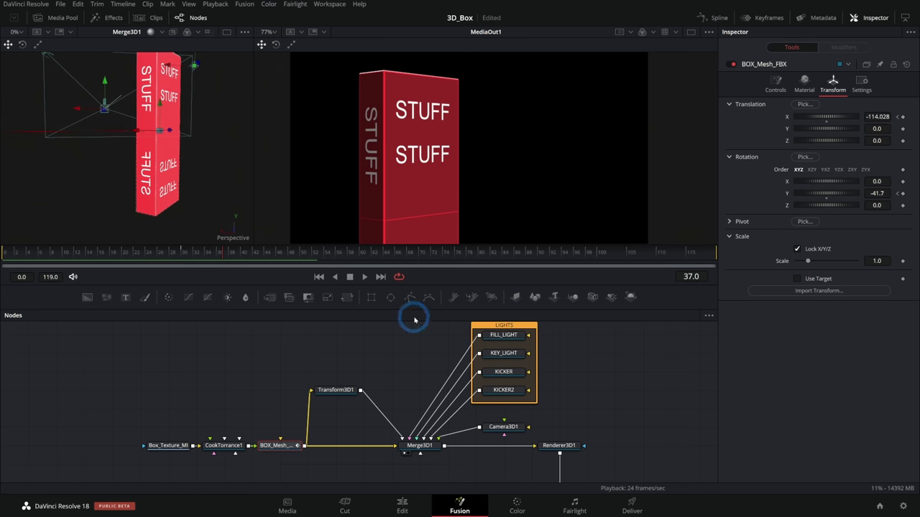
pyautogui.moveTo(414, 321); pyautogui.dragTo(304, 312)
pyautogui.moveTo(470, 182); pyautogui.dragTo(470, 168)
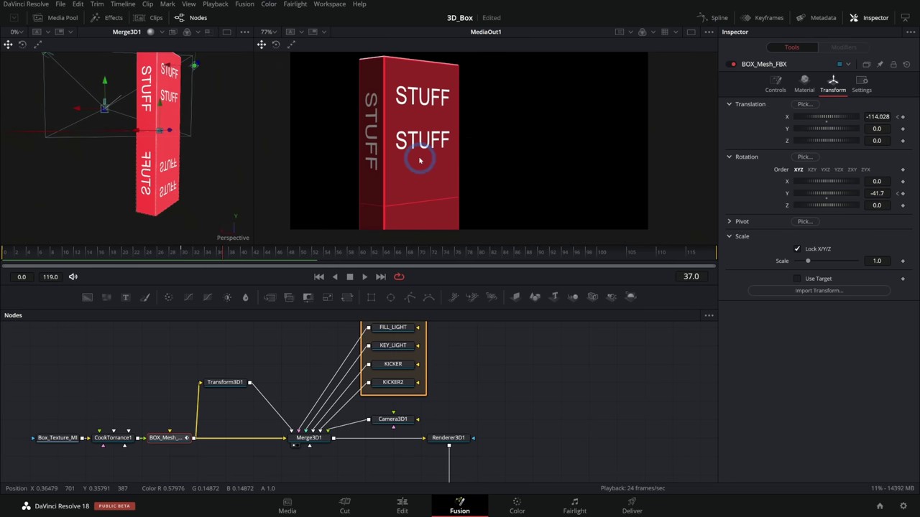
pyautogui.scroll(1, 487, 161)
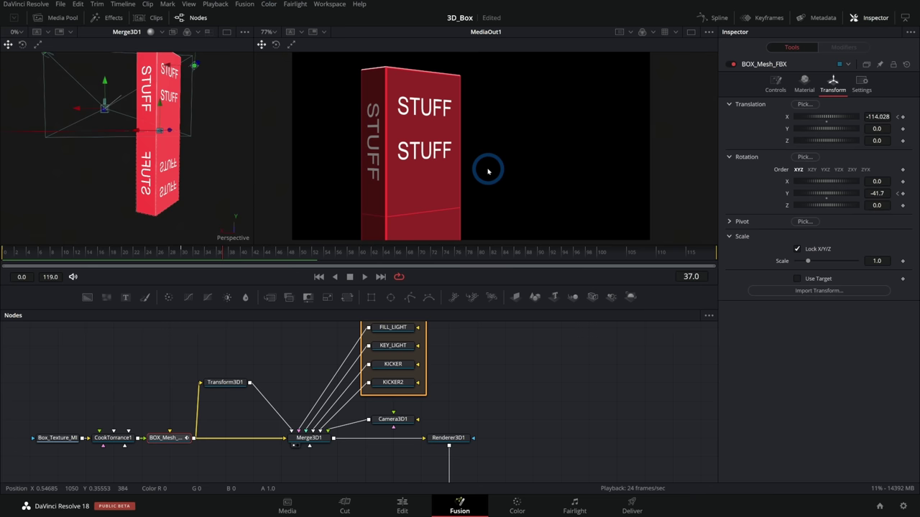
pyautogui.moveTo(499, 187); pyautogui.dragTo(462, 181)
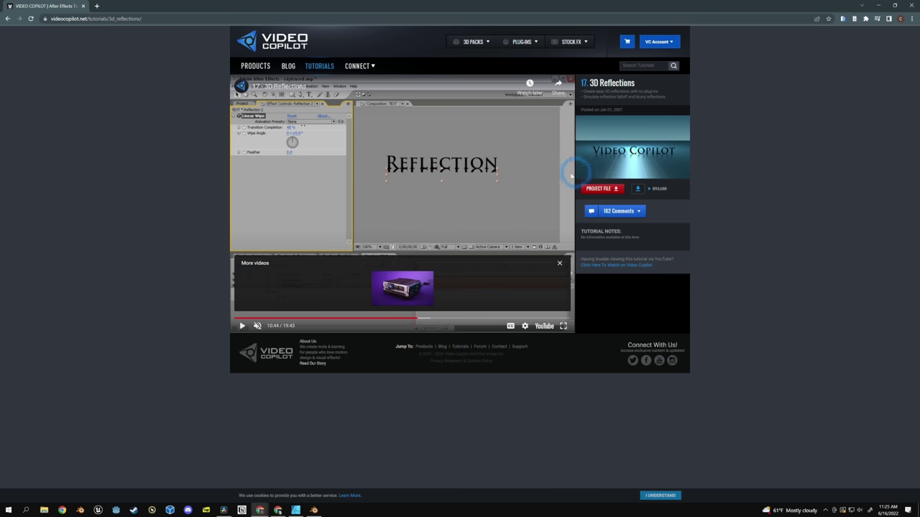
# Step: Enlarge the Video Copilot 3D Reflections tutorial page in the browser for a closer look
pyautogui.hotkey('ctrl', '+')
pyautogui.hotkey('ctrl', '+')
pyautogui.hotkey('ctrl', '+')
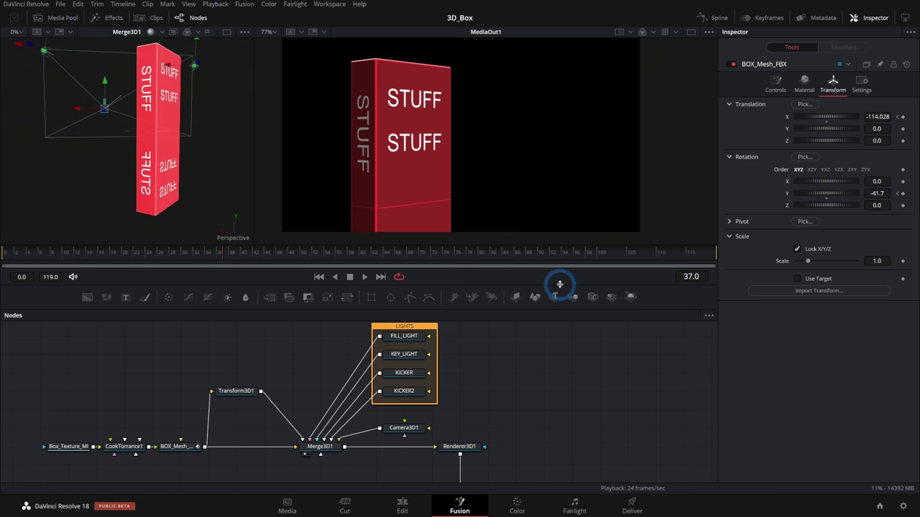
# Step: Enlarge the node graph area and move all the 3D nodes up, away from the Background1, Merge1 and MediaOut1 row
pyautogui.moveTo(558, 283); pyautogui.dragTo(550, 91)
pyautogui.moveTo(398, 215); pyautogui.dragTo(462, 263)
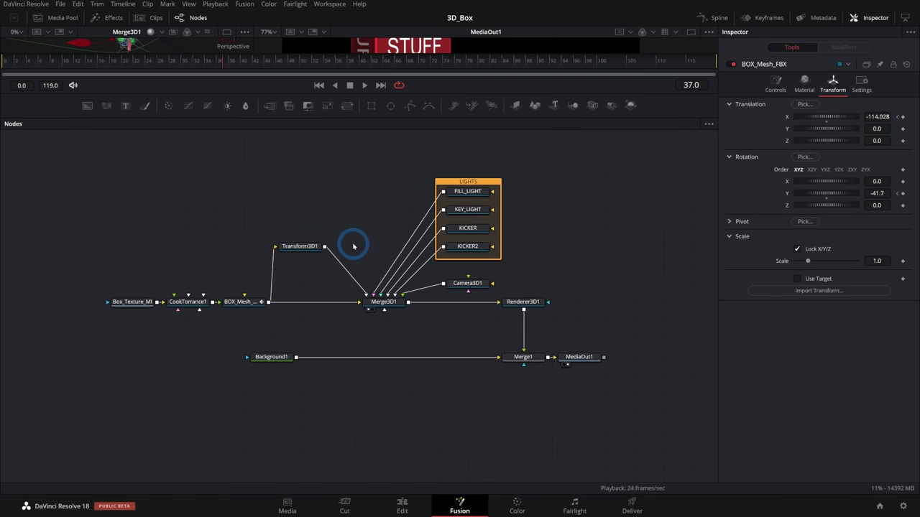
pyautogui.scroll(2, 353, 244)
pyautogui.scroll(-2, 461, 311)
pyautogui.moveTo(145, 205); pyautogui.dragTo(519, 339)
pyautogui.moveTo(607, 337); pyautogui.dragTo(93, 205)
pyautogui.moveTo(554, 320); pyautogui.dragTo(514, 298)
pyautogui.click(495, 294)
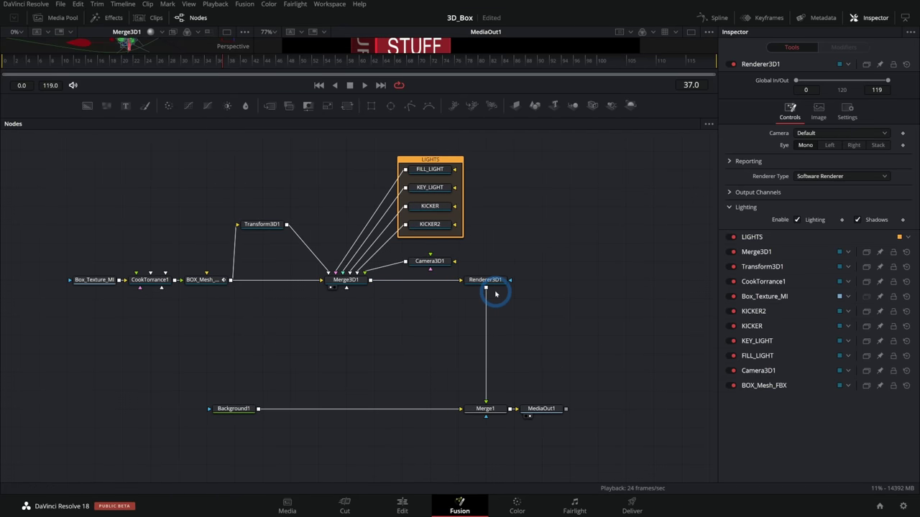
pyautogui.click(493, 281)
pyautogui.click(476, 301)
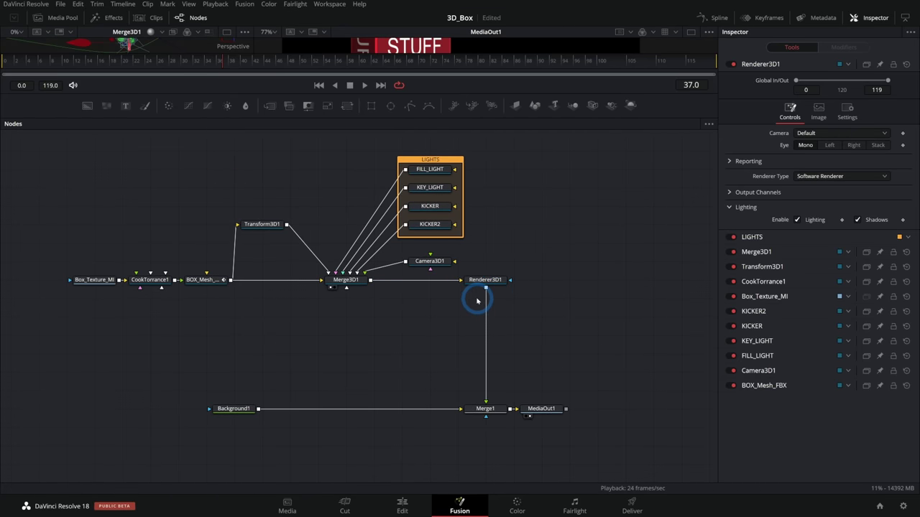
# Step: Move Transform3D1 below the BOX_Mesh_FBX and Merge3D1 row in the node graph
pyautogui.click(257, 224)
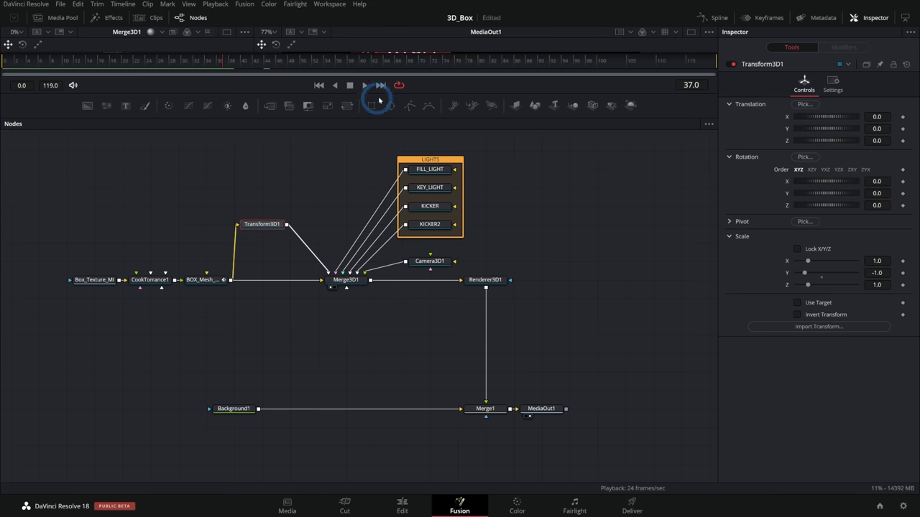
pyautogui.moveTo(422, 91); pyautogui.dragTo(434, 219)
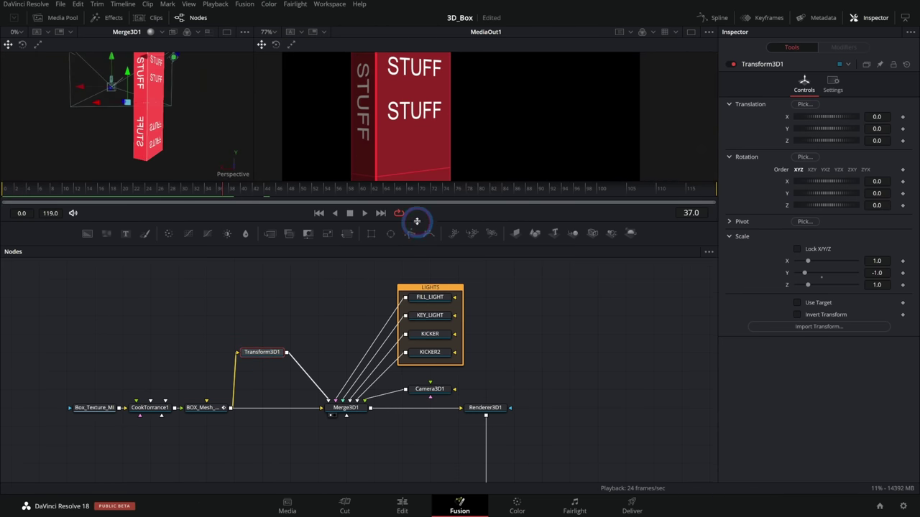
pyautogui.moveTo(417, 221); pyautogui.dragTo(418, 171)
pyautogui.moveTo(330, 277); pyautogui.dragTo(402, 229)
pyautogui.scroll(3, 381, 296)
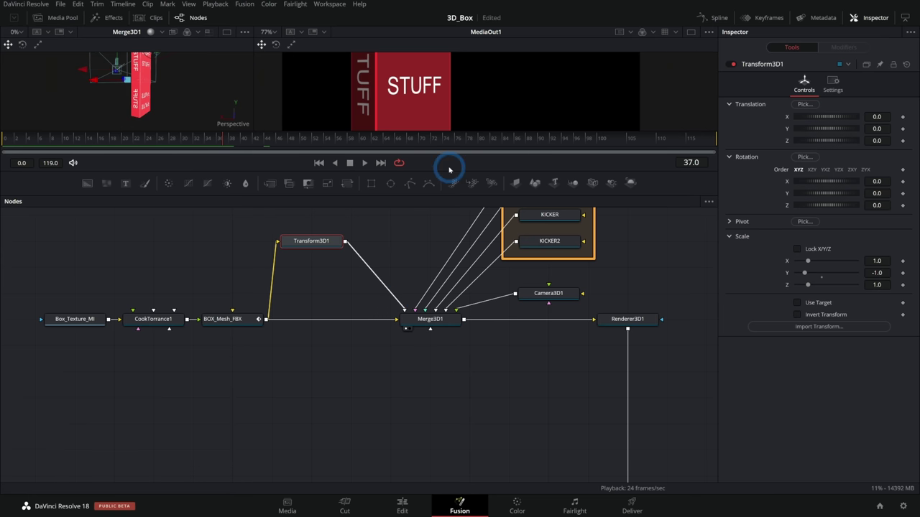
pyautogui.moveTo(150, 65); pyautogui.dragTo(151, 80)
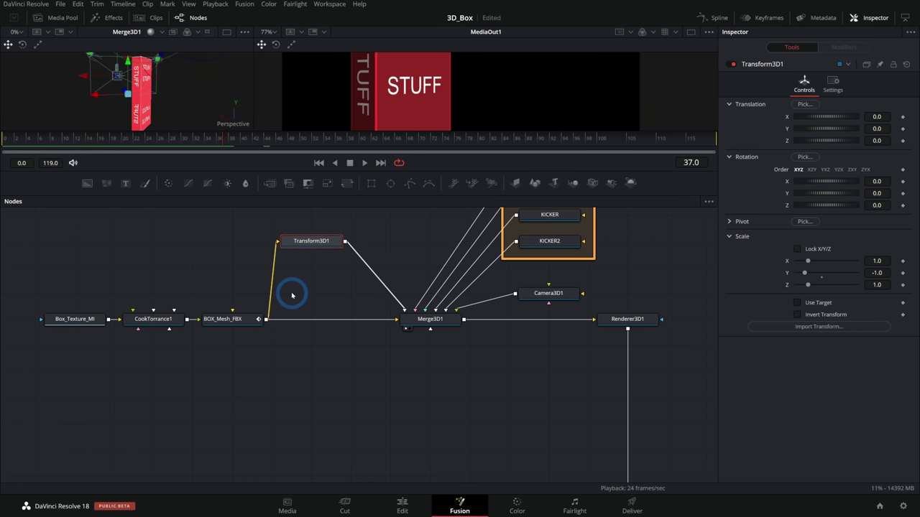
pyautogui.moveTo(362, 356); pyautogui.dragTo(349, 342)
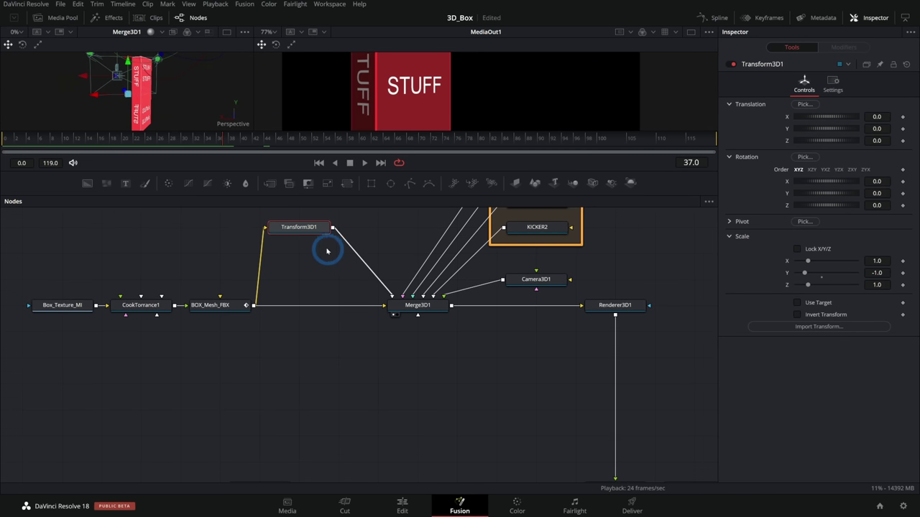
pyautogui.moveTo(305, 233); pyautogui.dragTo(319, 359)
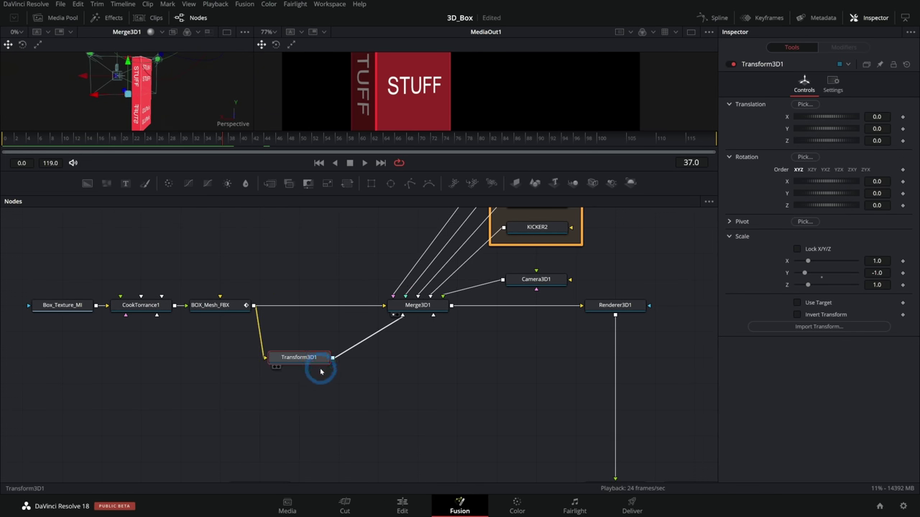
pyautogui.moveTo(408, 368); pyautogui.dragTo(399, 311)
# Step: Copy Merge3D1 and paste it as a linked instance directly beneath the original node
pyautogui.click(424, 251)
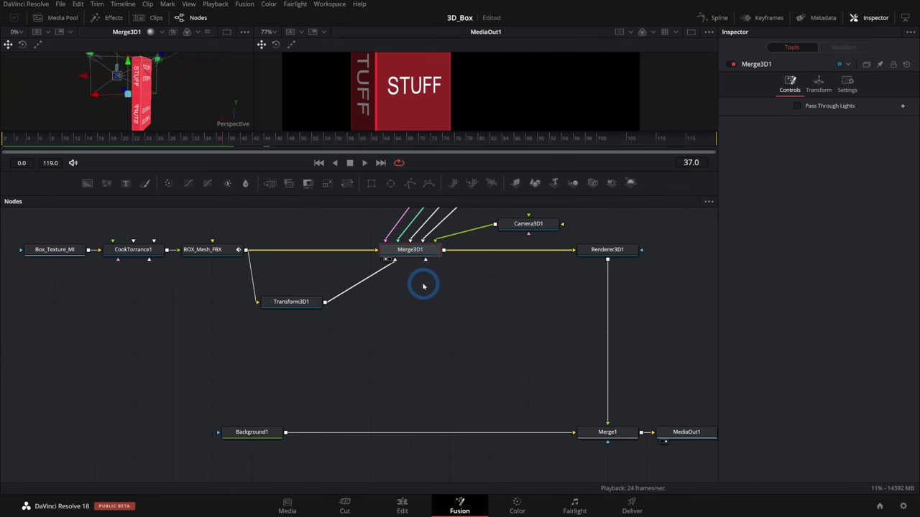
pyautogui.click(431, 324)
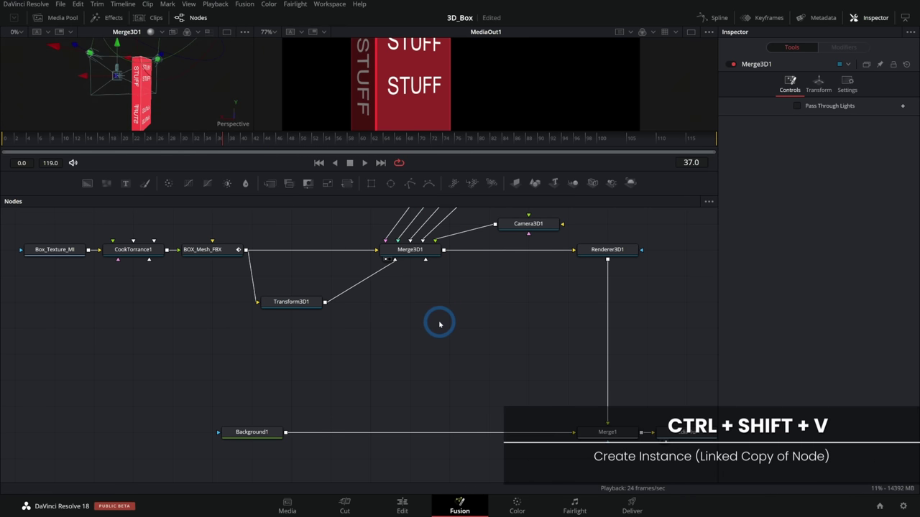
pyautogui.hotkey('ctrl', 'shift', 'v')
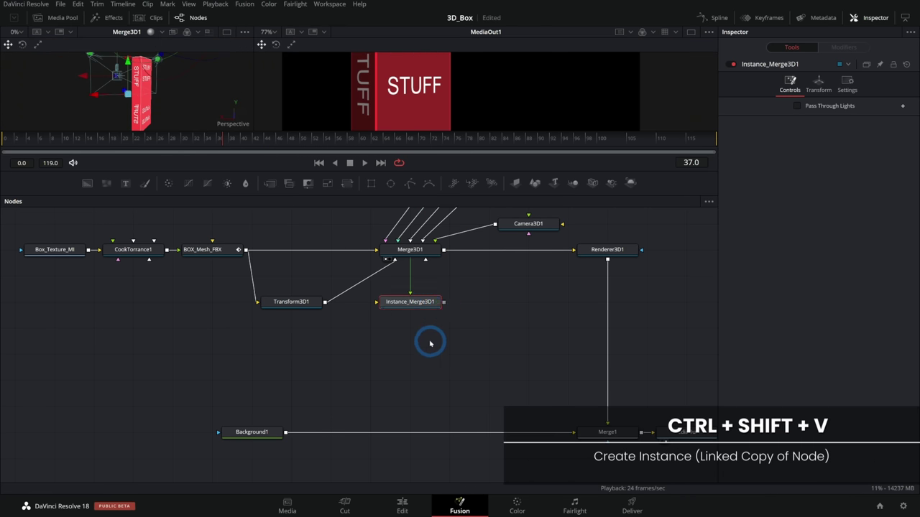
pyautogui.scroll(3, 421, 292)
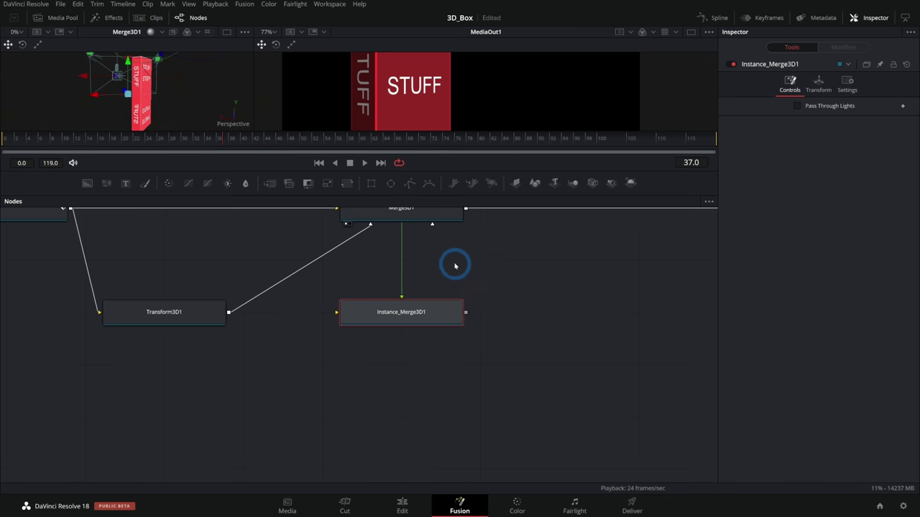
pyautogui.moveTo(454, 267); pyautogui.dragTo(459, 302)
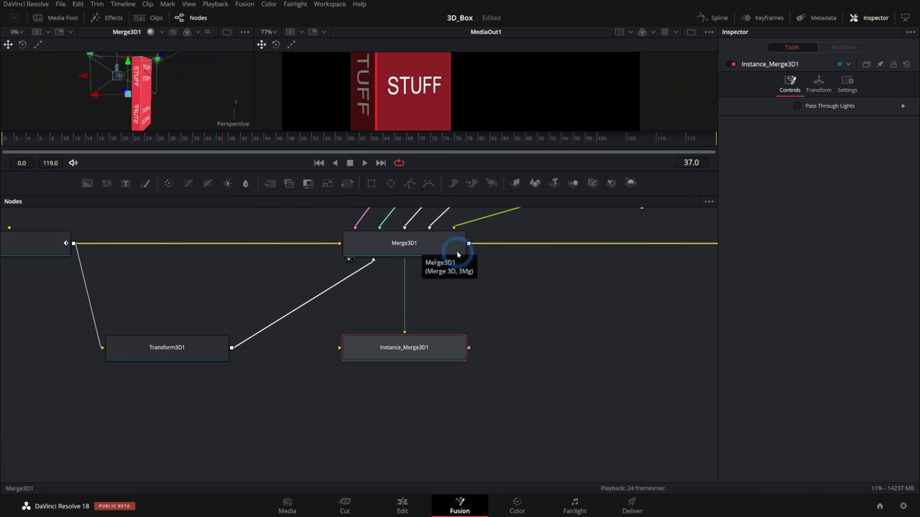
# Step: Select Merge3D1 and its instance in turn to compare their settings
pyautogui.click(425, 253)
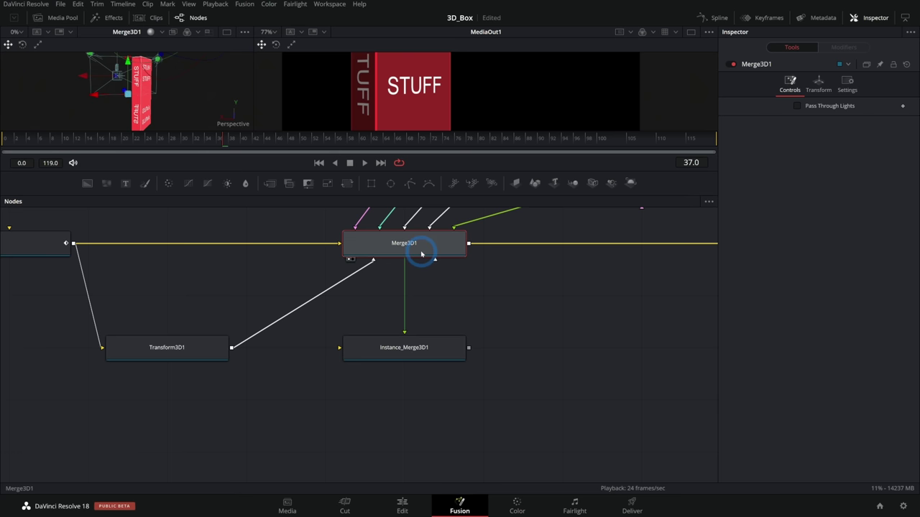
pyautogui.click(415, 353)
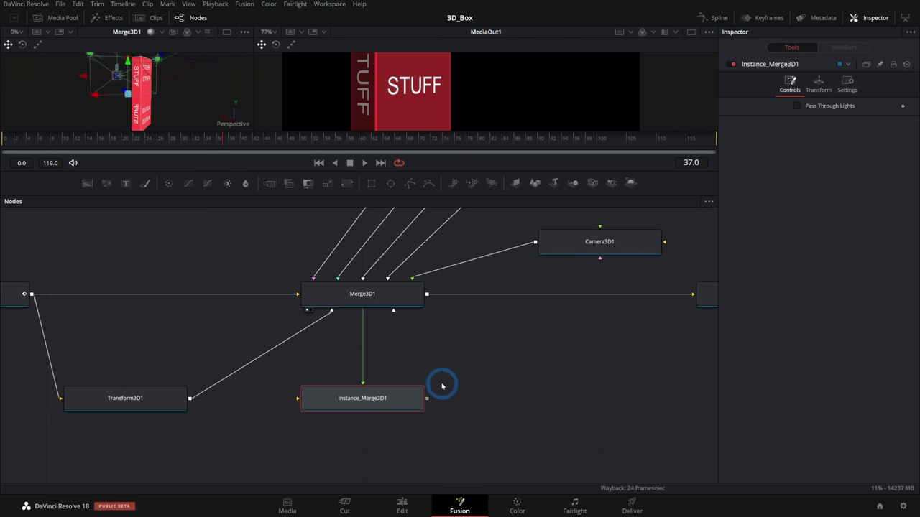
pyautogui.click(407, 302)
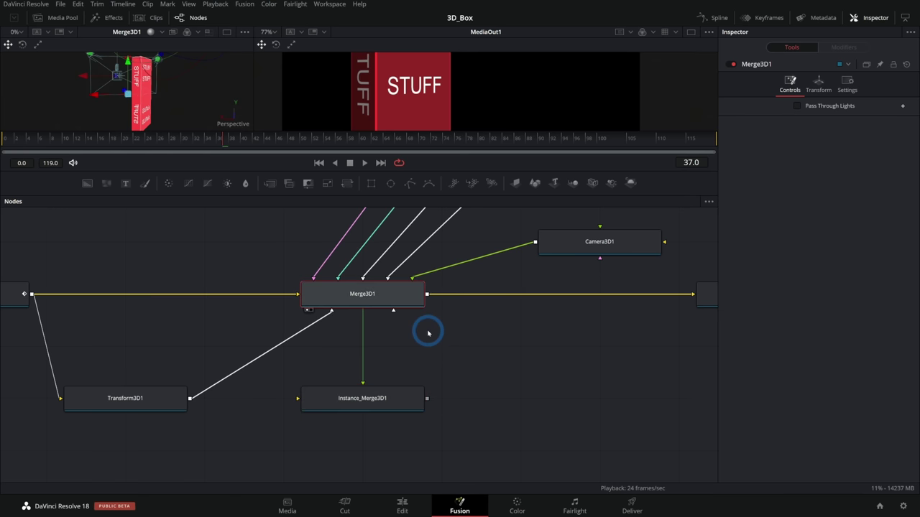
pyautogui.click(469, 367)
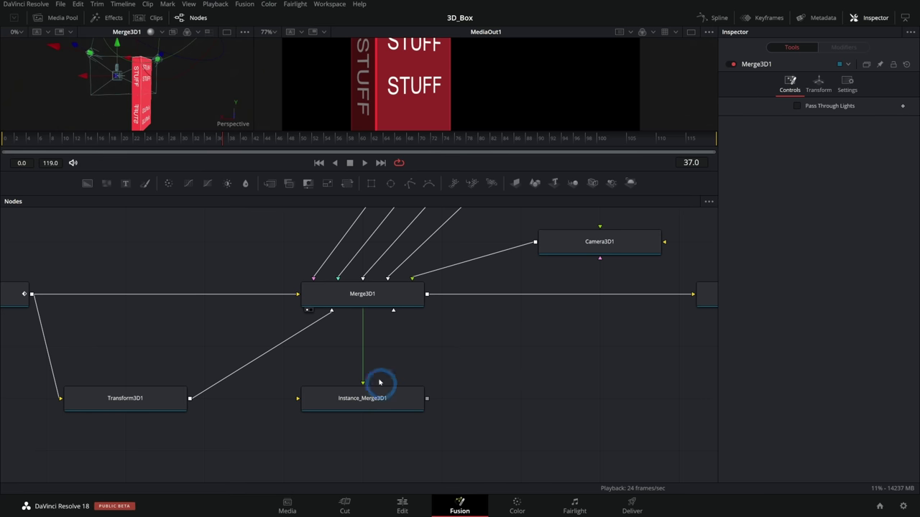
# Step: Connect FILL_LIGHT, KEY_LIGHT, KICKER, KICKER2 and Camera3D1 to Instance_Merge3D1 as well
pyautogui.scroll(-1, 467, 374)
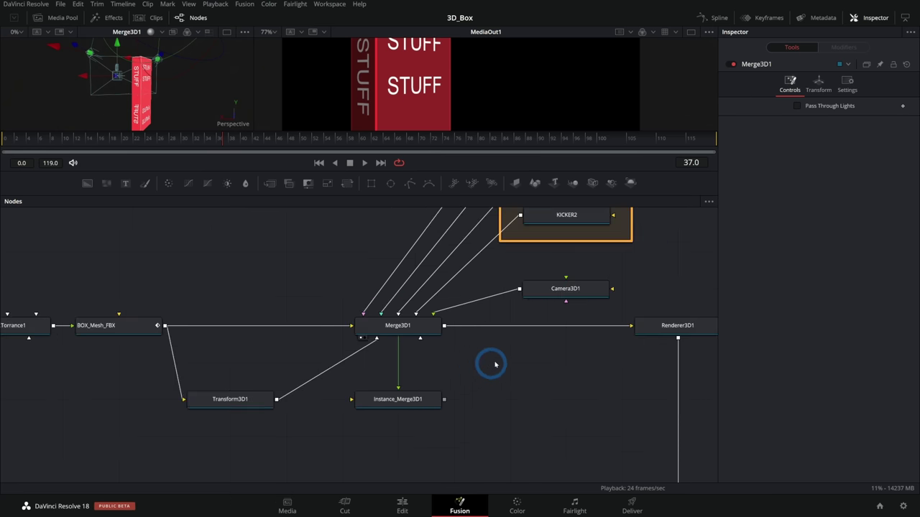
pyautogui.moveTo(503, 342); pyautogui.dragTo(446, 373)
pyautogui.scroll(-1, 467, 300)
pyautogui.moveTo(467, 287); pyautogui.dragTo(441, 326)
pyautogui.moveTo(437, 222); pyautogui.dragTo(351, 430)
pyautogui.moveTo(438, 248); pyautogui.dragTo(354, 430)
pyautogui.moveTo(437, 274); pyautogui.dragTo(363, 428)
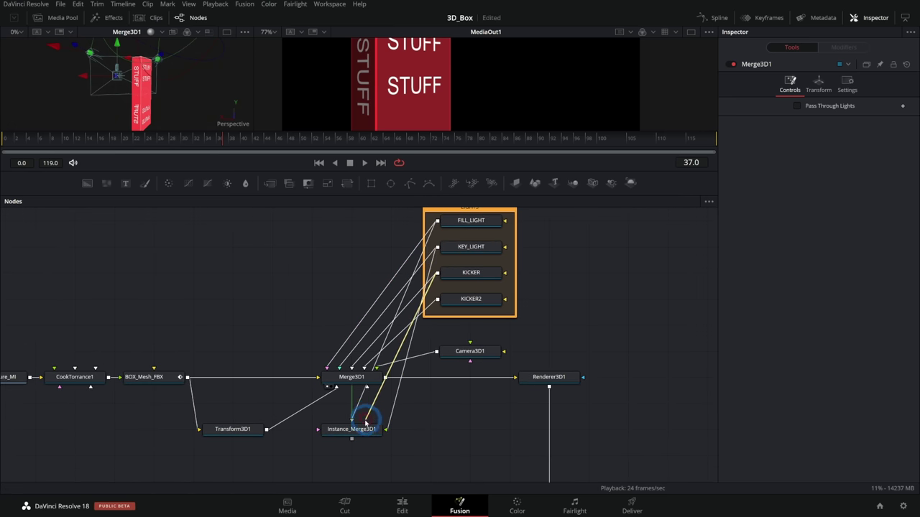
pyautogui.moveTo(436, 302); pyautogui.dragTo(353, 432)
pyautogui.moveTo(436, 352); pyautogui.dragTo(400, 431)
pyautogui.scroll(2, 361, 430)
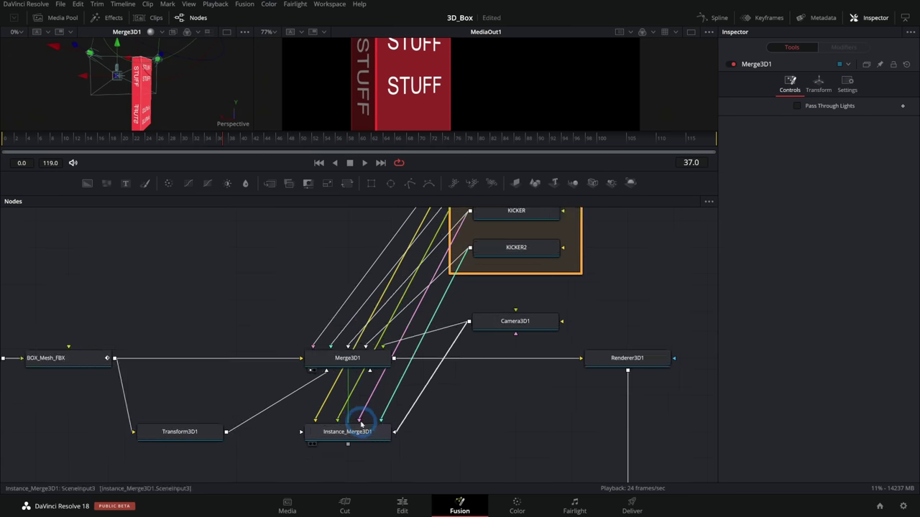
# Step: Reroute Transform3D1's output from Merge3D1 to Instance_Merge3D1
pyautogui.moveTo(448, 402); pyautogui.dragTo(543, 379)
pyautogui.moveTo(398, 364); pyautogui.dragTo(421, 407)
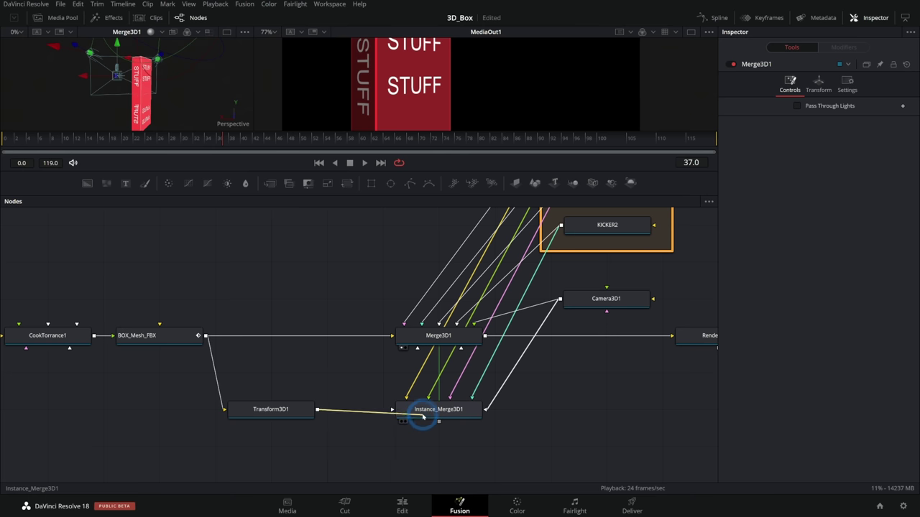
pyautogui.hscroll(5, 456, 423)
pyautogui.scroll(-2, 456, 422)
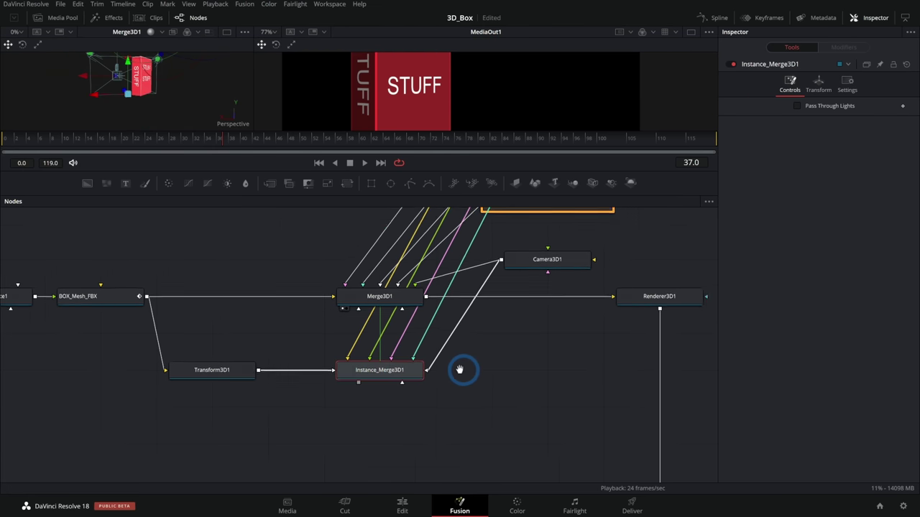
# Step: Add a linked instance of Renderer3D1 after Instance_Merge3D1 and merge its output over Background1, ahead of Merge1
pyautogui.click(561, 279)
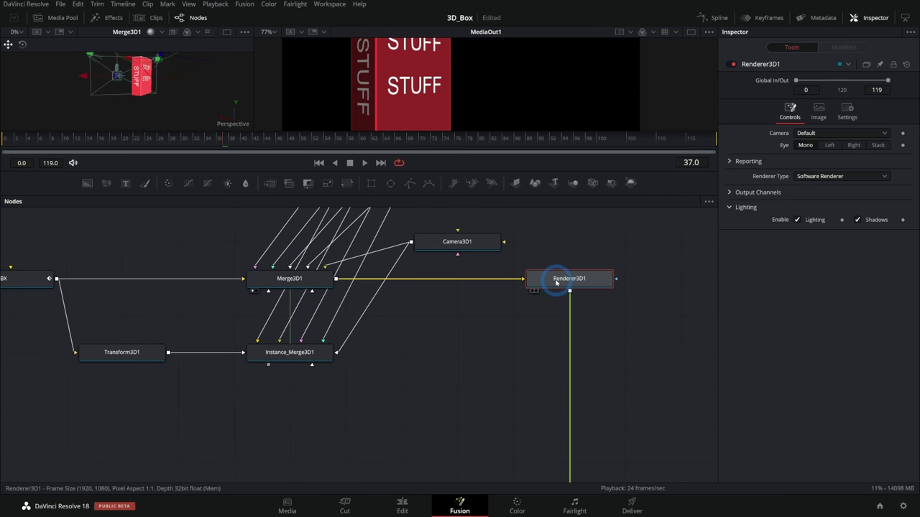
pyautogui.click(412, 378)
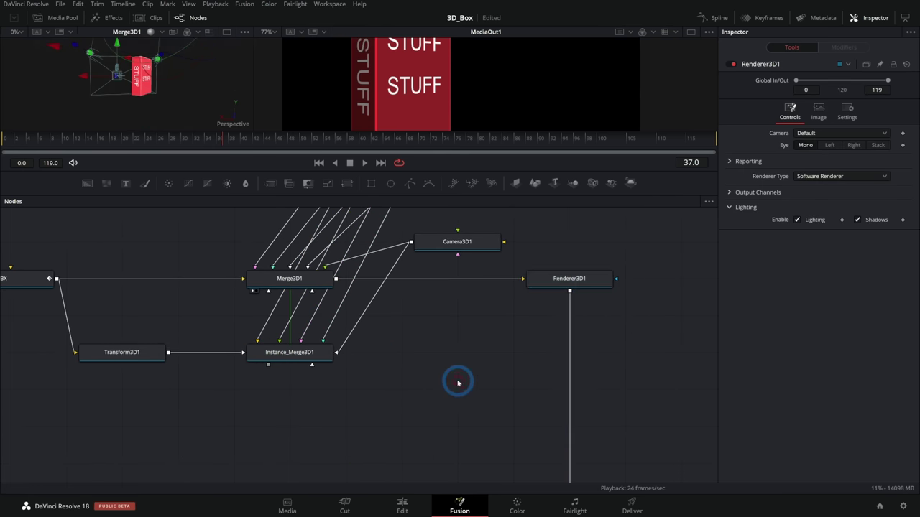
pyautogui.hotkey('ctrl', 'shift', 'v')
pyautogui.moveTo(269, 365); pyautogui.dragTo(130, 470)
pyautogui.click(538, 346)
pyautogui.moveTo(538, 346); pyautogui.dragTo(473, 404)
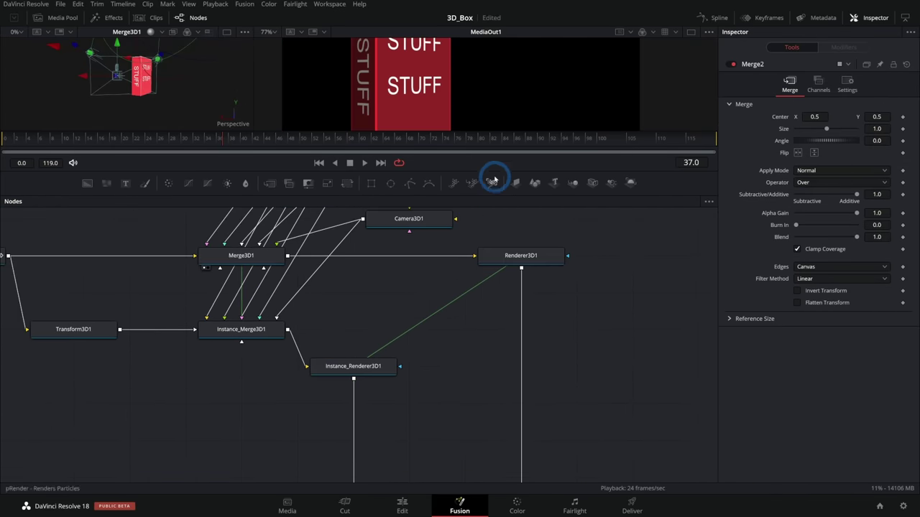
# Step: Enlarge the viewers and toggle Merge2 and Merge1 off and on to check the reflection and box renders separately
pyautogui.moveTo(487, 169); pyautogui.dragTo(468, 314)
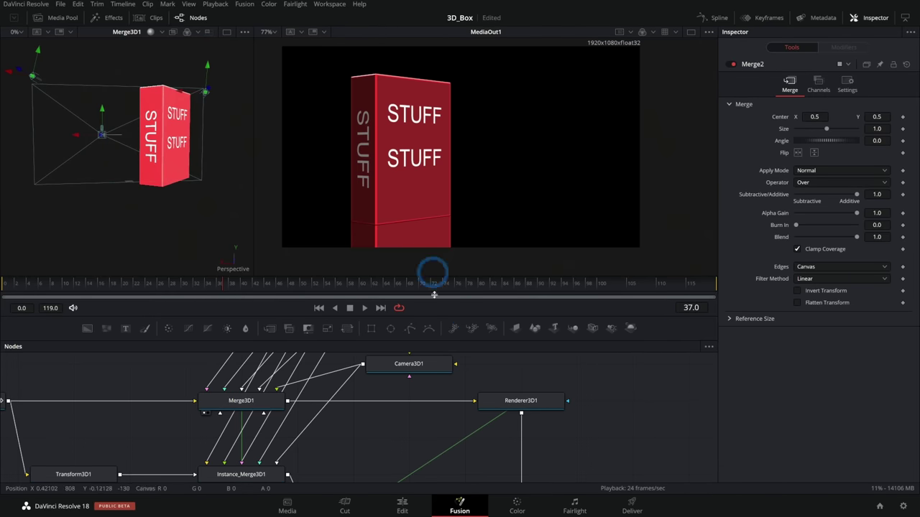
pyautogui.moveTo(433, 174); pyautogui.dragTo(461, 179)
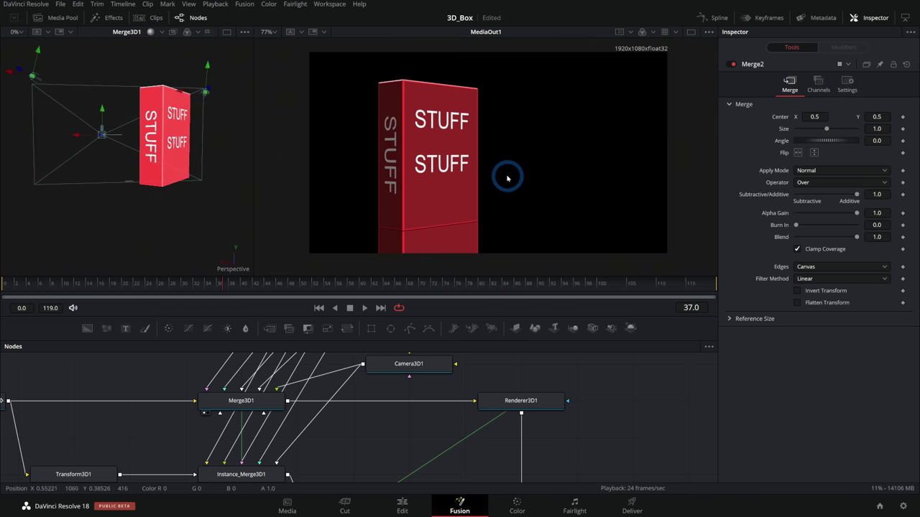
pyautogui.moveTo(596, 437); pyautogui.dragTo(572, 359)
pyautogui.moveTo(519, 452); pyautogui.dragTo(538, 357)
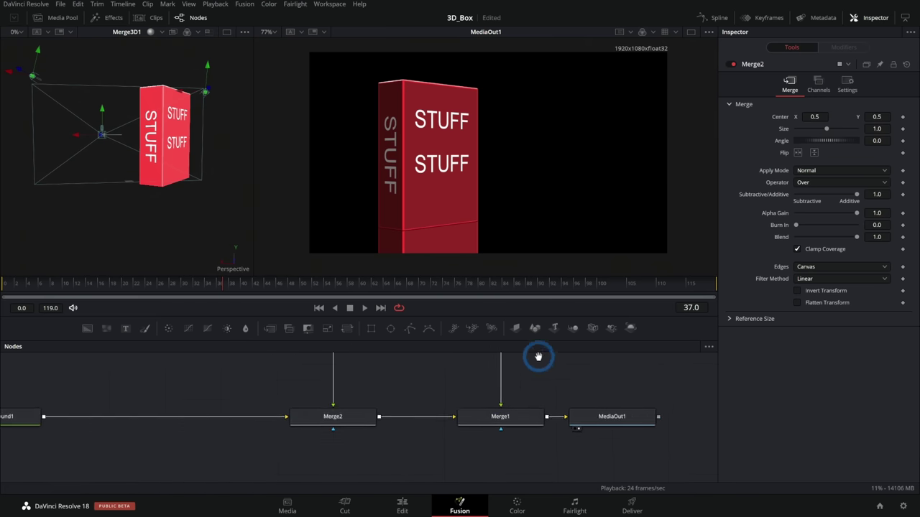
pyautogui.click(342, 435)
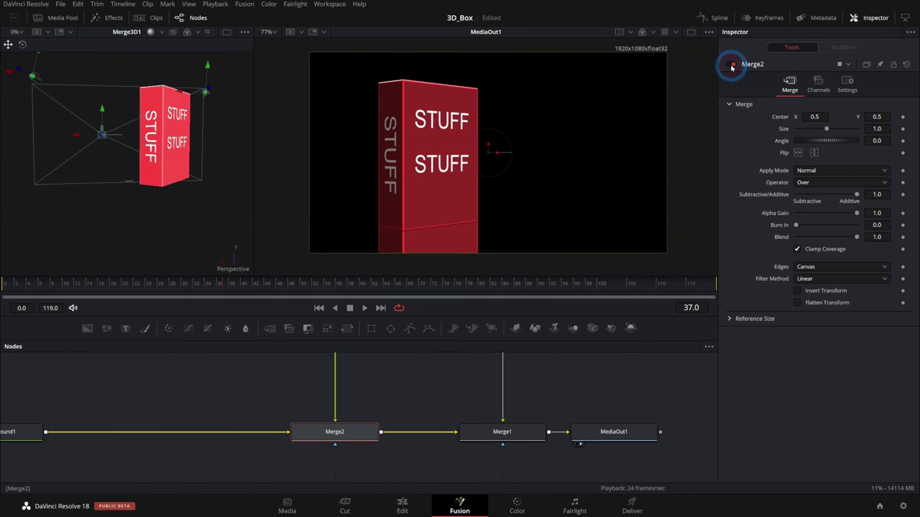
pyautogui.click(512, 431)
pyautogui.click(733, 65)
pyautogui.click(733, 65)
pyautogui.click(733, 65)
pyautogui.click(733, 65)
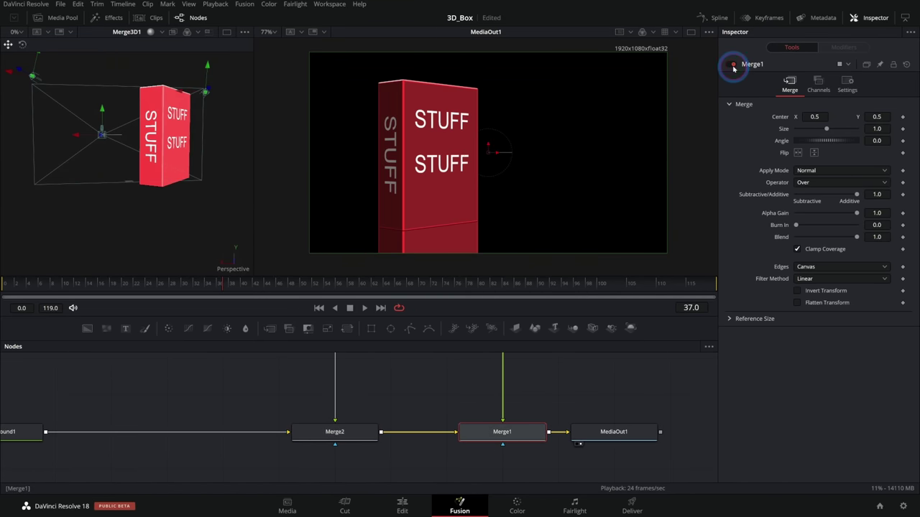
# Step: Enable Hide Incoming Connections on Merge3D1, and select Camera3D1 and Instance_Merge3D1 to check which links are displayed
pyautogui.moveTo(585, 336); pyautogui.dragTo(604, 148)
pyautogui.scroll(5, 604, 148)
pyautogui.scroll(-2, 562, 340)
pyautogui.moveTo(563, 300); pyautogui.dragTo(568, 362)
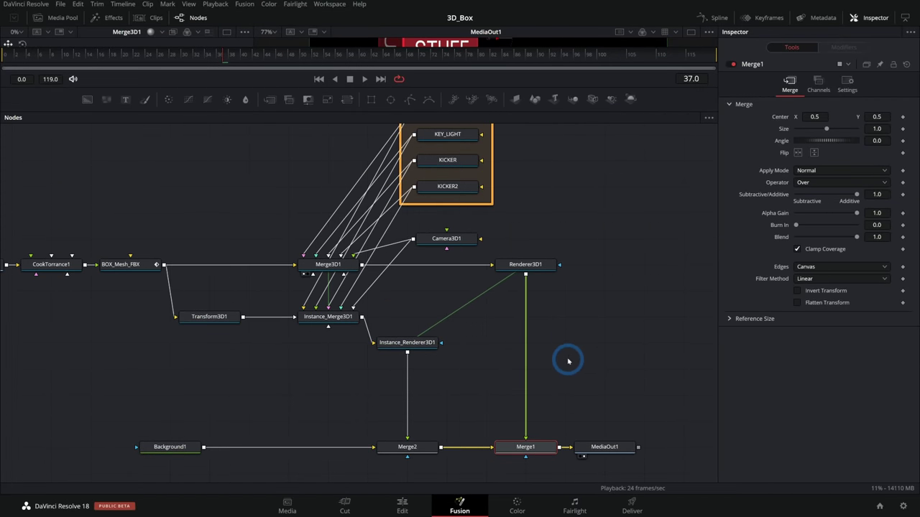
pyautogui.click(622, 296)
pyautogui.click(343, 264)
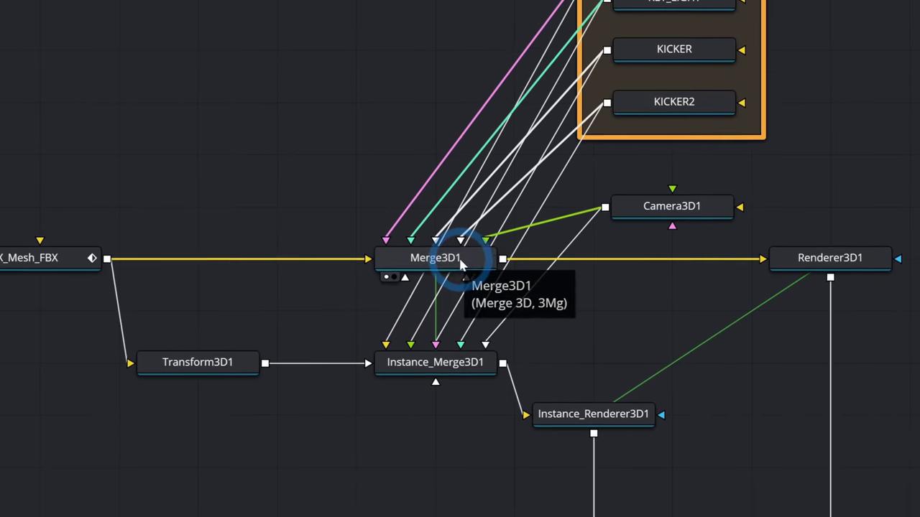
pyautogui.click(462, 265)
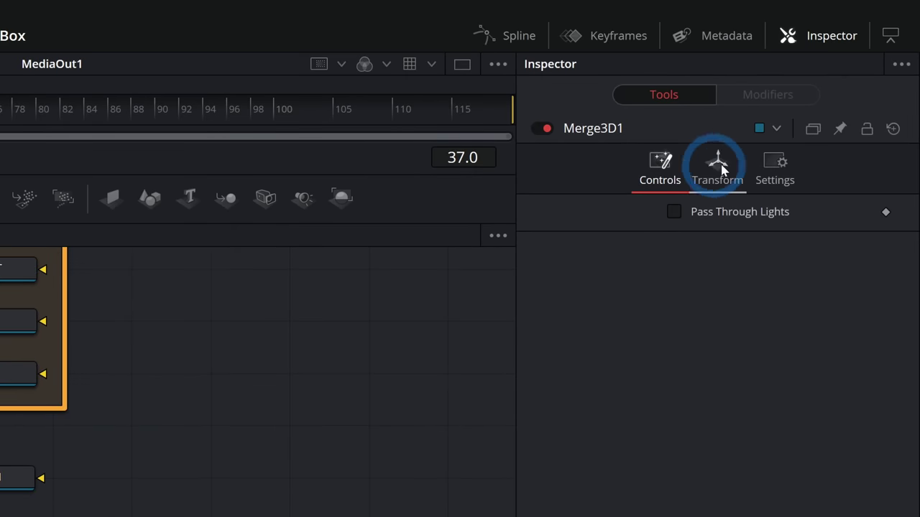
pyautogui.click(776, 168)
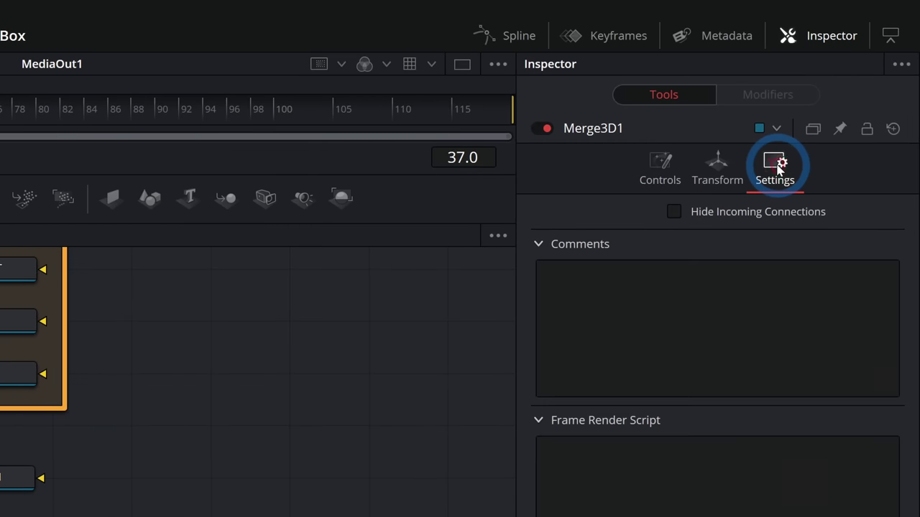
pyautogui.click(675, 209)
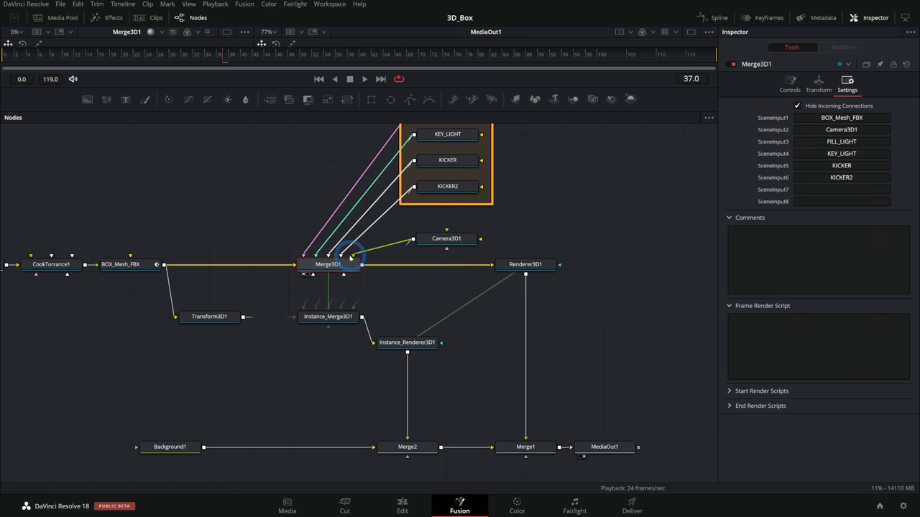
pyautogui.click(424, 239)
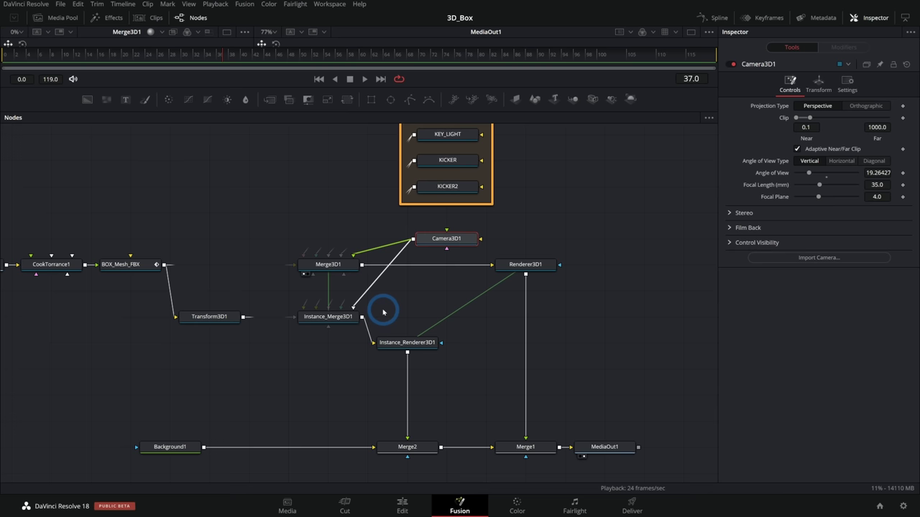
pyautogui.click(338, 317)
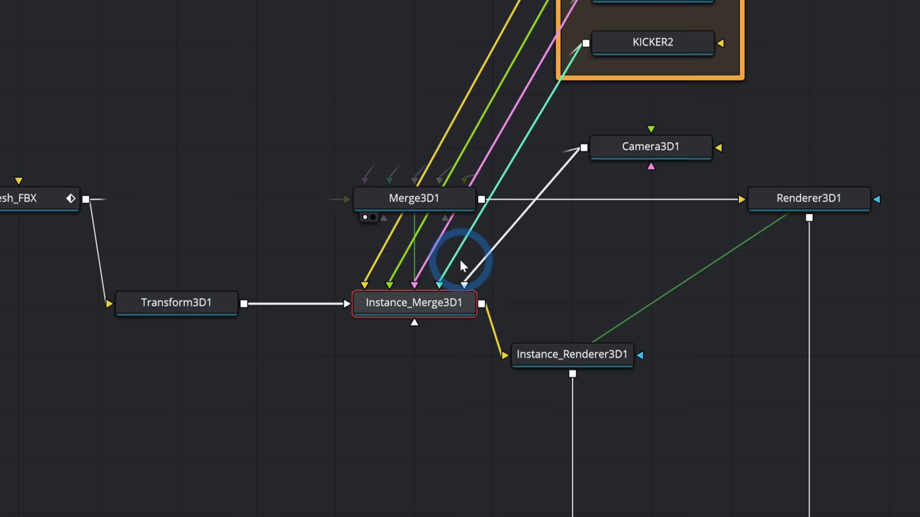
# Step: Rename the Merge2 node, which composites the reflection render over the background, as Reflection_MRG
pyautogui.click(783, 199)
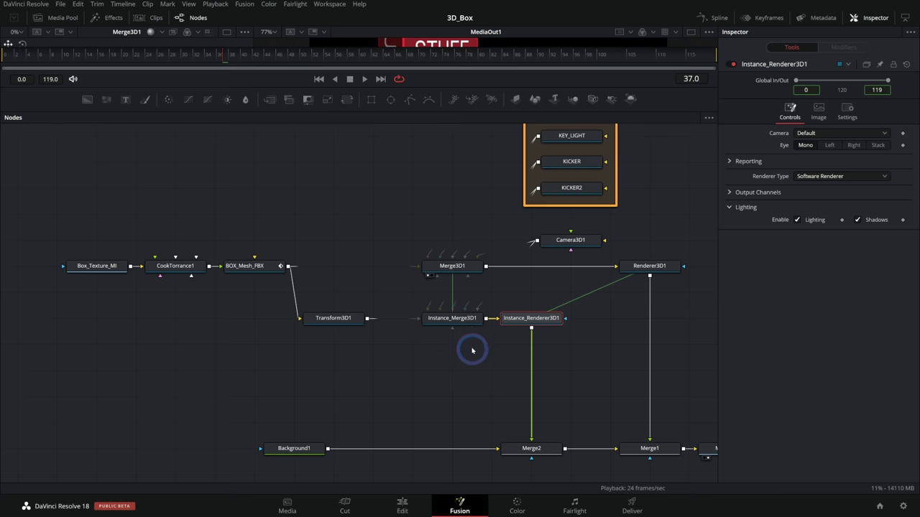
pyautogui.moveTo(472, 351); pyautogui.dragTo(436, 271)
pyautogui.moveTo(592, 399); pyautogui.dragTo(485, 330)
pyautogui.click(447, 374)
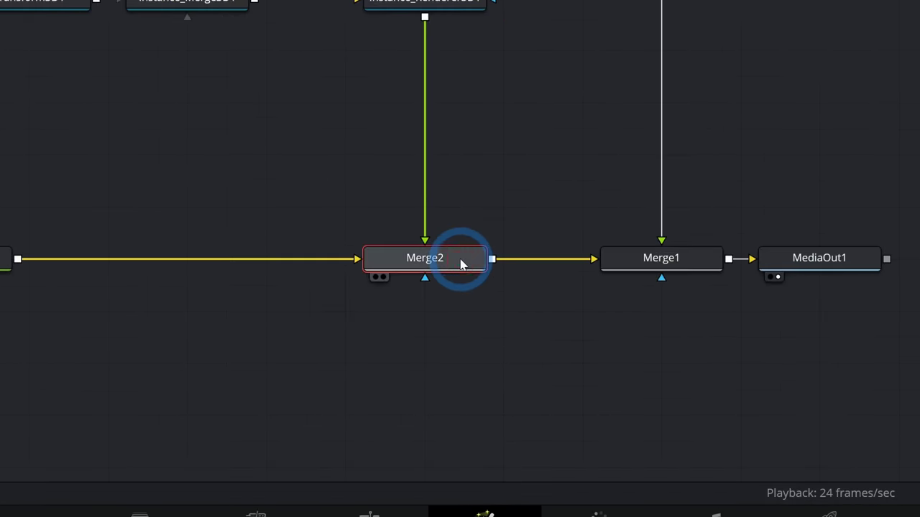
pyautogui.press('F2')
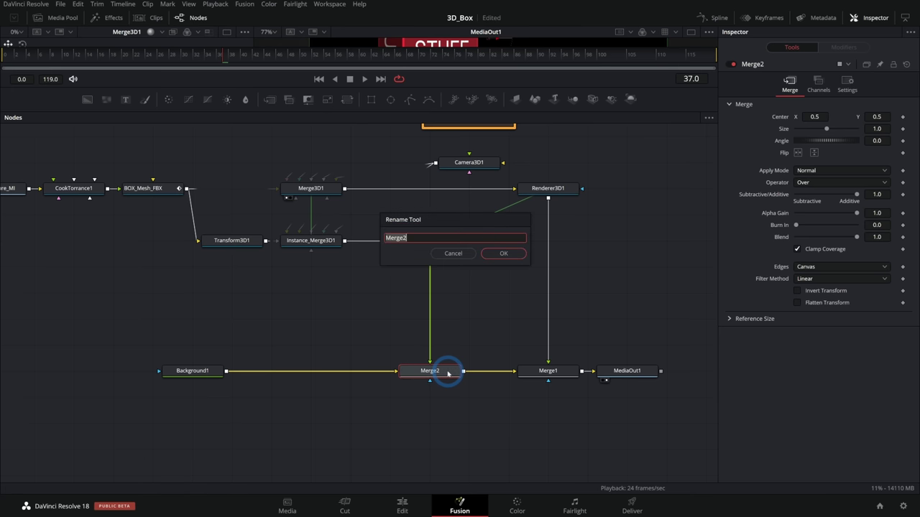
pyautogui.write('Reflection_MRG')
pyautogui.press('Return')
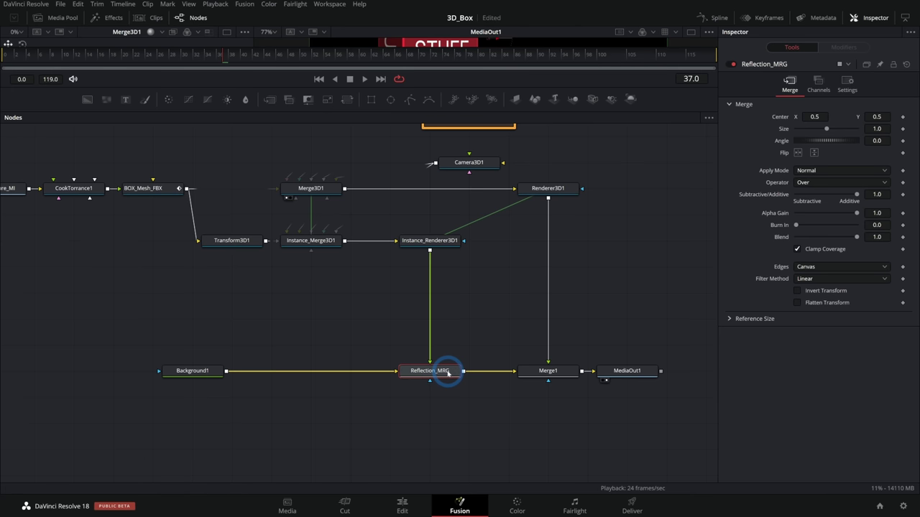
# Step: Rename the Merge1 node, which composites the main box render, as BOX_MRG
pyautogui.click(546, 374)
pyautogui.press('F2')
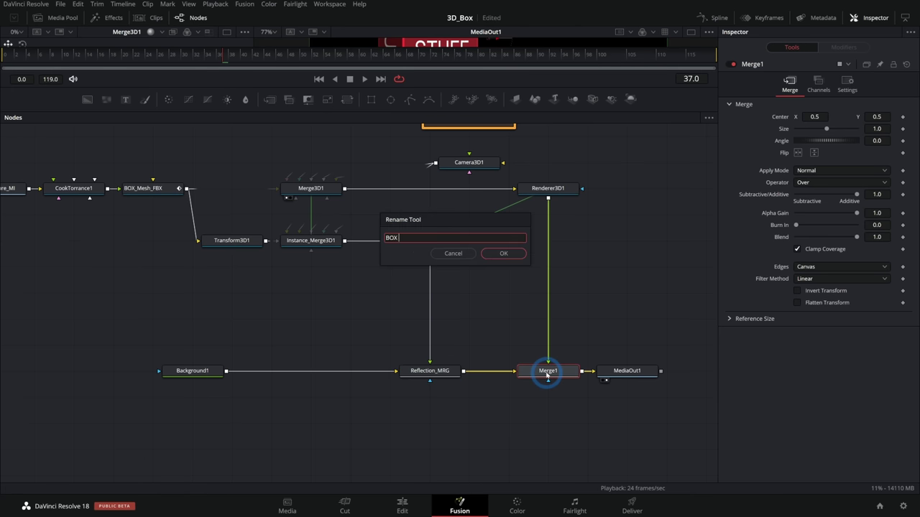
pyautogui.write('BOX_MRG')
pyautogui.press('Return')
# Step: Insert a Blur node between Instance_Renderer3D1 and Reflection_MRG and raise its blur size slightly
pyautogui.moveTo(608, 86); pyautogui.dragTo(607, 156)
pyautogui.click(437, 335)
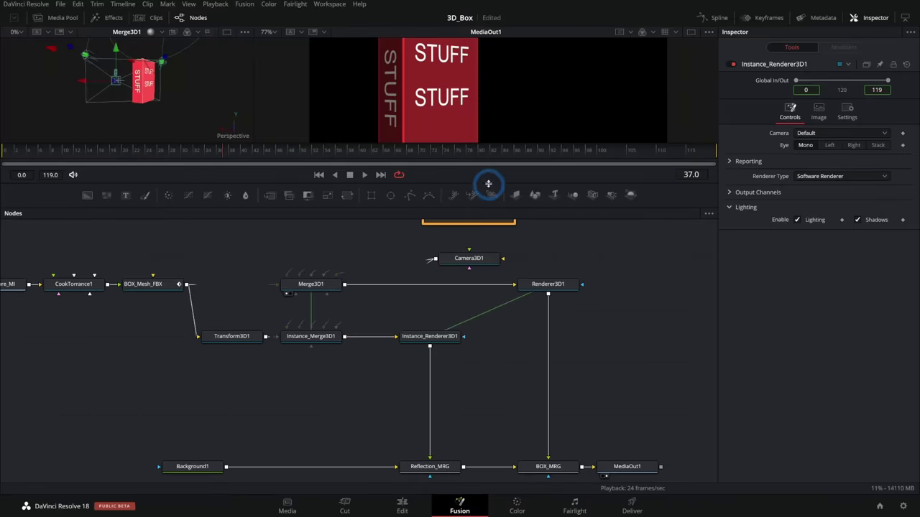
pyautogui.moveTo(487, 184); pyautogui.dragTo(445, 280)
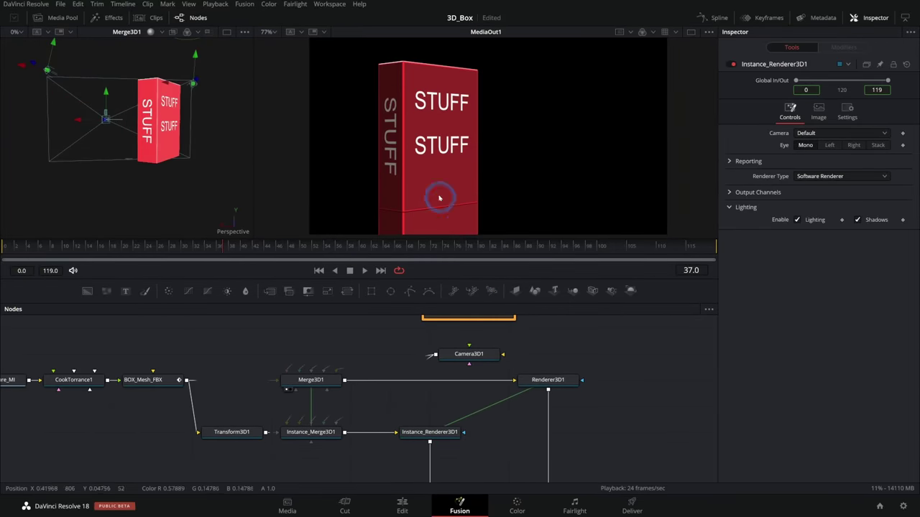
pyautogui.moveTo(382, 351); pyautogui.dragTo(372, 311)
pyautogui.moveTo(479, 417); pyautogui.dragTo(459, 372)
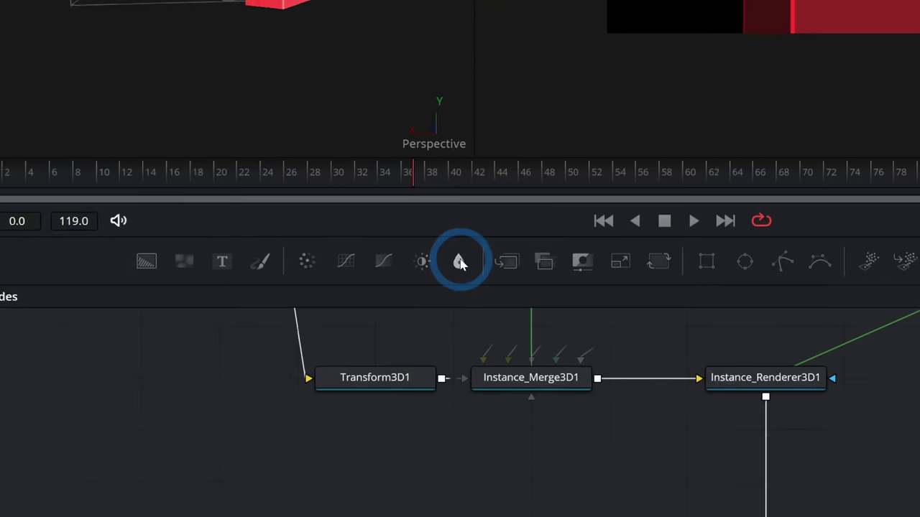
pyautogui.moveTo(246, 292); pyautogui.dragTo(390, 416)
pyautogui.moveTo(463, 317); pyautogui.dragTo(474, 337)
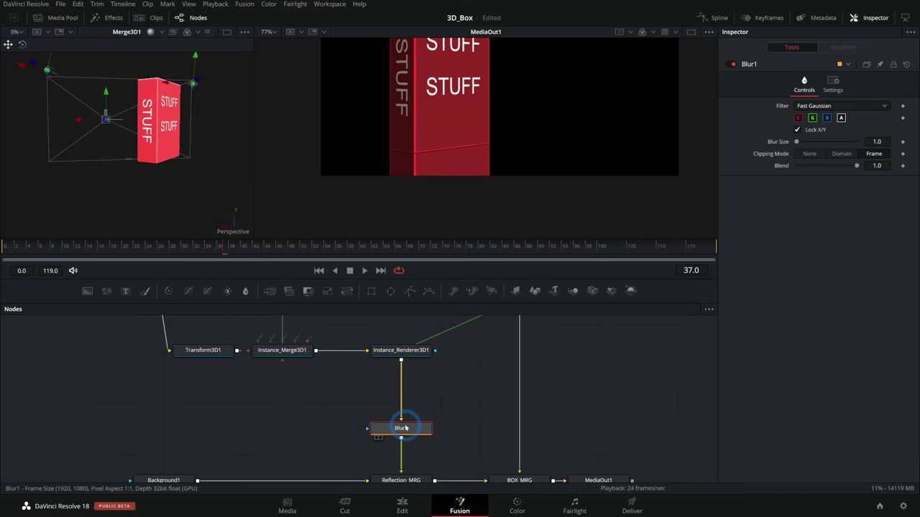
pyautogui.moveTo(796, 141)
pyautogui.mouseDown()
pyautogui.moveTo(809, 143)
pyautogui.moveTo(801, 148)
pyautogui.mouseUp()
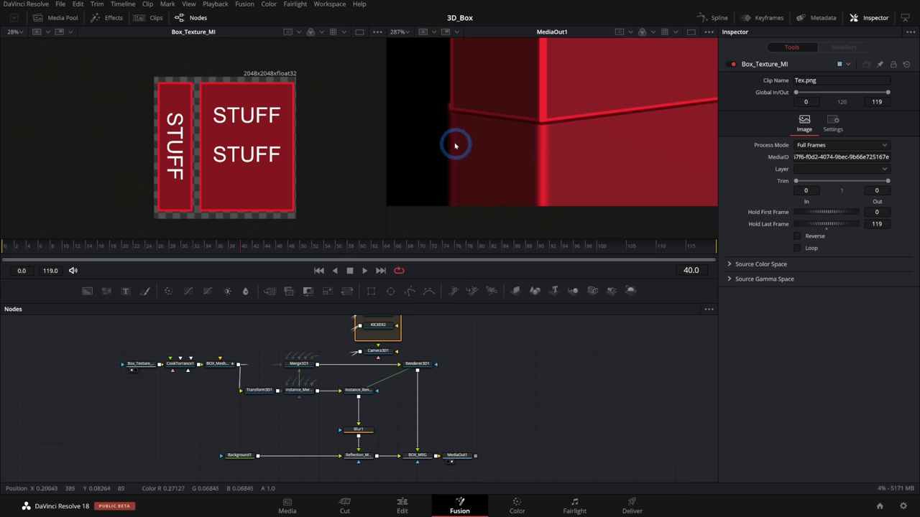
# Step: Add a Rectangle mask below Reflection_MRG and connect it to that merge's effect mask input
pyautogui.scroll(-5, 575, 159)
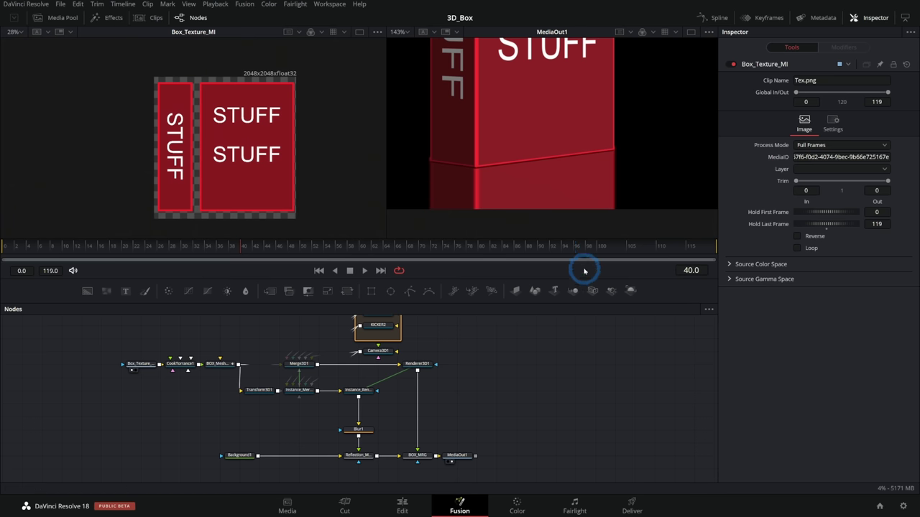
pyautogui.moveTo(512, 413); pyautogui.dragTo(518, 355)
pyautogui.moveTo(371, 291); pyautogui.dragTo(365, 433)
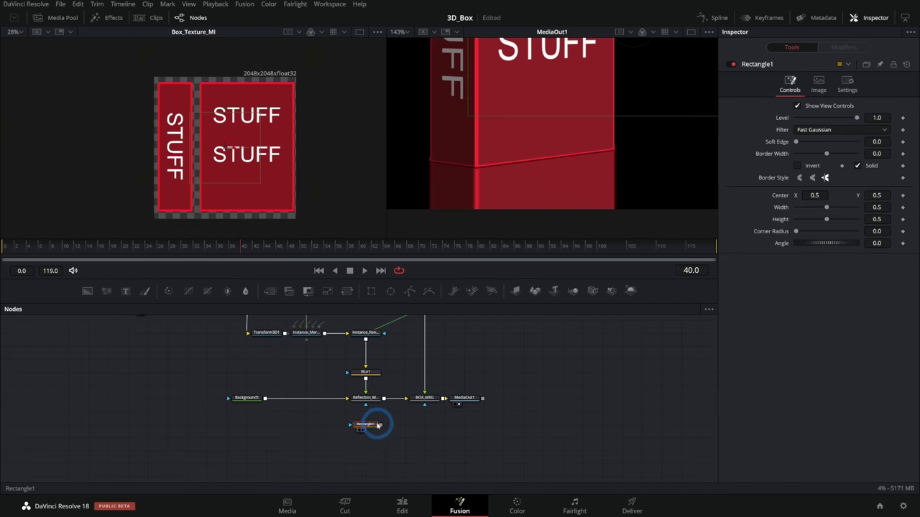
pyautogui.scroll(5, 375, 427)
pyautogui.moveTo(386, 425); pyautogui.dragTo(347, 361)
# Step: Widen the Rectangle1 mask to about 1.6 and lower its center Y to about 0.31
pyautogui.click(553, 193)
pyautogui.scroll(-5, 525, 166)
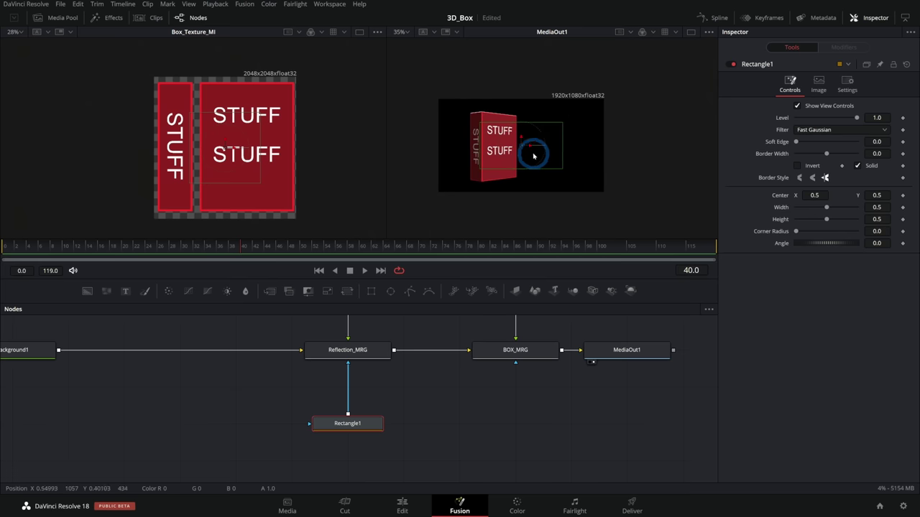
pyautogui.moveTo(562, 138); pyautogui.dragTo(653, 138)
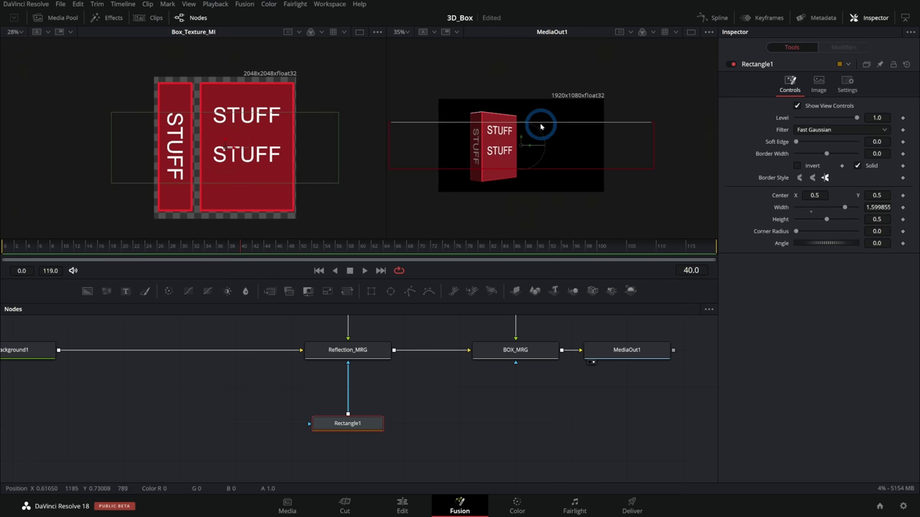
pyautogui.moveTo(522, 139); pyautogui.dragTo(522, 157)
pyautogui.scroll(5, 489, 192)
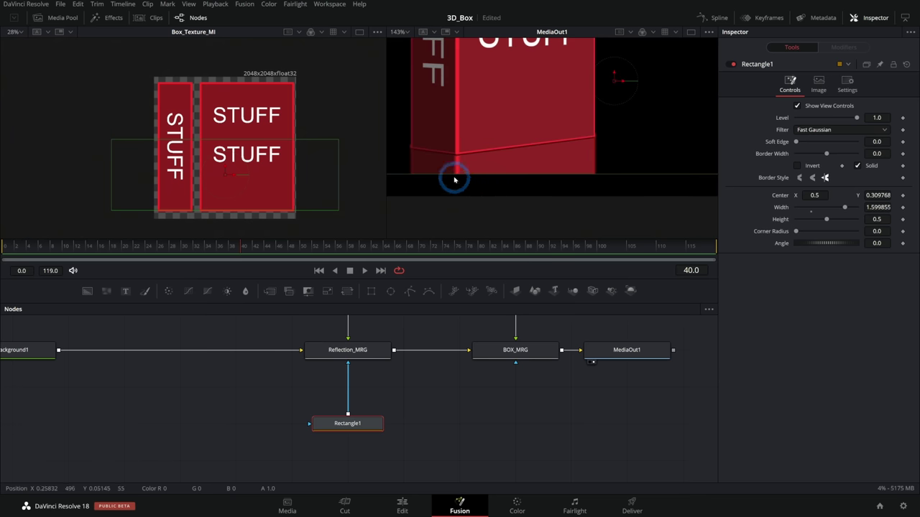
# Step: Set Rectangle1's soft edge to about 0.055 and raise its center Y to about 0.33 to fade the reflection
pyautogui.click(783, 171)
pyautogui.moveTo(795, 143); pyautogui.dragTo(804, 143)
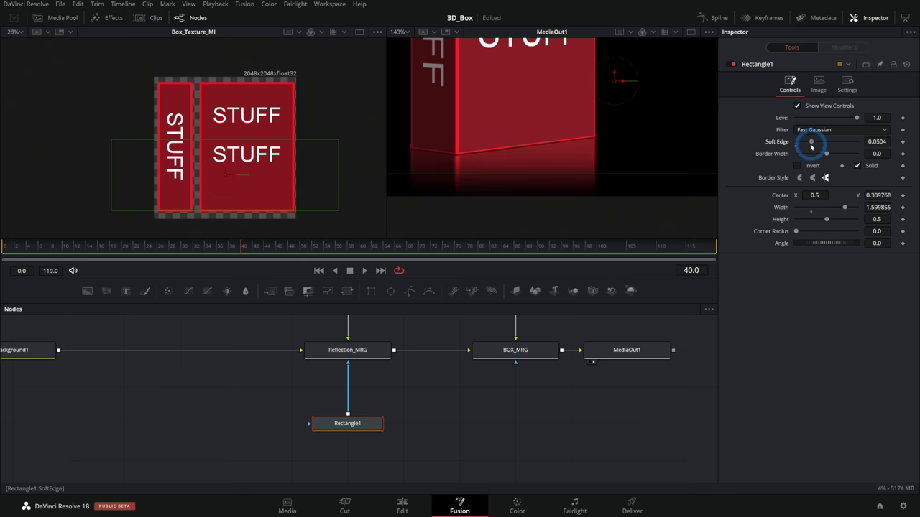
pyautogui.scroll(-4, 585, 148)
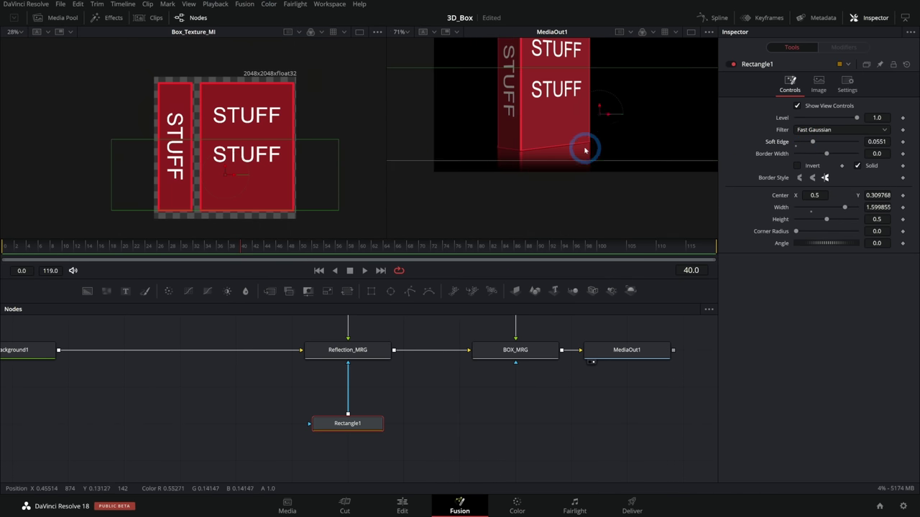
pyautogui.moveTo(592, 124)
pyautogui.mouseDown()
pyautogui.moveTo(596, 131)
pyautogui.moveTo(598, 120)
pyautogui.mouseUp()
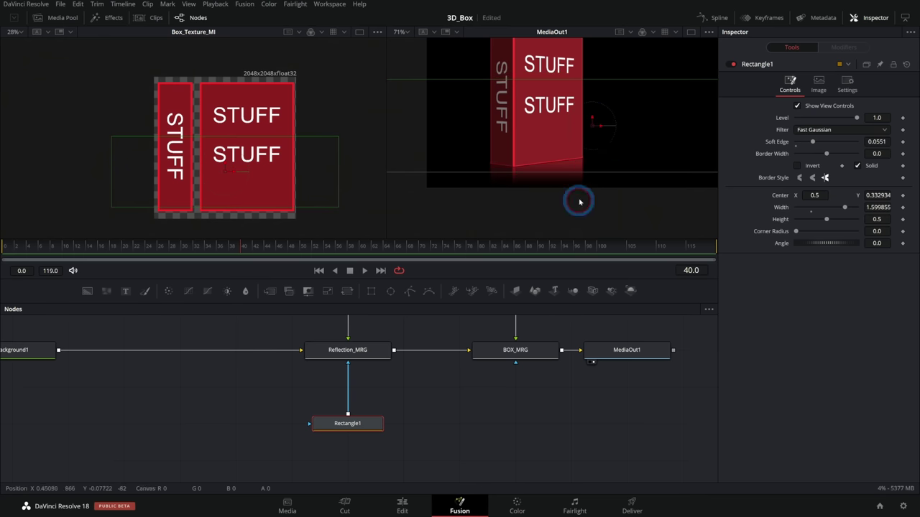
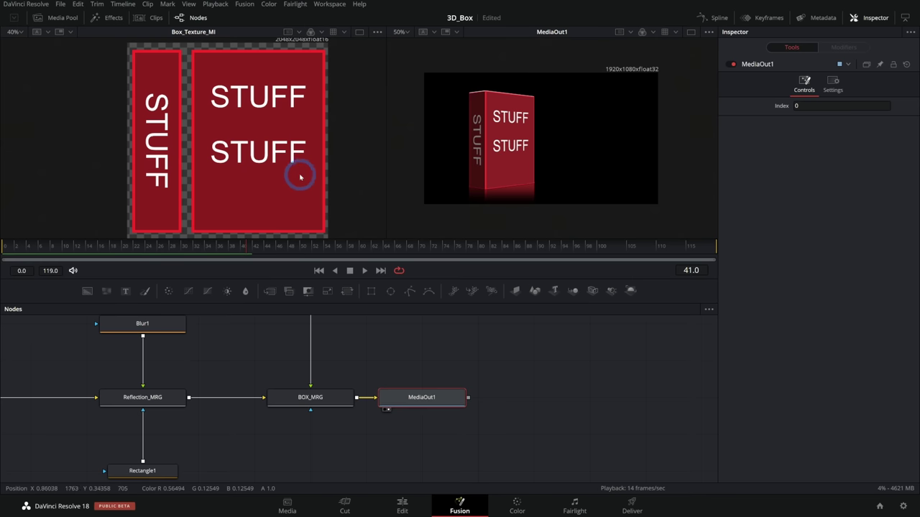
# Step: Merge a new Background node over Box_Texture_MI at a size of about 2.06, and show the merge in the first viewer
pyautogui.moveTo(286, 363); pyautogui.dragTo(151, 394)
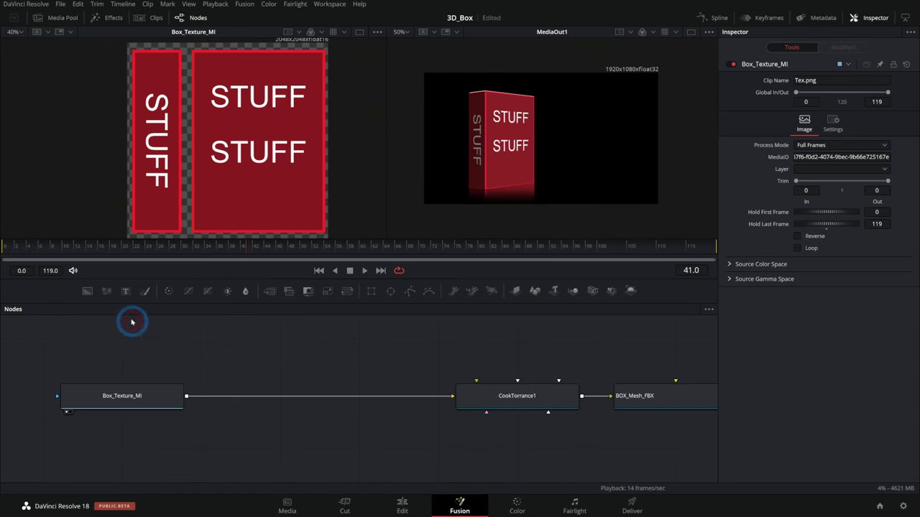
pyautogui.moveTo(87, 293); pyautogui.dragTo(186, 398)
pyautogui.moveTo(312, 398); pyautogui.dragTo(297, 251)
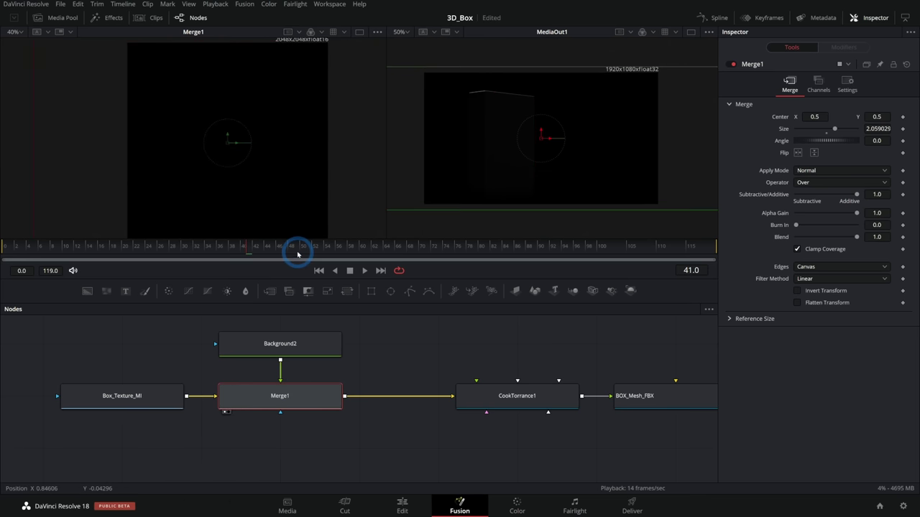
# Step: Set Background2's solid color to magenta
pyautogui.click(308, 345)
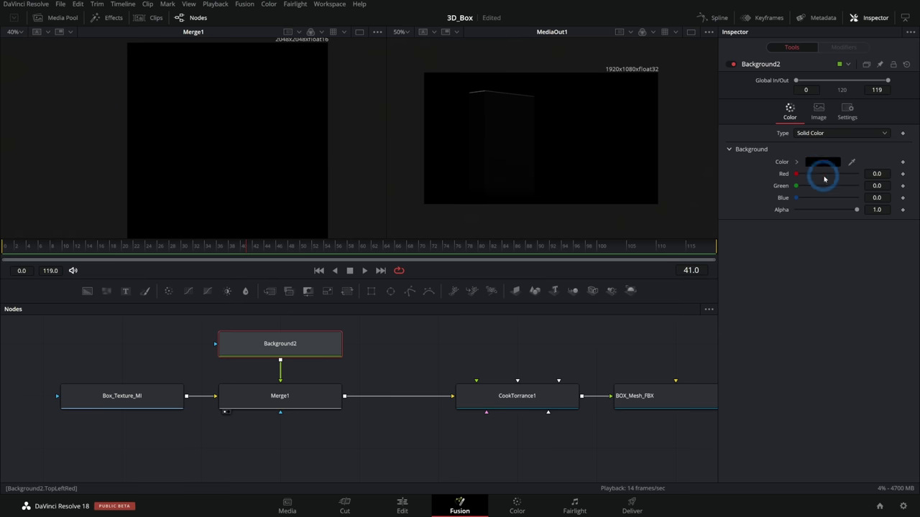
pyautogui.click(823, 168)
pyautogui.click(501, 203)
pyautogui.moveTo(501, 205); pyautogui.dragTo(464, 202)
pyautogui.click(573, 211)
pyautogui.click(462, 201)
pyautogui.click(556, 342)
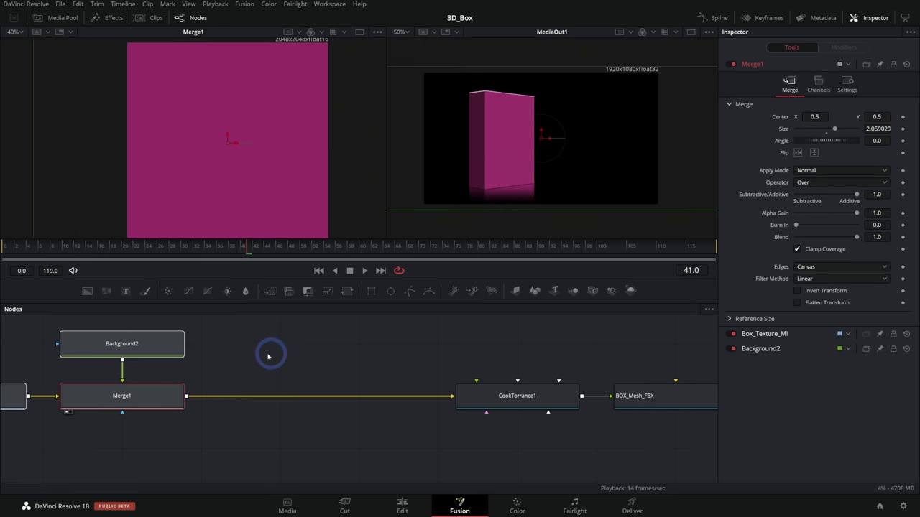
# Step: Add a Text node and merge it over Merge1's output, ahead of CookTorrance1
pyautogui.click(268, 357)
pyautogui.moveTo(125, 291); pyautogui.dragTo(281, 353)
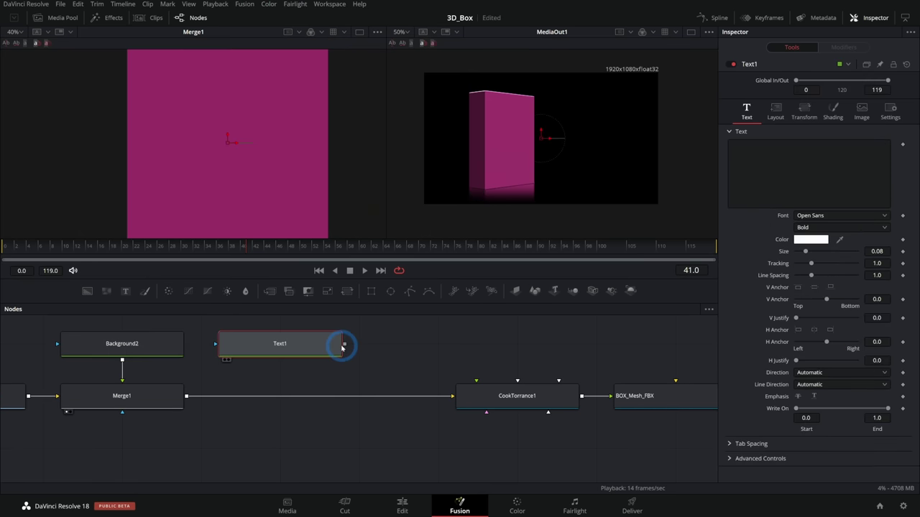
pyautogui.moveTo(345, 346); pyautogui.dragTo(187, 396)
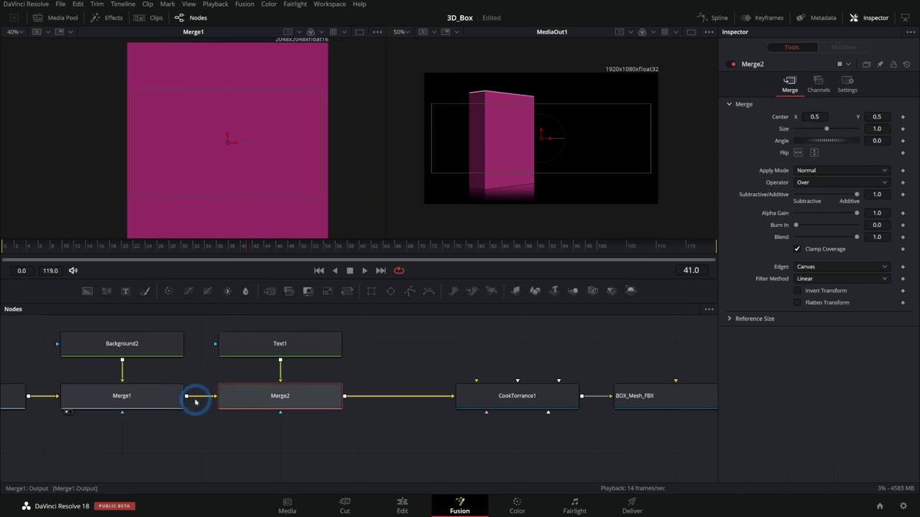
# Step: Enter SOME BOX on two lines in Text1, size it to about 0.24, and position it on the box's front face
pyautogui.click(294, 349)
pyautogui.click(777, 170)
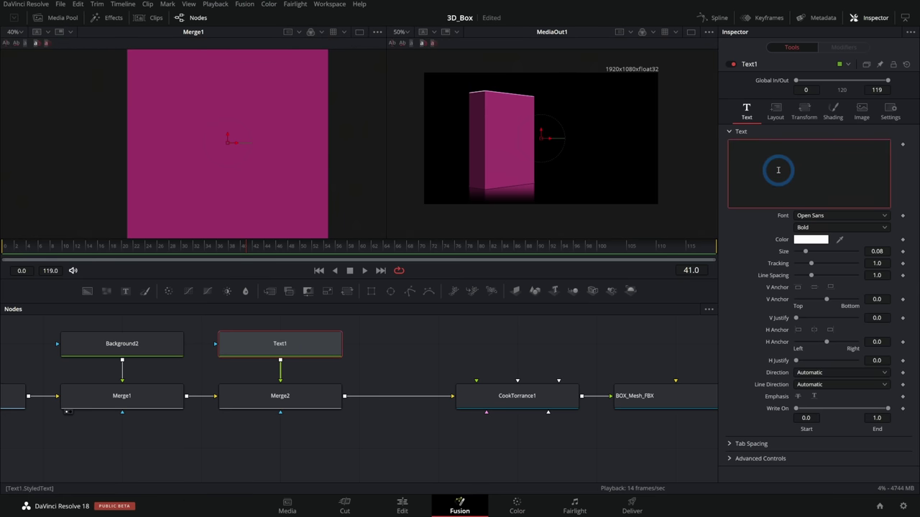
pyautogui.write('so')
pyautogui.write('ME BO')
pyautogui.write('X')
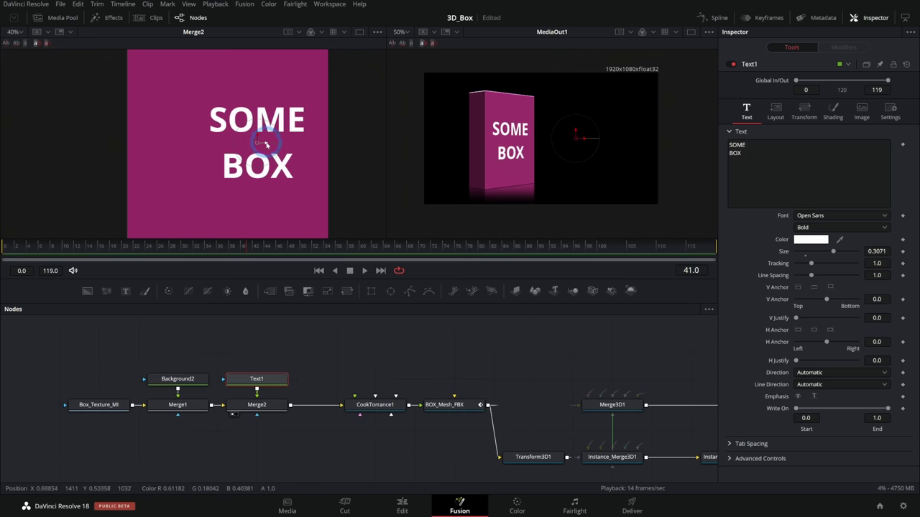
pyautogui.moveTo(265, 144)
pyautogui.mouseDown()
pyautogui.moveTo(250, 145)
pyautogui.moveTo(264, 146)
pyautogui.mouseUp()
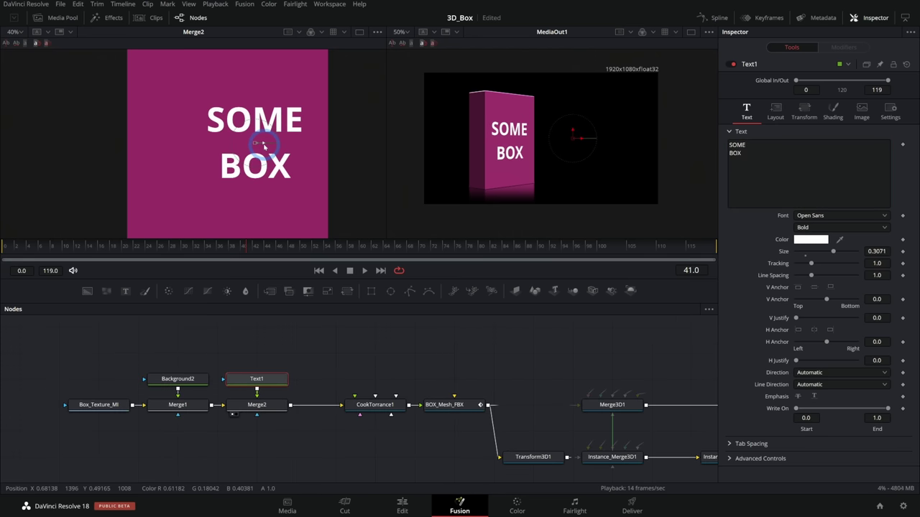
pyautogui.moveTo(832, 252); pyautogui.dragTo(824, 252)
pyautogui.scroll(1, 553, 150)
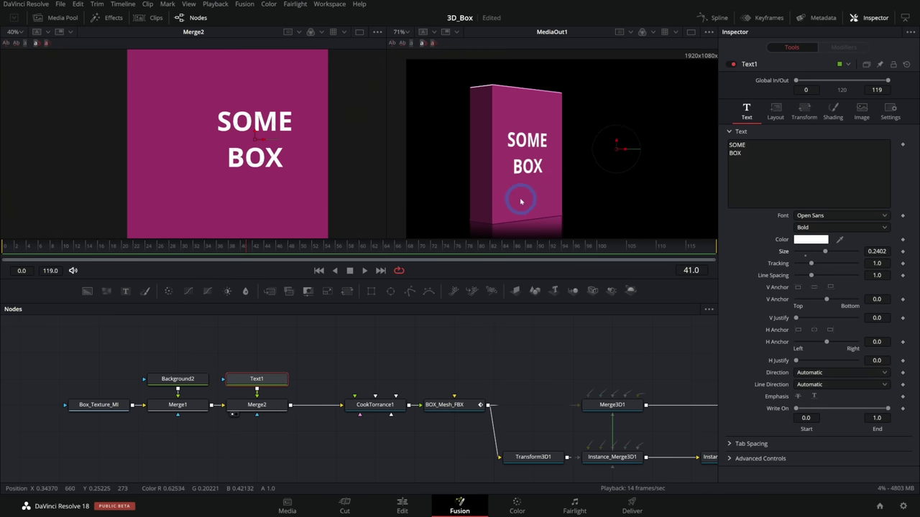
# Step: Bring Dog_Treats.png from the media pool into the node graph and show it in the first viewer
pyautogui.click(376, 410)
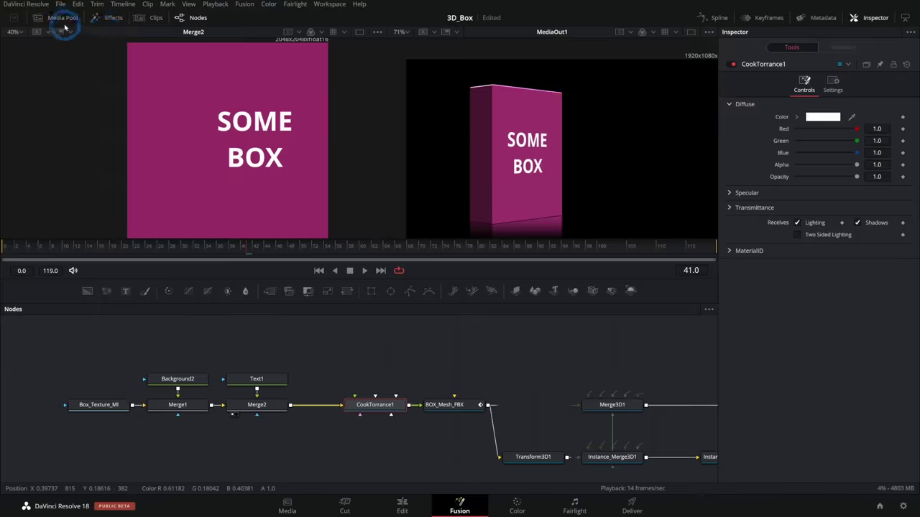
pyautogui.click(63, 20)
pyautogui.moveTo(137, 56); pyautogui.dragTo(309, 337)
pyautogui.press('1')
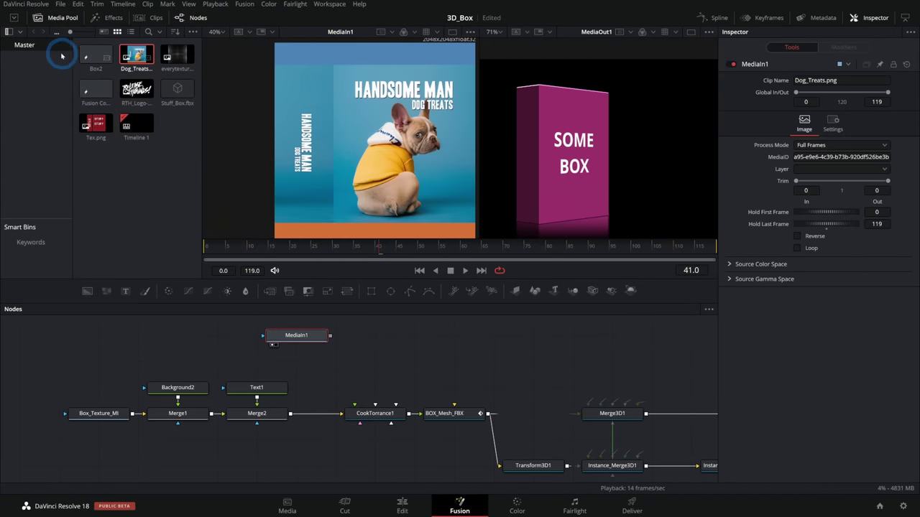
pyautogui.click(44, 17)
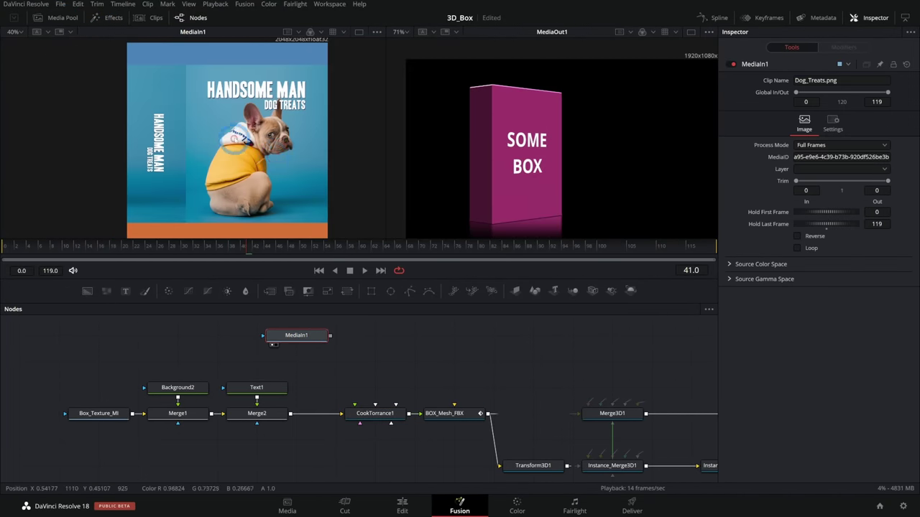
# Step: Move the old texture, background and text nodes aside and feed MediaIn1 into CookTorrance1 in their place
pyautogui.moveTo(311, 358); pyautogui.dragTo(122, 422)
pyautogui.moveTo(267, 415); pyautogui.dragTo(191, 395)
pyautogui.click(308, 408)
pyautogui.moveTo(294, 339); pyautogui.dragTo(367, 411)
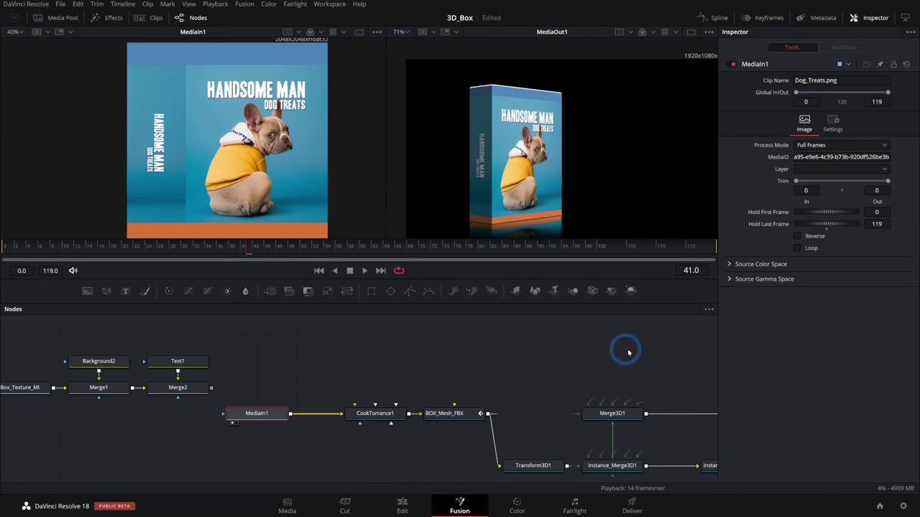
# Step: Change Background1's solid color to teal with red about 0.098, green about 0.427 and blue about 0.525
pyautogui.moveTo(615, 359); pyautogui.dragTo(402, 336)
pyautogui.moveTo(690, 363); pyautogui.dragTo(493, 266)
pyautogui.hscroll(-6, 431, 409)
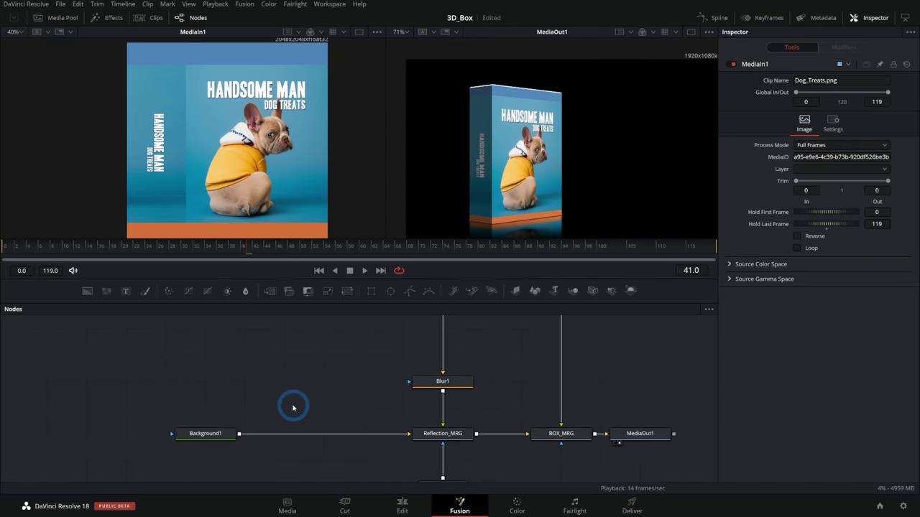
pyautogui.click(277, 404)
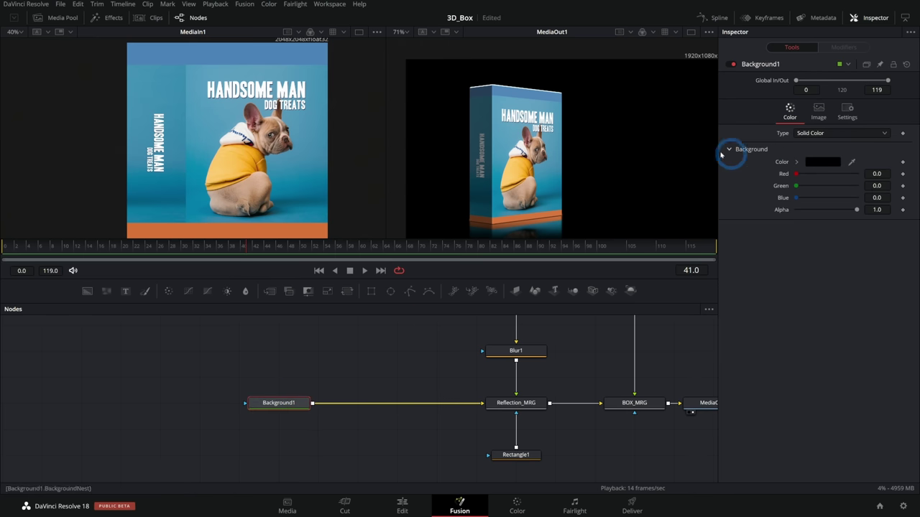
pyautogui.click(824, 167)
pyautogui.click(503, 189)
pyautogui.moveTo(571, 204); pyautogui.dragTo(571, 207)
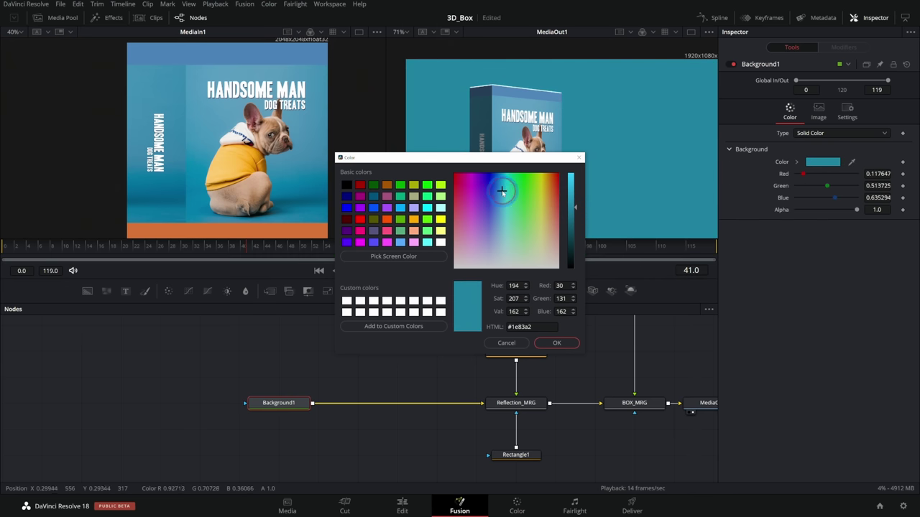
pyautogui.click(574, 217)
pyautogui.click(560, 342)
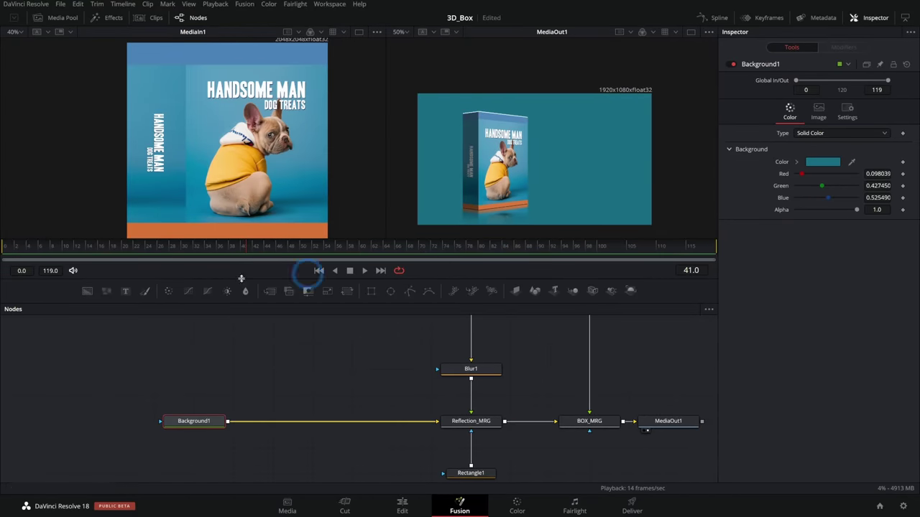
# Step: Merge a new black Background node over Background1, lower it to a Center Y of about -0.229, and set its Blend to 0.118
pyautogui.moveTo(95, 296); pyautogui.dragTo(217, 436)
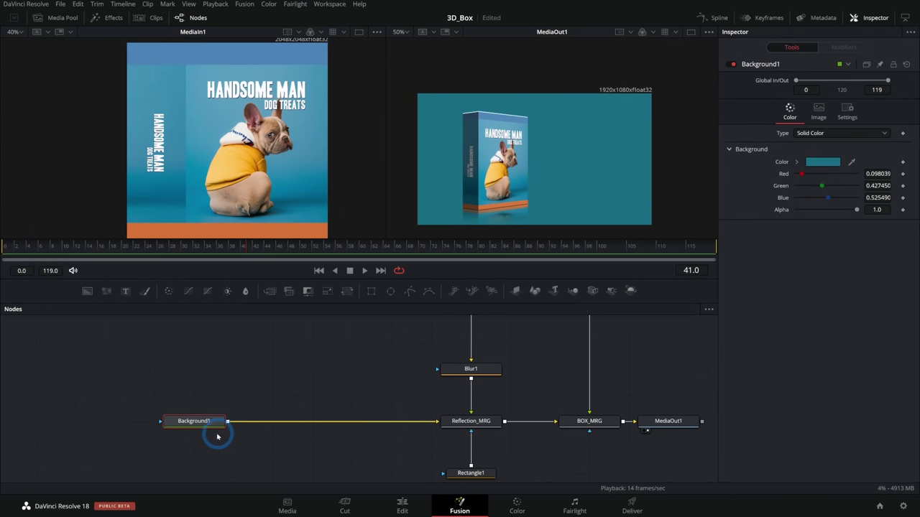
pyautogui.moveTo(88, 291); pyautogui.dragTo(230, 421)
pyautogui.click(532, 133)
pyautogui.moveTo(532, 154); pyautogui.dragTo(532, 244)
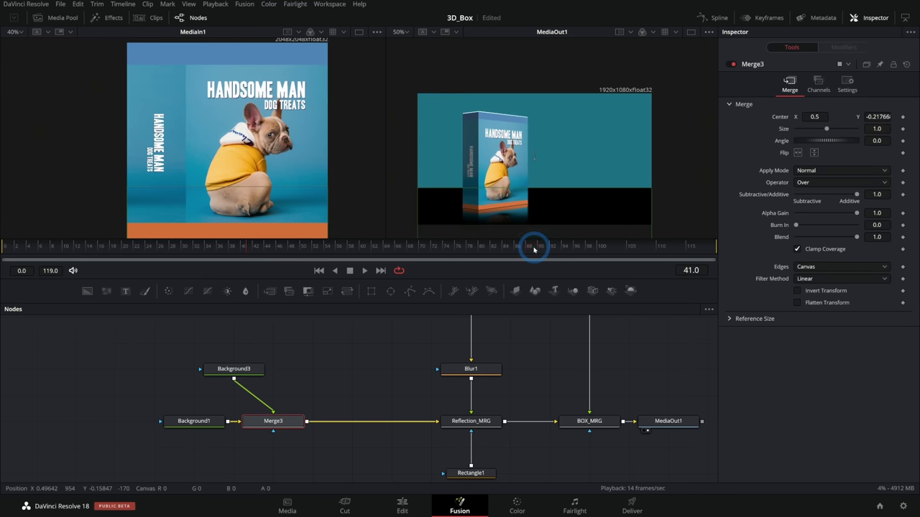
pyautogui.moveTo(856, 237); pyautogui.dragTo(771, 244)
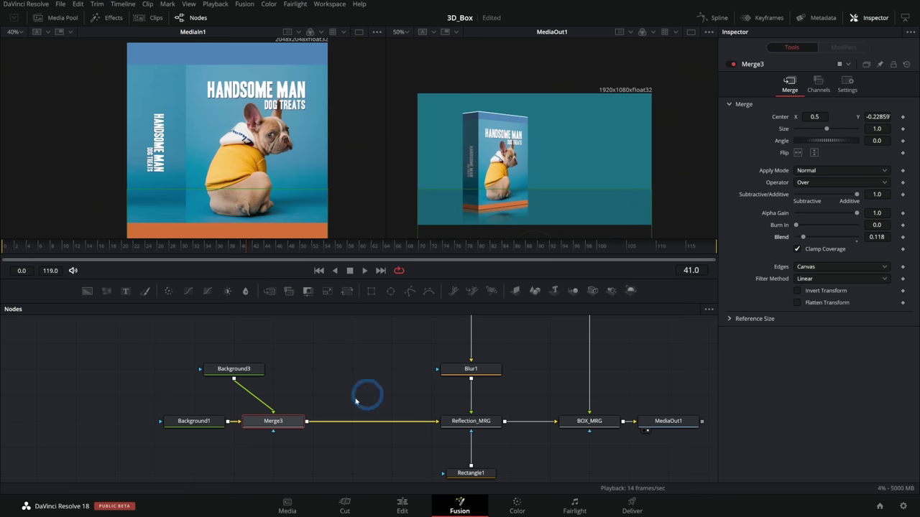
pyautogui.click(470, 421)
pyautogui.click(536, 202)
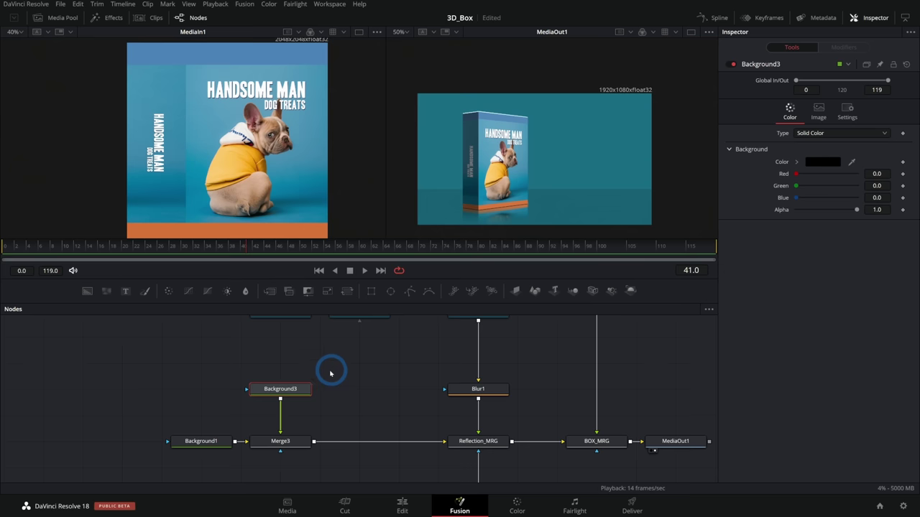
# Step: Add an Underlay around the Background1, Background3 and Merge3 nodes
pyautogui.moveTo(328, 312); pyautogui.dragTo(153, 462)
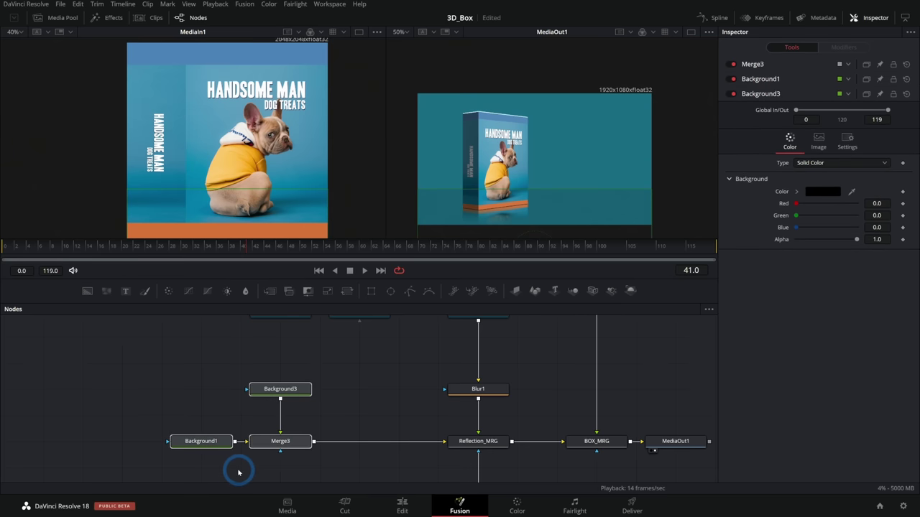
pyautogui.hotkey('shift', 'space')
pyautogui.write('underlay')
pyautogui.press('Return')
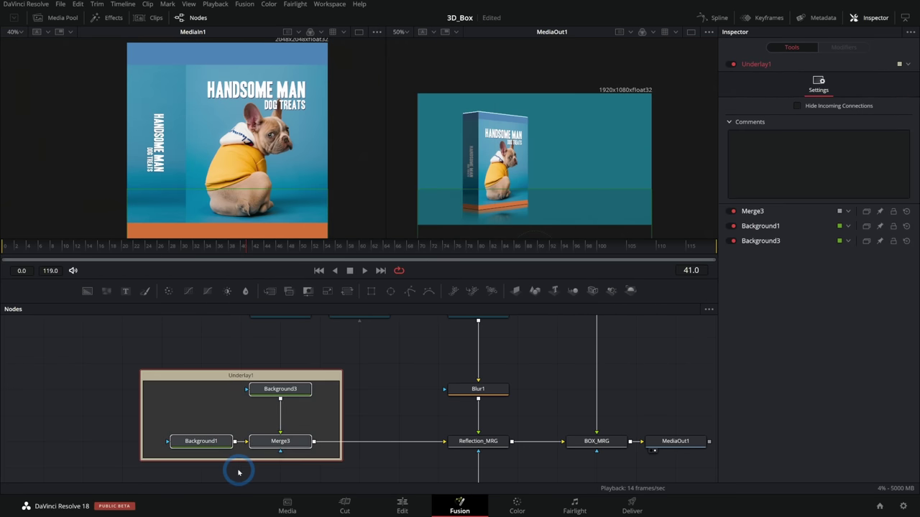
# Step: Rename the underlay around the background nodes to BG and color it teal
pyautogui.click(325, 379)
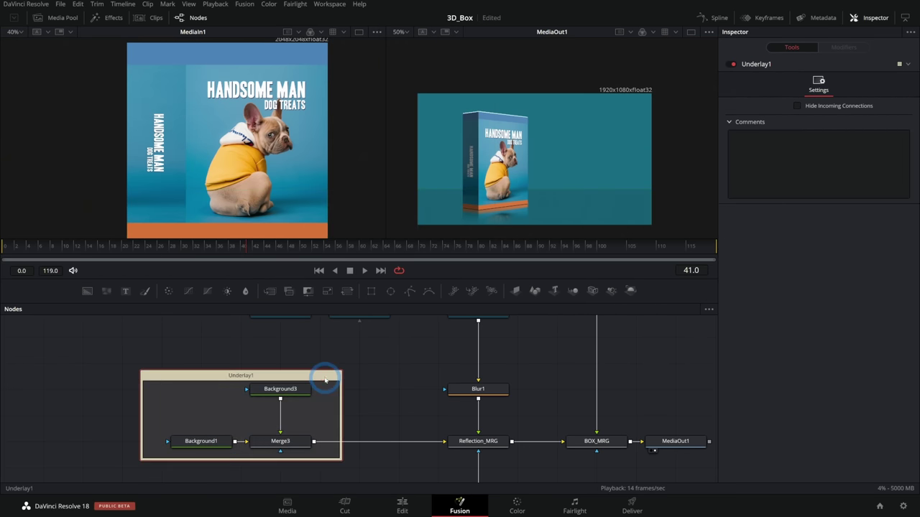
pyautogui.press('F2')
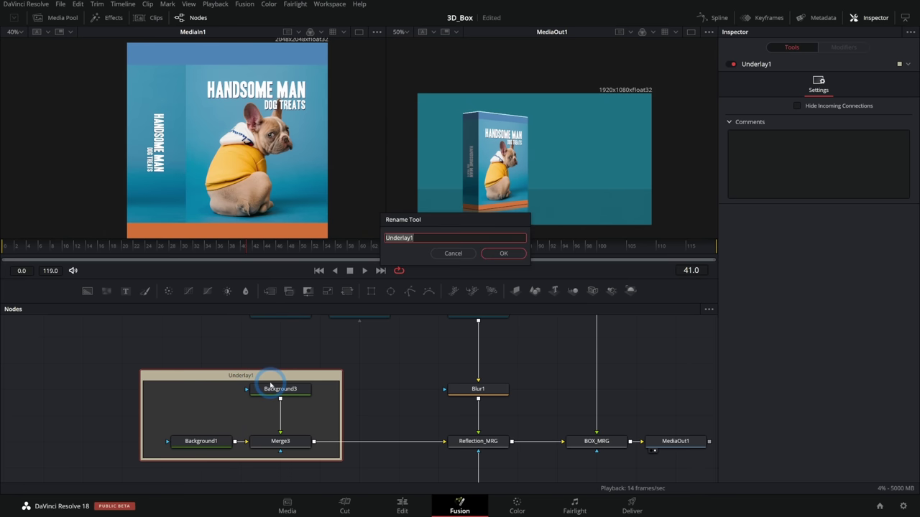
pyautogui.write('BG')
pyautogui.press('Return')
pyautogui.rightClick(301, 375)
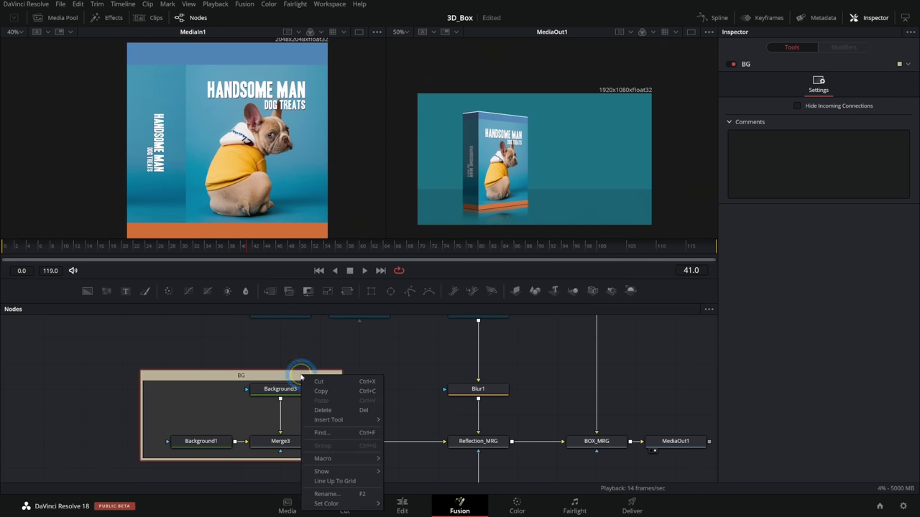
pyautogui.moveTo(354, 503)
pyautogui.click(413, 424)
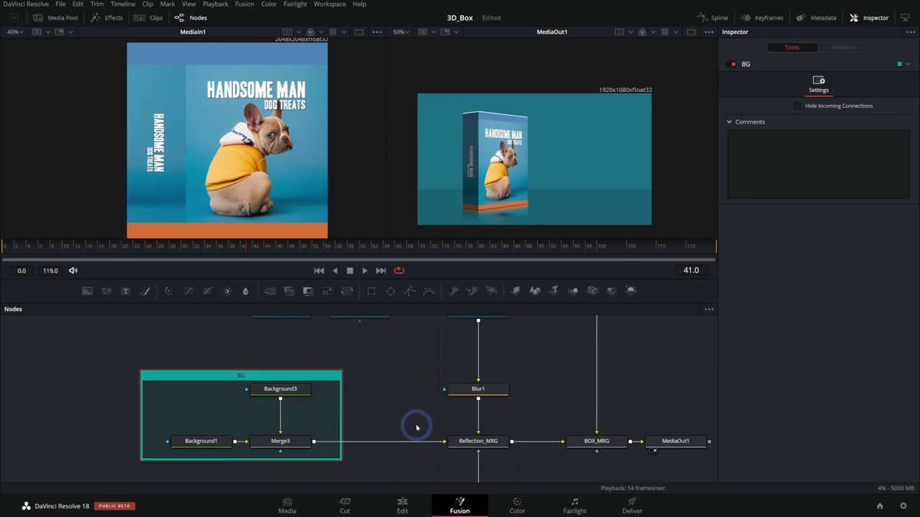
# Step: Move MediaIn1 beneath the old texture nodes and add an Underlay around all the artwork nodes
pyautogui.scroll(-5, 384, 368)
pyautogui.moveTo(259, 355); pyautogui.dragTo(350, 407)
pyautogui.scroll(6, 275, 359)
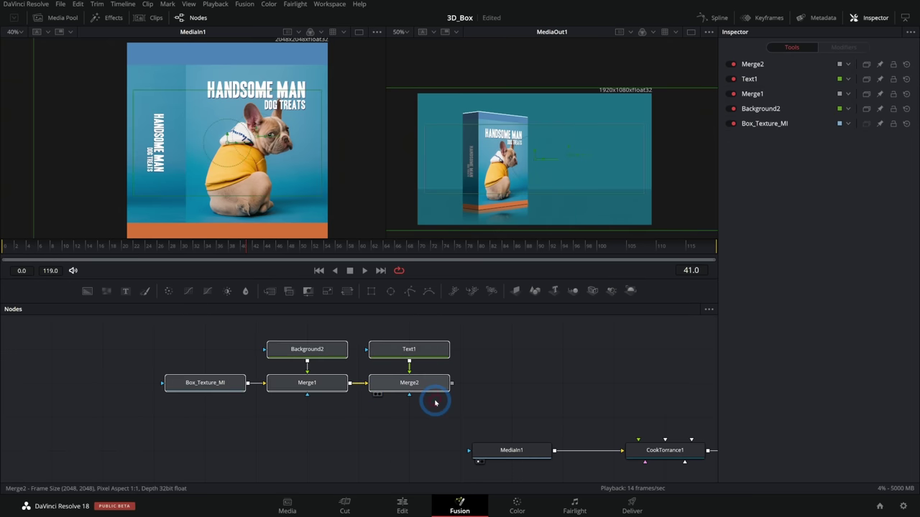
pyautogui.moveTo(503, 448); pyautogui.dragTo(403, 457)
pyautogui.moveTo(168, 316); pyautogui.dragTo(464, 465)
pyautogui.hotkey('shift', 'space')
pyautogui.press('Return')
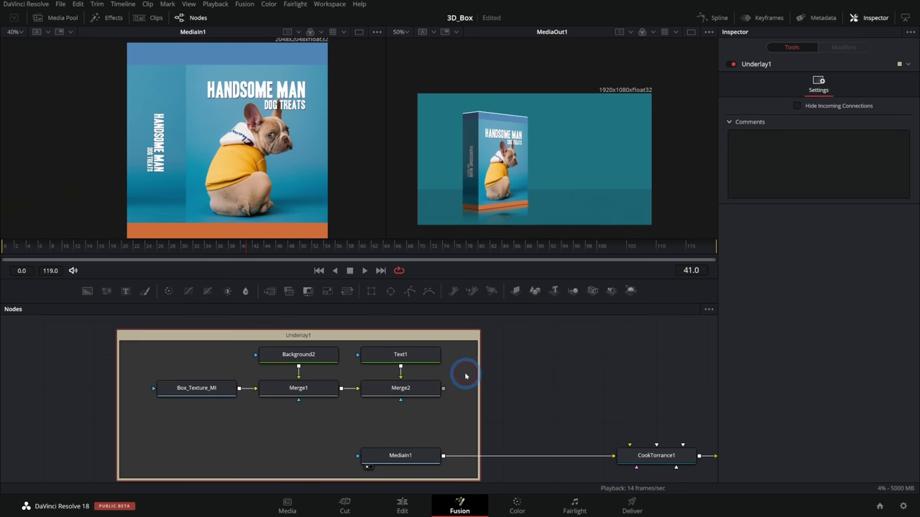
# Step: Rename the artwork nodes' underlay to BoxArt and color it purple
pyautogui.press('F2')
pyautogui.write('BoxArt')
pyautogui.press('Return')
pyautogui.rightClick(460, 337)
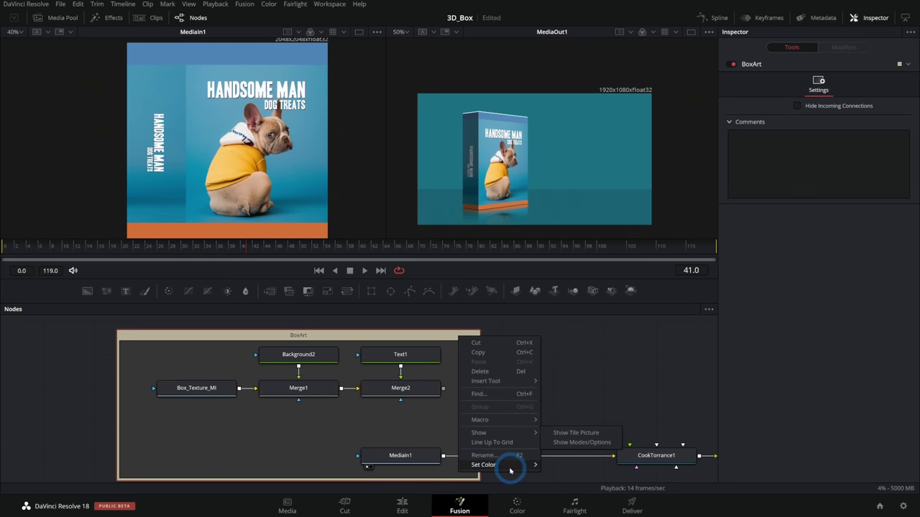
pyautogui.moveTo(512, 468)
pyautogui.click(580, 462)
# Step: Enlarge the BoxArt underlay slightly so that its frame has more room around the artwork nodes
pyautogui.scroll(-4, 559, 367)
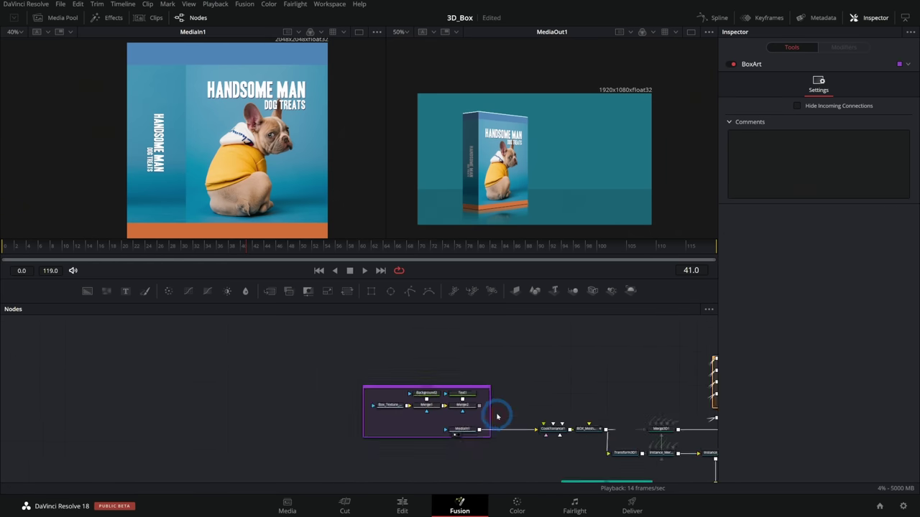
pyautogui.moveTo(495, 414); pyautogui.dragTo(319, 364)
pyautogui.moveTo(240, 410); pyautogui.dragTo(253, 418)
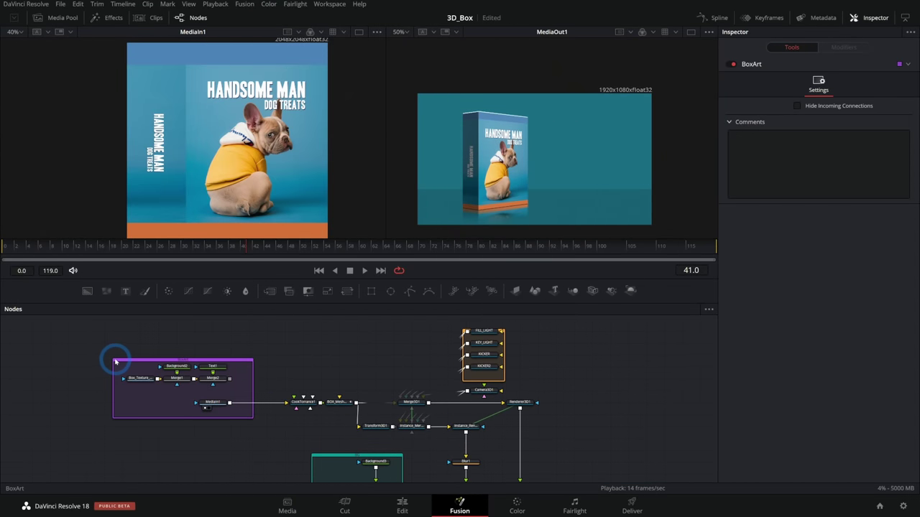
pyautogui.moveTo(111, 358); pyautogui.dragTo(110, 353)
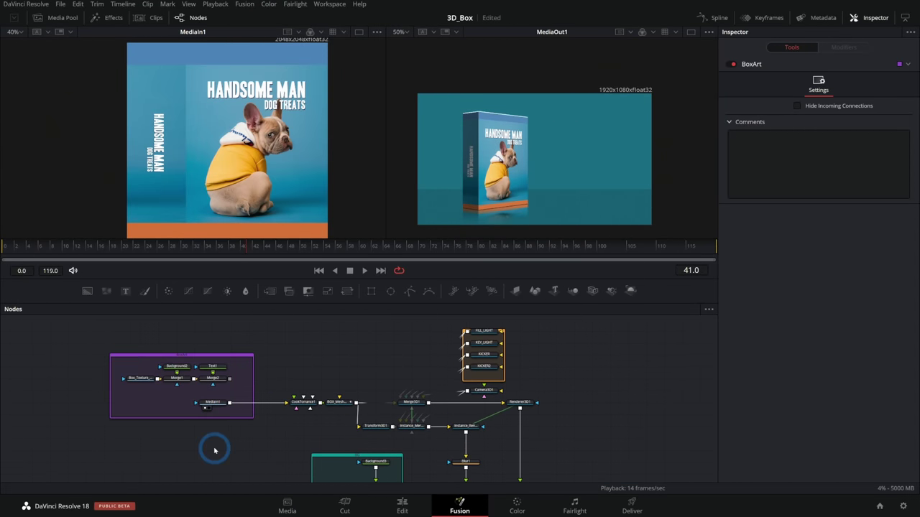
# Step: Move MediaOut1 farther from BOX_MRG and merge a new Text node over the composite between them
pyautogui.moveTo(264, 446); pyautogui.dragTo(143, 415)
pyautogui.moveTo(452, 454); pyautogui.dragTo(542, 454)
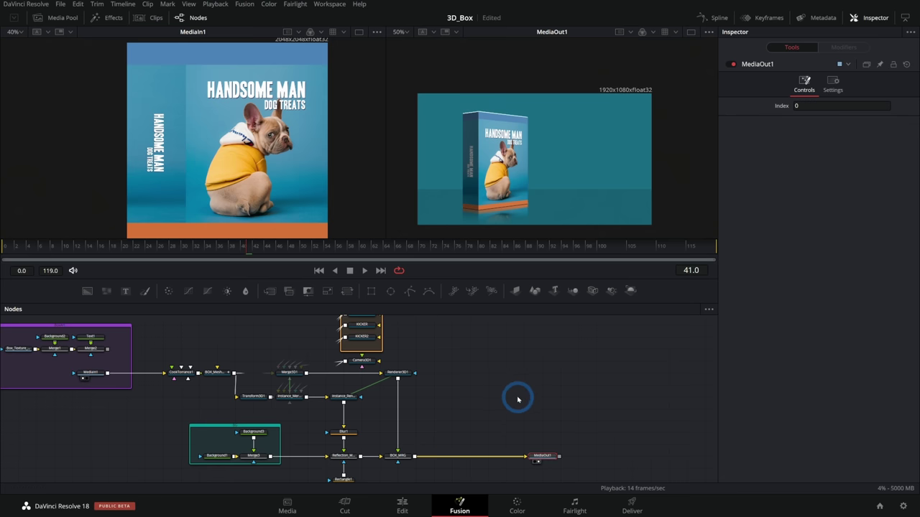
pyautogui.moveTo(517, 398); pyautogui.dragTo(427, 396)
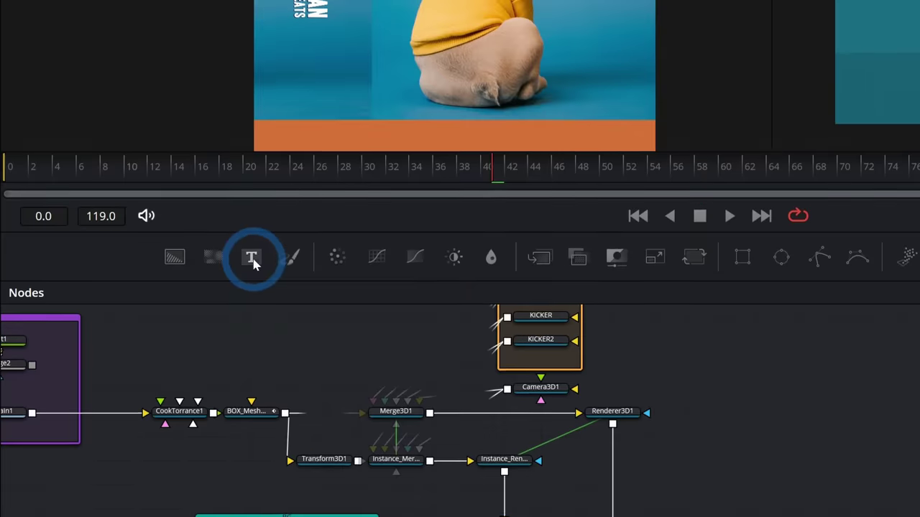
pyautogui.moveTo(127, 291); pyautogui.dragTo(467, 429)
pyautogui.moveTo(452, 340); pyautogui.dragTo(280, 316)
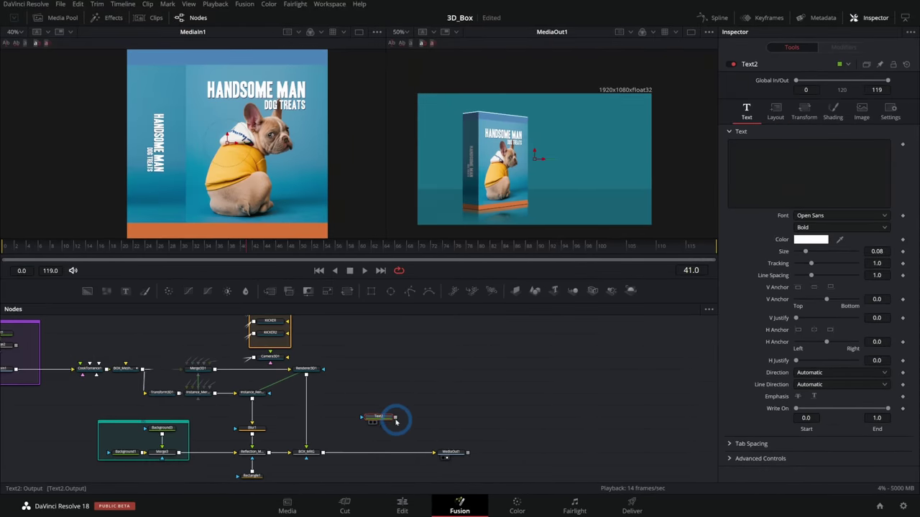
pyautogui.moveTo(395, 422); pyautogui.dragTo(381, 452)
# Step: Enter TREAT YOUR MAN on three lines in Text2, using Headline One at size 0.1457 with H Anchor -1.0, beside the box
pyautogui.click(378, 419)
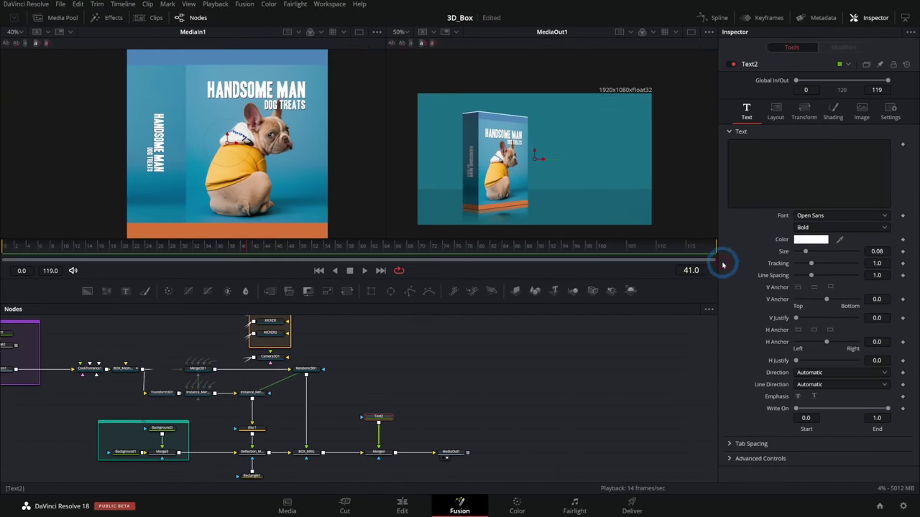
pyautogui.click(788, 168)
pyautogui.write('TREA')
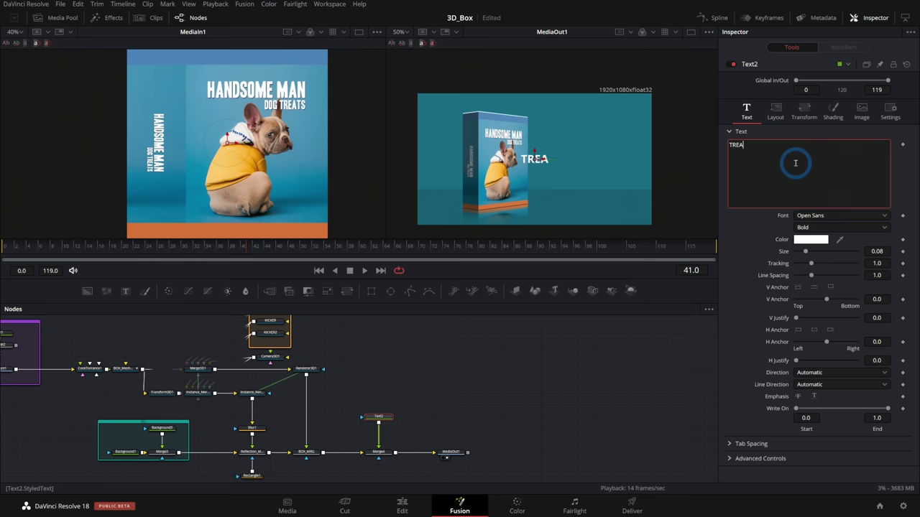
pyautogui.write('T YOUR')
pyautogui.press('Return')
pyautogui.write('MAN')
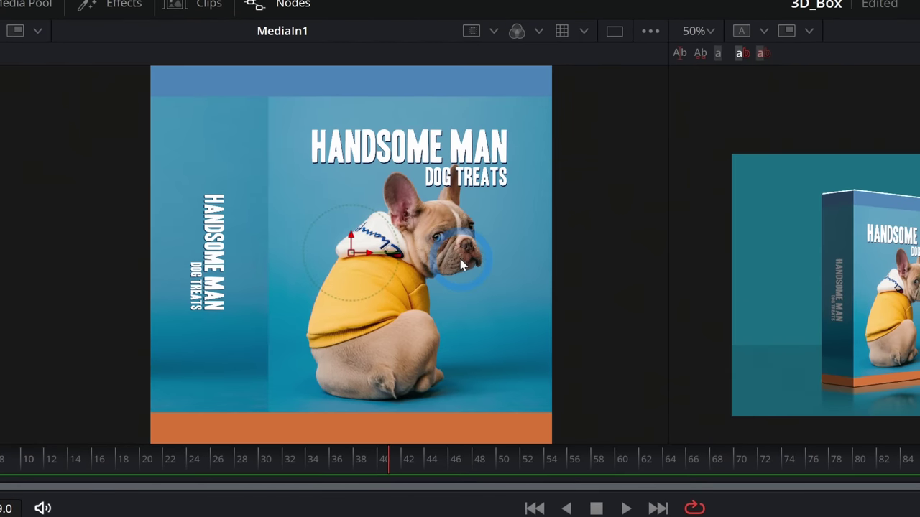
pyautogui.hotkey('ctrl', 's')
pyautogui.click(383, 417)
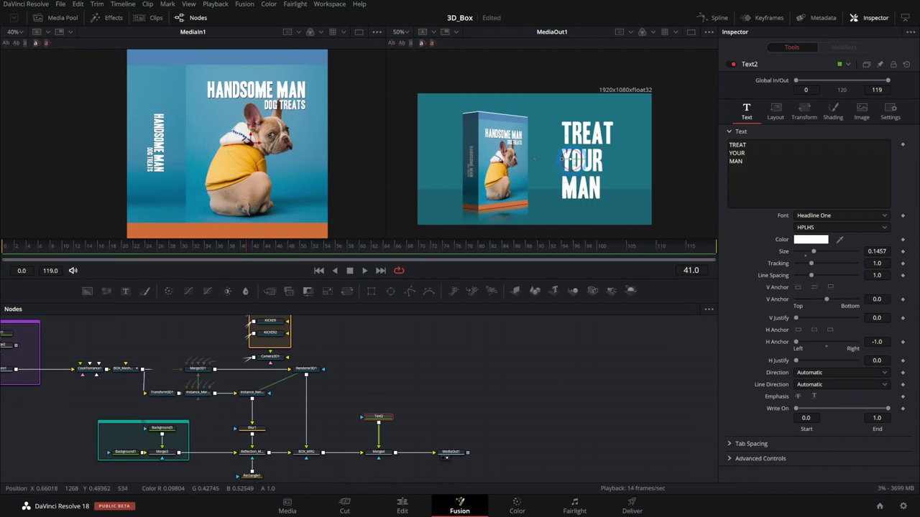
# Step: At frame 22, keyframe Text2's Write On with its End value at 0.0
pyautogui.click(89, 248)
pyautogui.moveTo(89, 248); pyautogui.dragTo(136, 252)
pyautogui.click(622, 181)
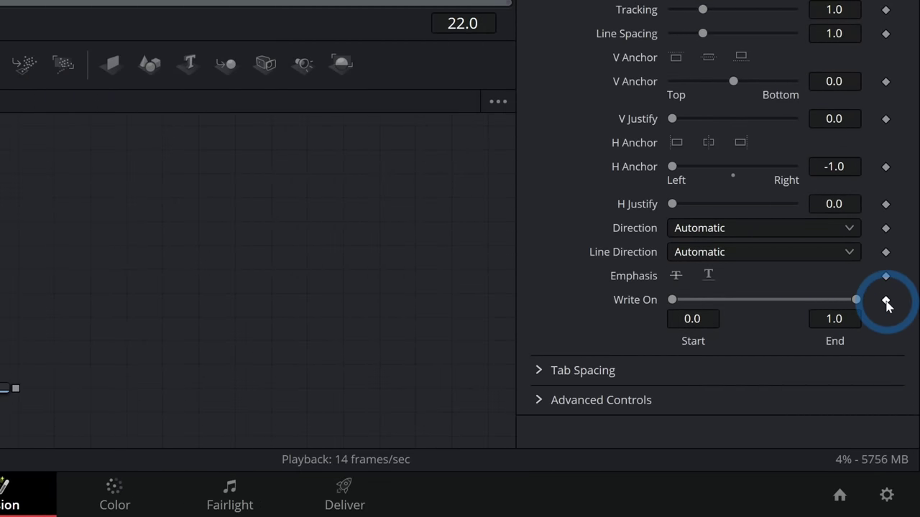
pyautogui.click(886, 305)
pyautogui.moveTo(856, 300); pyautogui.dragTo(636, 314)
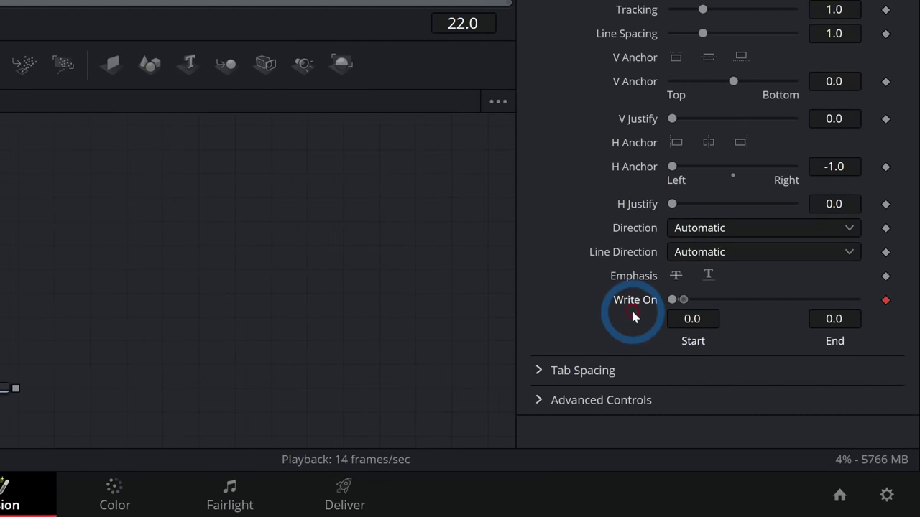
# Step: At frame 34, keyframe Text2's Write On with its End value at 1.0
pyautogui.moveTo(164, 251); pyautogui.dragTo(184, 255)
pyautogui.click(731, 431)
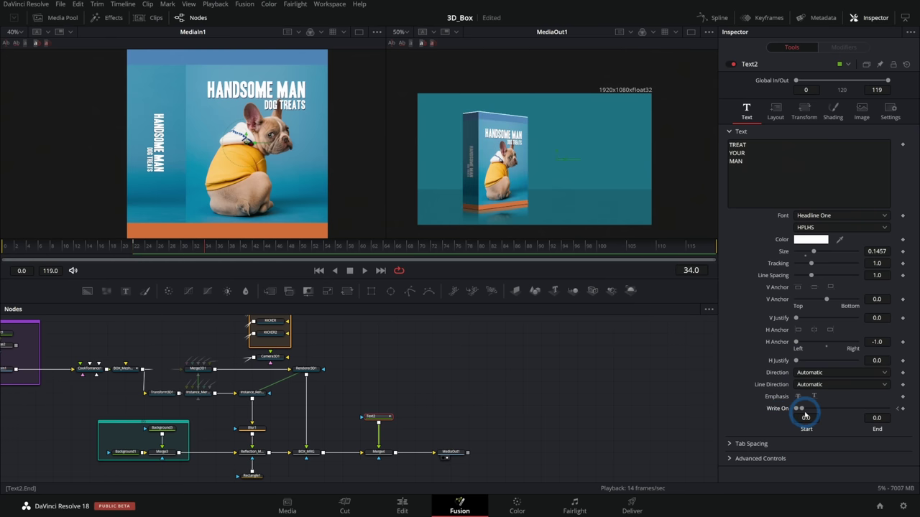
pyautogui.moveTo(802, 409); pyautogui.dragTo(911, 411)
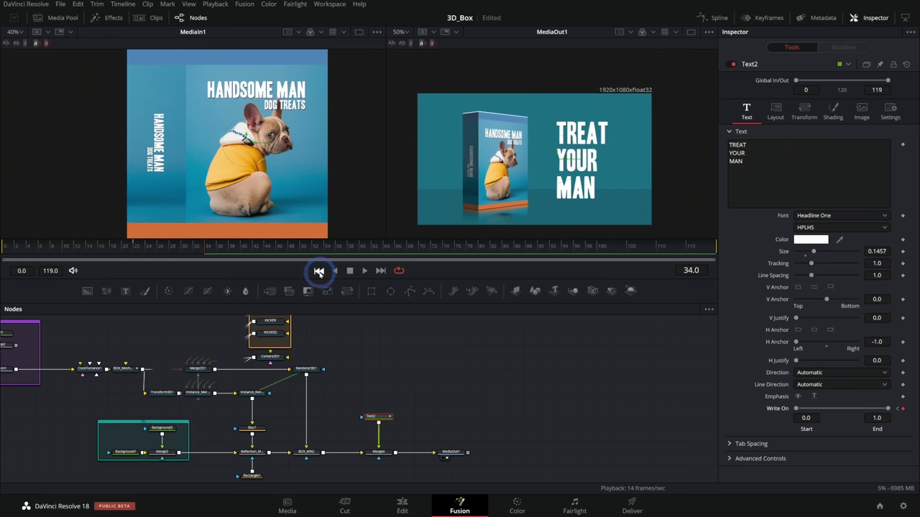
# Step: Play the animation from the start to check the text write-on, and inspect the rendered box up close
pyautogui.click(318, 271)
pyautogui.click(364, 271)
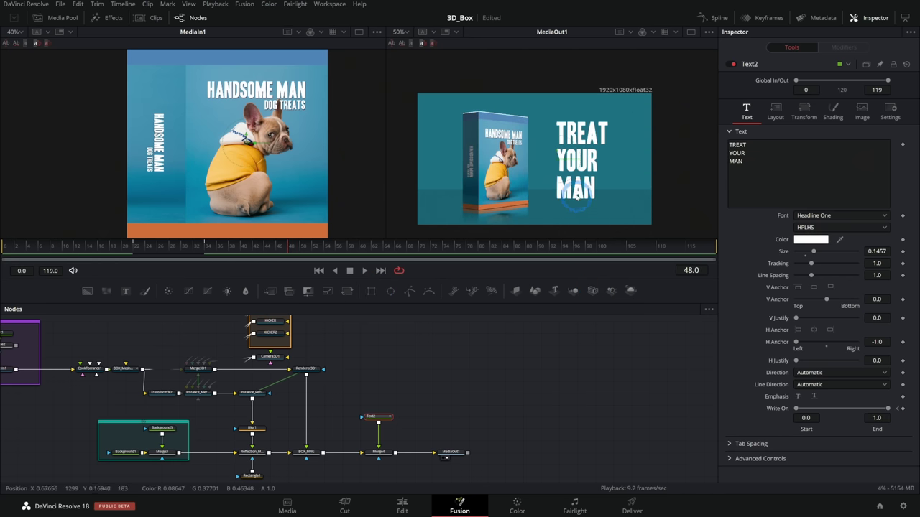
pyautogui.scroll(5, 515, 184)
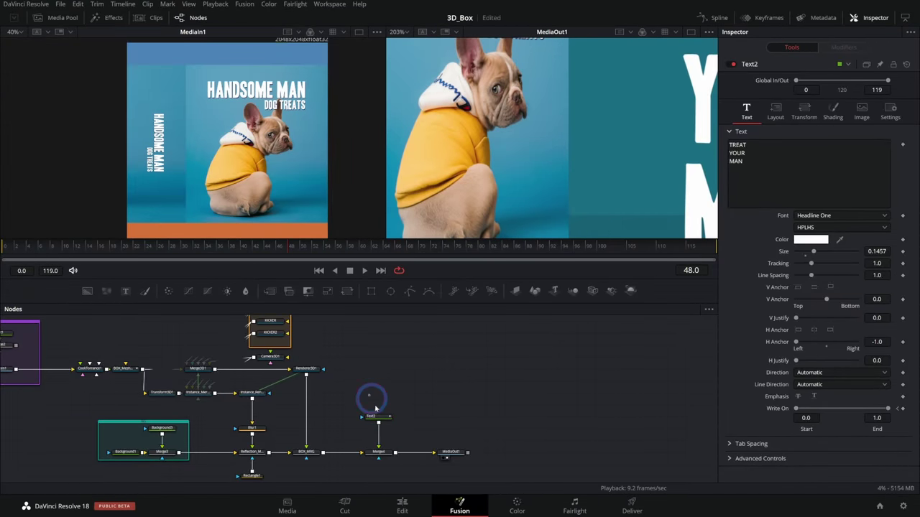
# Step: Move the Text2, Merge4 and MediaOut1 nodes away from BOX_MRG to make room between them in the node graph
pyautogui.moveTo(366, 392); pyautogui.dragTo(531, 475)
pyautogui.moveTo(384, 451); pyautogui.dragTo(512, 453)
pyautogui.click(402, 393)
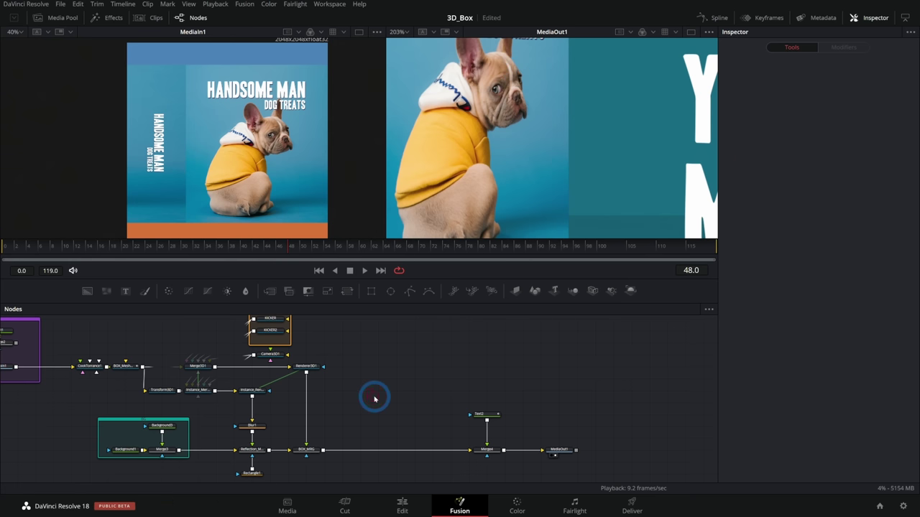
# Step: Add an unconnected sStar shape node in the empty area above the gap between BOX_MRG and Merge4
pyautogui.hotkey('shift', 'space')
pyautogui.write('sn')
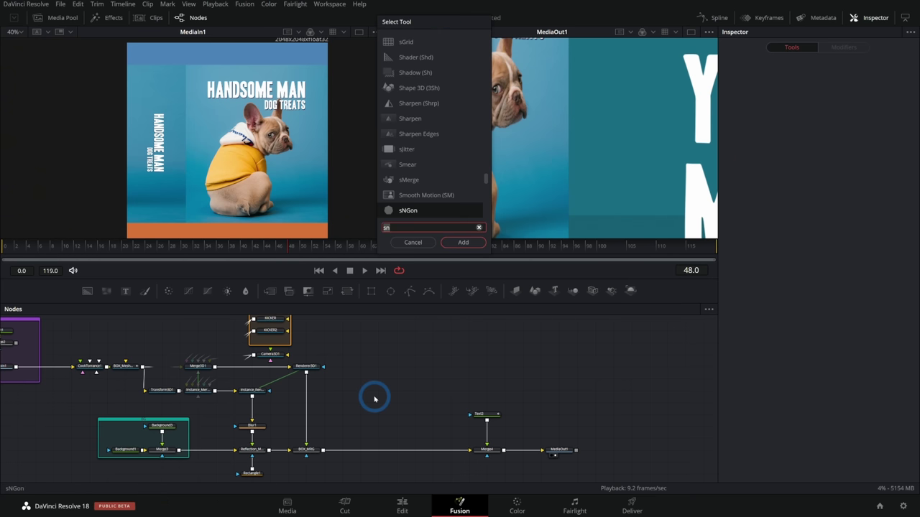
pyautogui.press('BackSpace')
pyautogui.write('s')
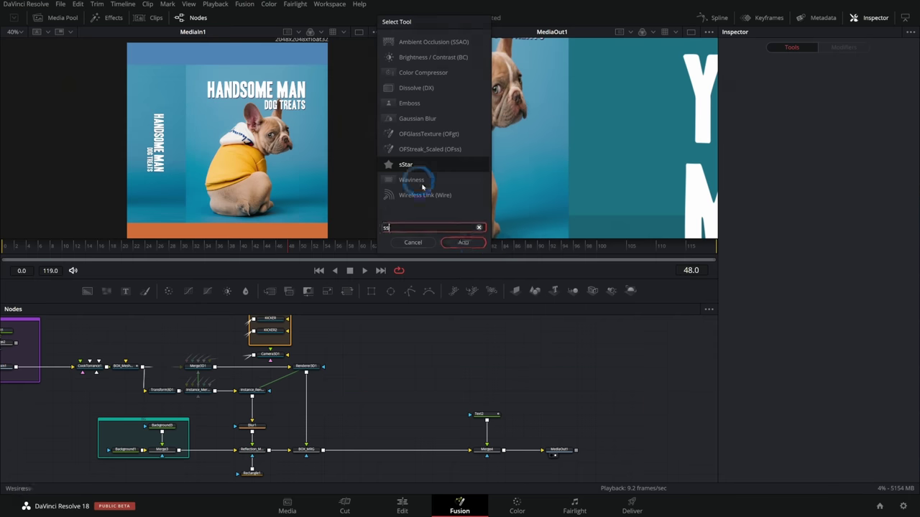
pyautogui.click(574, 408)
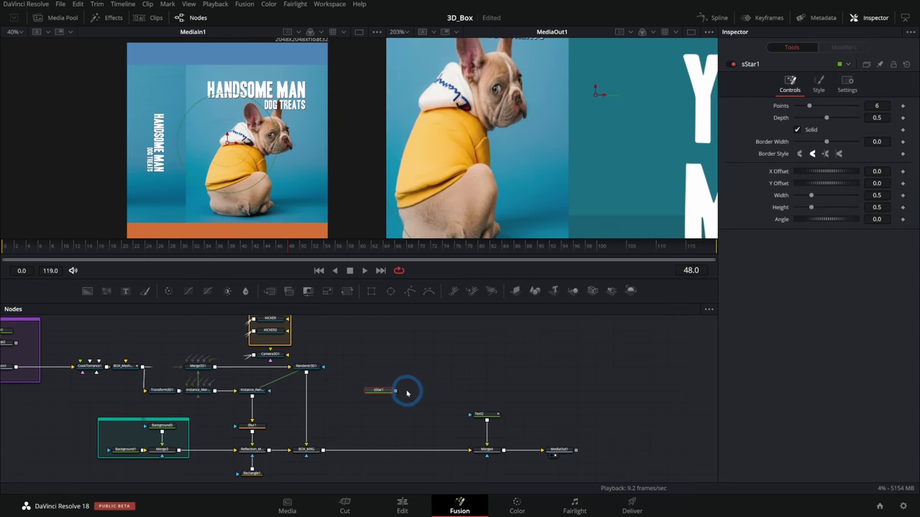
# Step: Add an sRender node after sStar1 and merge its output into the main chain between BOX_MRG and Merge4
pyautogui.hotkey('shift', 'space')
pyautogui.write('ss')
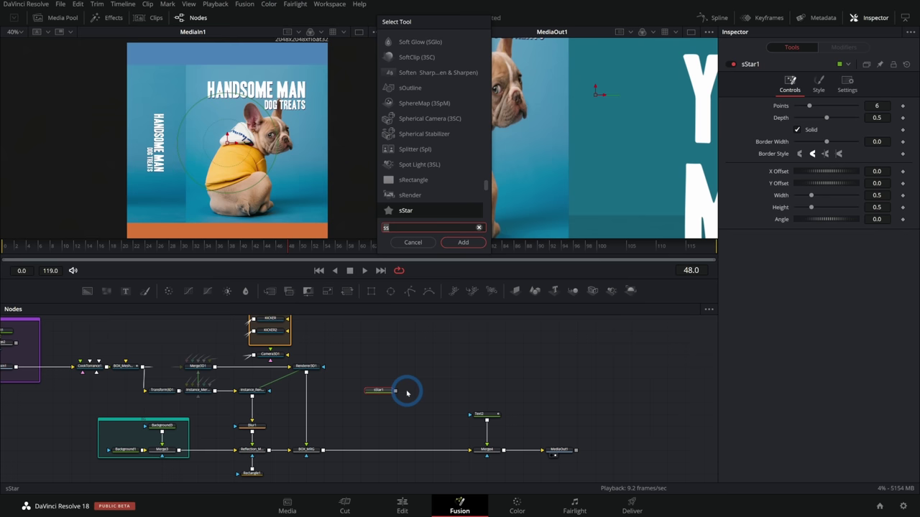
pyautogui.press('BackSpace')
pyautogui.write('r')
pyautogui.press('Down')
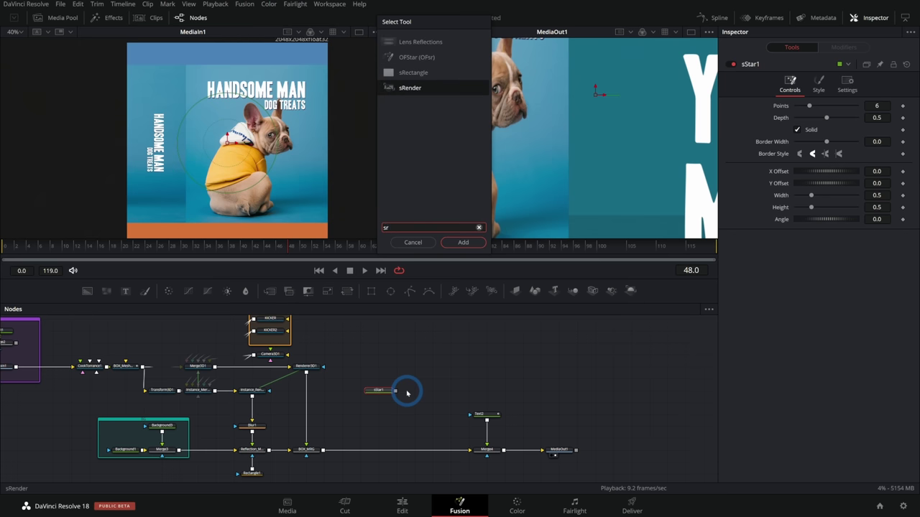
pyautogui.press('Return')
pyautogui.moveTo(432, 392)
pyautogui.mouseDown()
pyautogui.moveTo(443, 386)
pyautogui.moveTo(420, 420)
pyautogui.moveTo(332, 450)
pyautogui.moveTo(446, 383)
pyautogui.mouseUp()
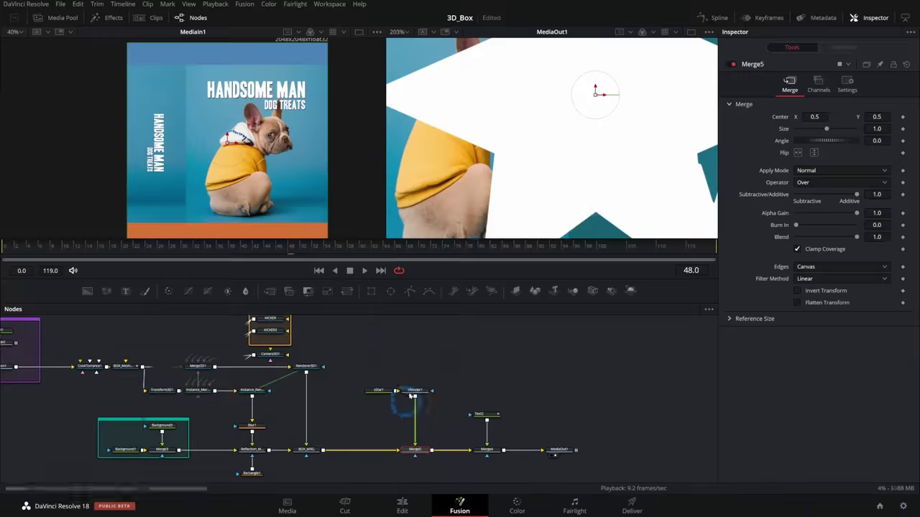
pyautogui.scroll(-3, 550, 107)
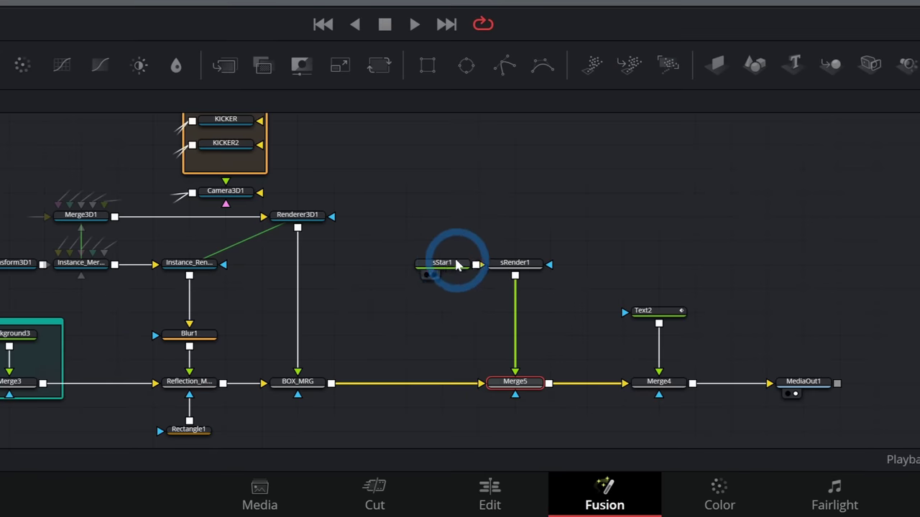
# Step: Give sStar1 5 points and a depth of 0.346
pyautogui.click(387, 391)
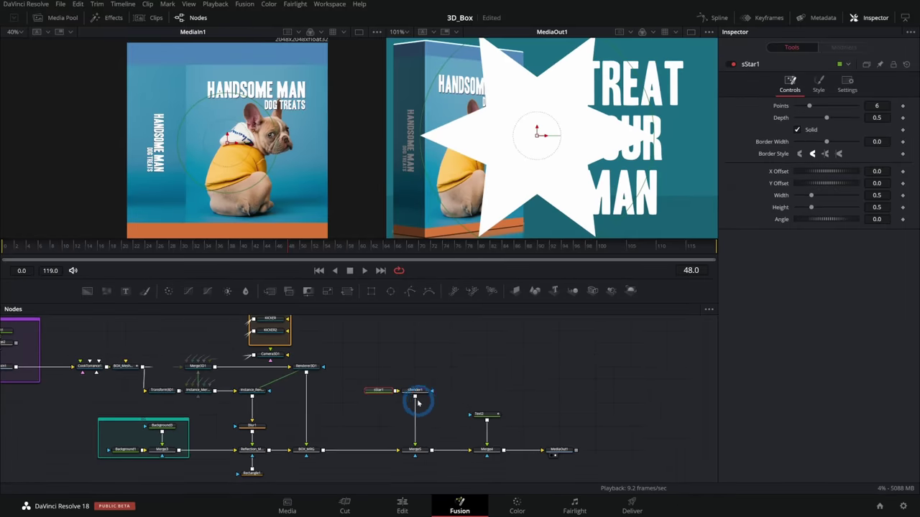
pyautogui.scroll(3, 461, 268)
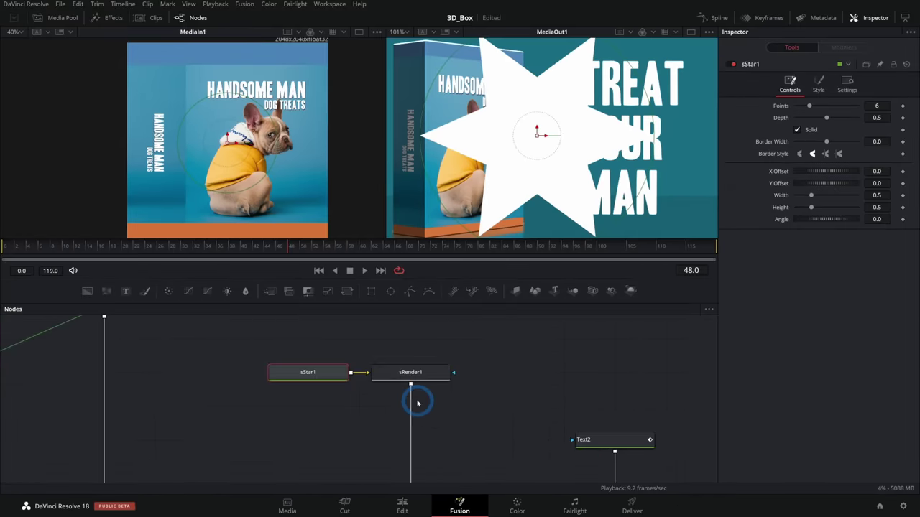
pyautogui.click(705, 211)
pyautogui.moveTo(706, 215); pyautogui.dragTo(693, 210)
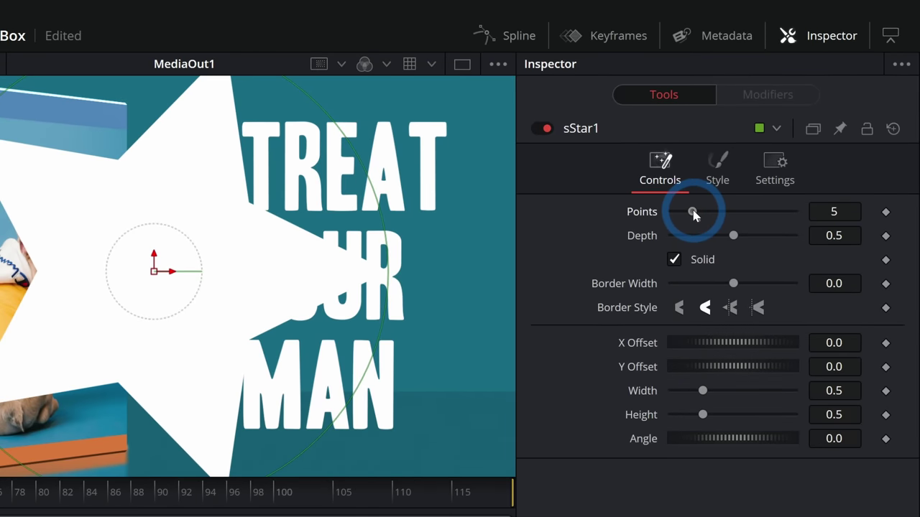
pyautogui.moveTo(732, 240); pyautogui.dragTo(715, 238)
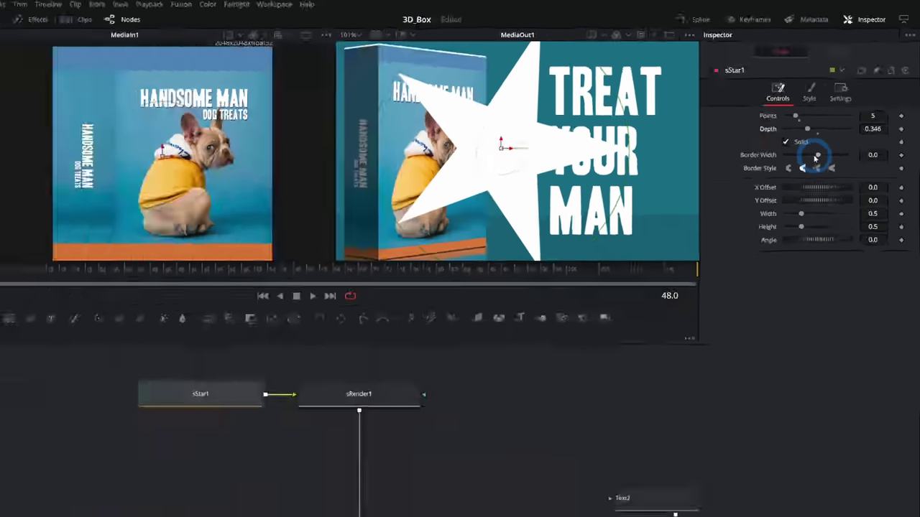
# Step: Move sStar1 farther from sRender1 and insert an sTransform node between them
pyautogui.click(305, 374)
pyautogui.moveTo(293, 368); pyautogui.dragTo(143, 367)
pyautogui.hotkey('shift', 'space')
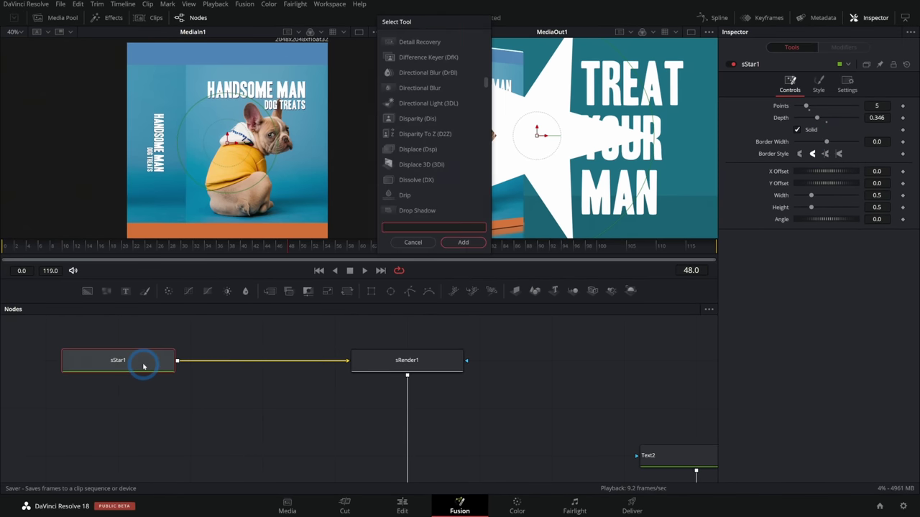
pyautogui.write('s')
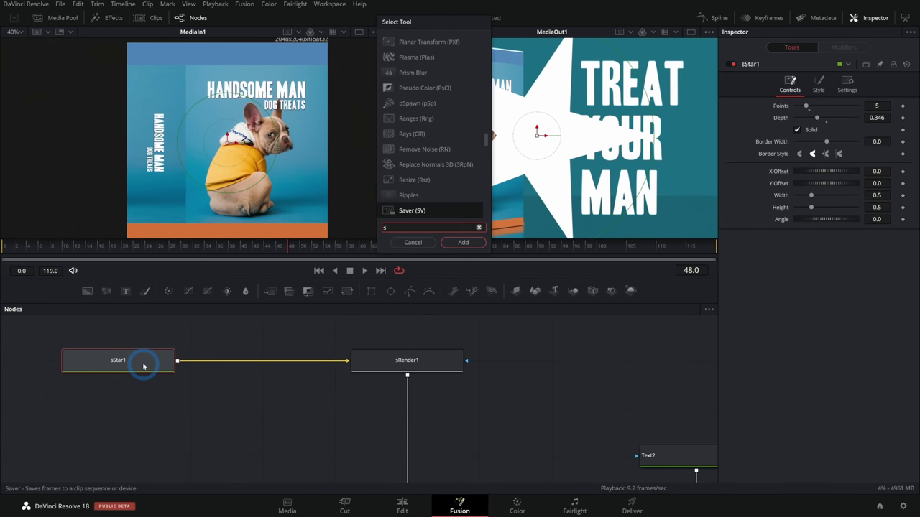
pyautogui.write('tr')
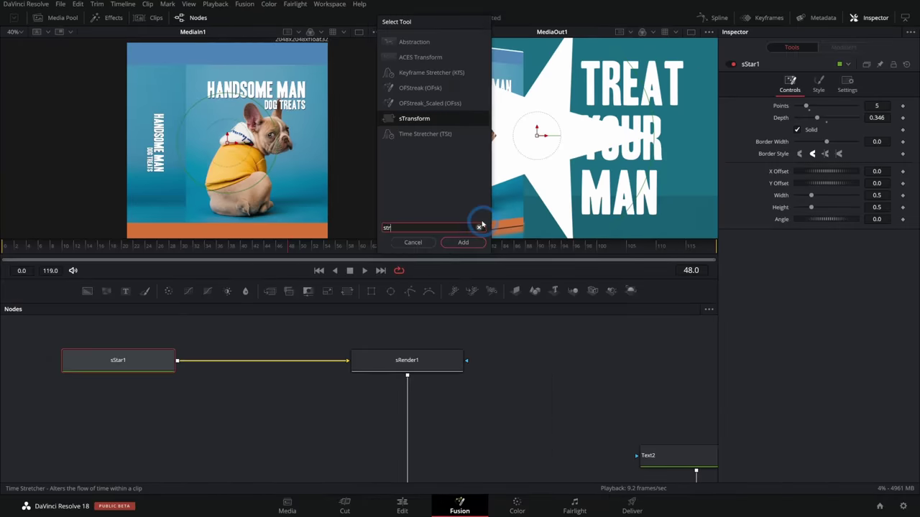
pyautogui.click(546, 485)
# Step: Try rotating the star with sTransform1's Rotation, and undo the change
pyautogui.moveTo(836, 156); pyautogui.dragTo(620, 166)
pyautogui.hotkey('ctrl', 'z')
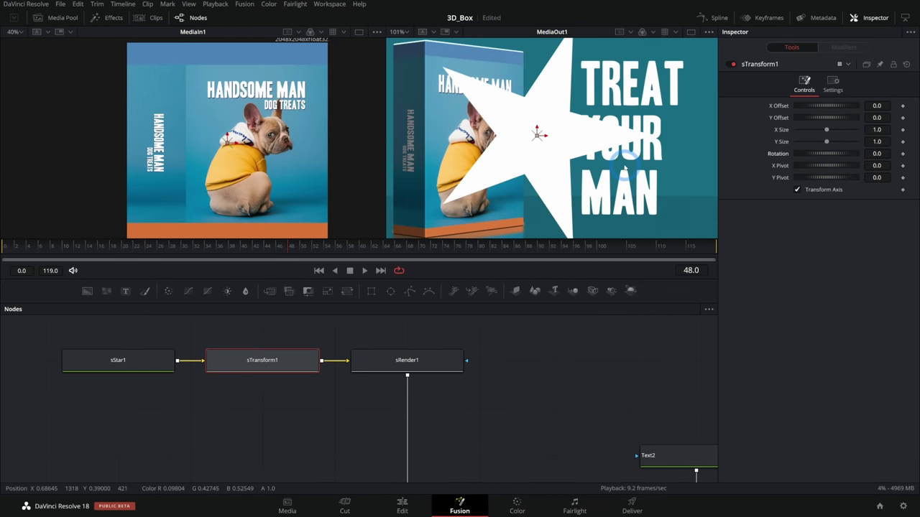
pyautogui.click(139, 375)
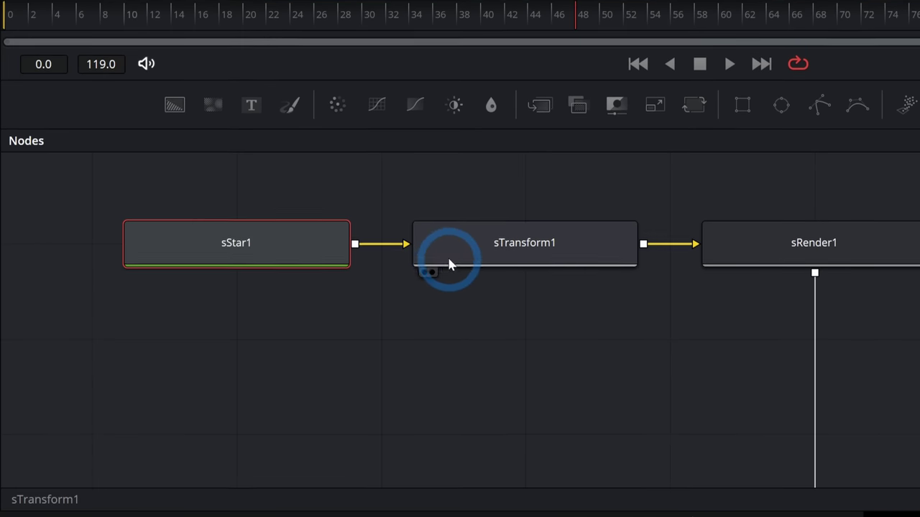
# Step: Set sTransform1's X Offset to -0.087, try a Y Size of 0.884, and reset Y Size to 1.0
pyautogui.click(252, 371)
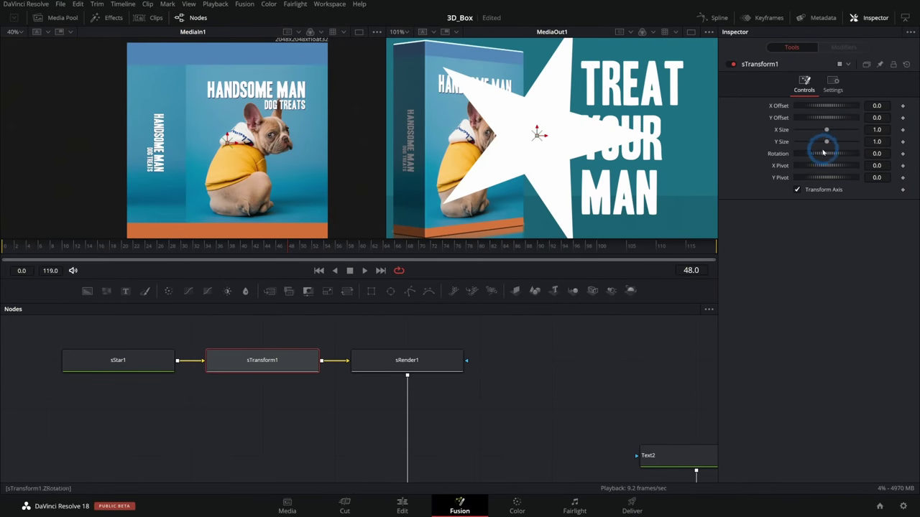
pyautogui.moveTo(837, 108); pyautogui.dragTo(831, 109)
pyautogui.moveTo(814, 264); pyautogui.dragTo(733, 260)
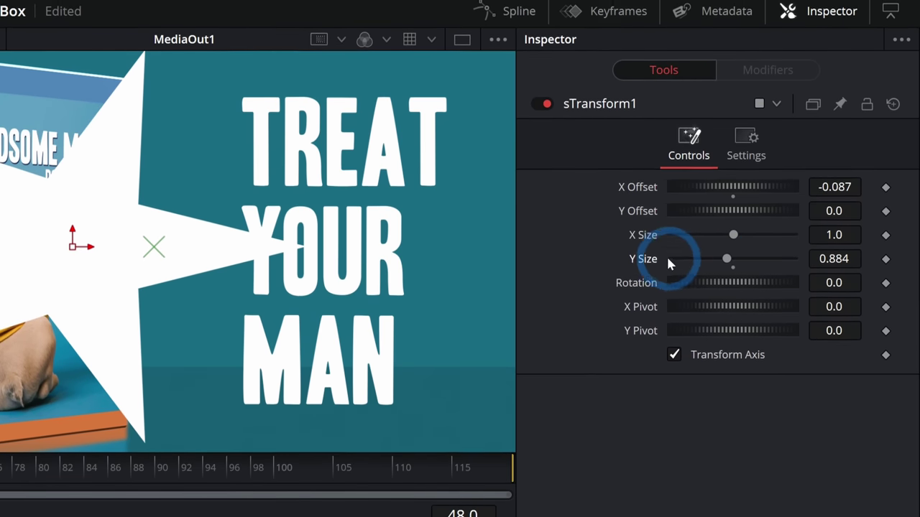
pyautogui.doubleClick(826, 259)
pyautogui.write('1')
pyautogui.press('Tab')
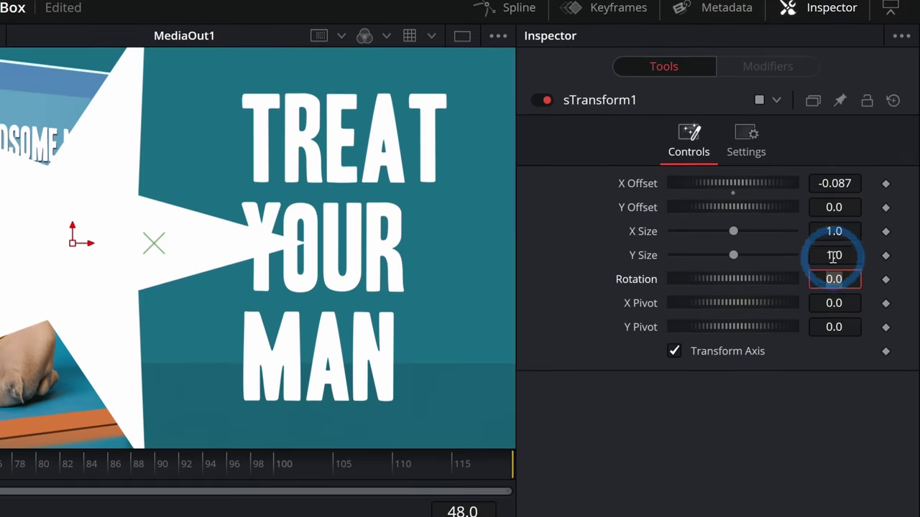
# Step: Add the expression XSize to sTransform1's Y Size so the star scales uniformly
pyautogui.doubleClick(835, 256)
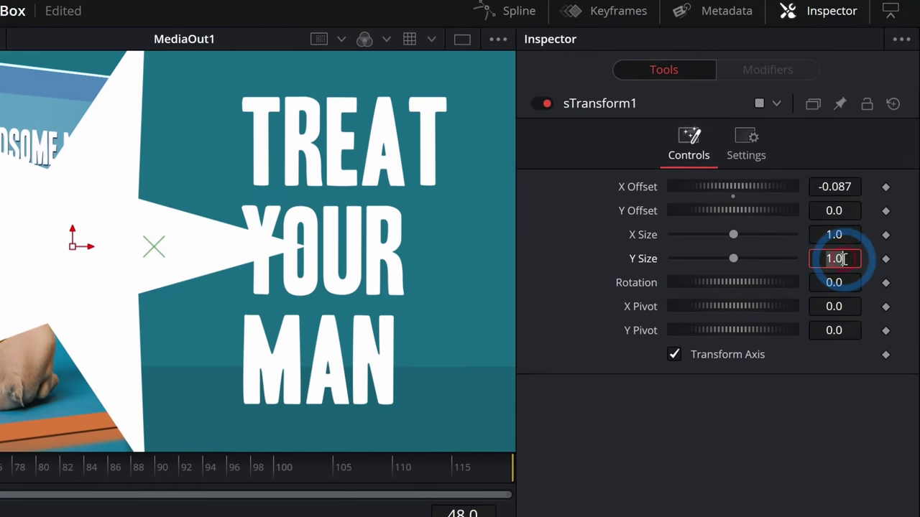
pyautogui.write('=')
pyautogui.press('Tab')
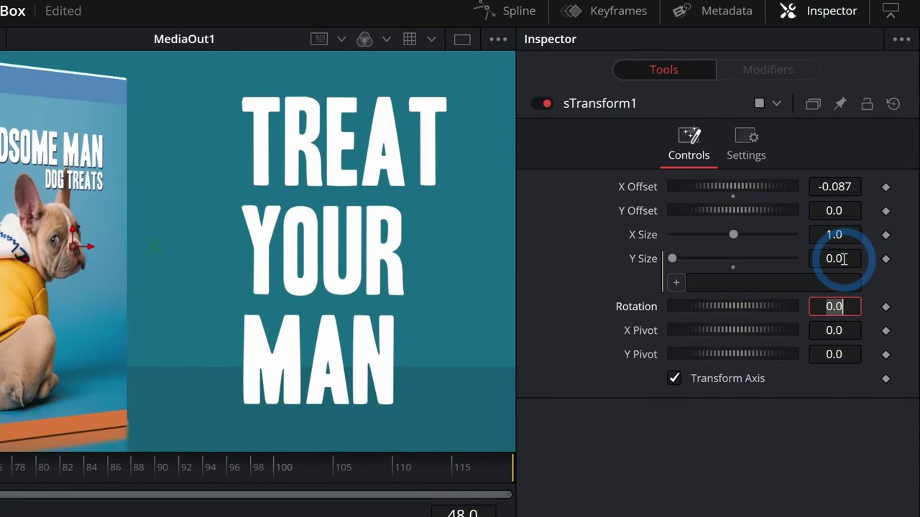
pyautogui.click(725, 283)
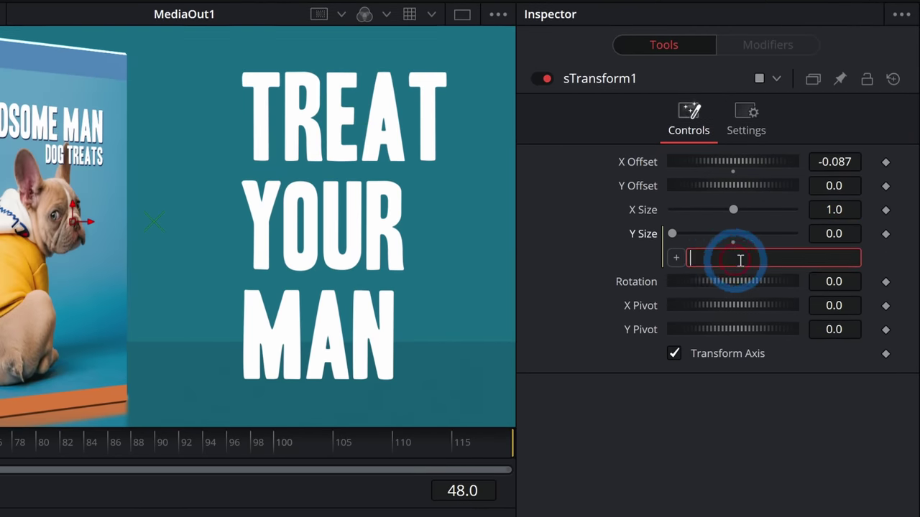
pyautogui.moveTo(675, 254); pyautogui.dragTo(651, 270)
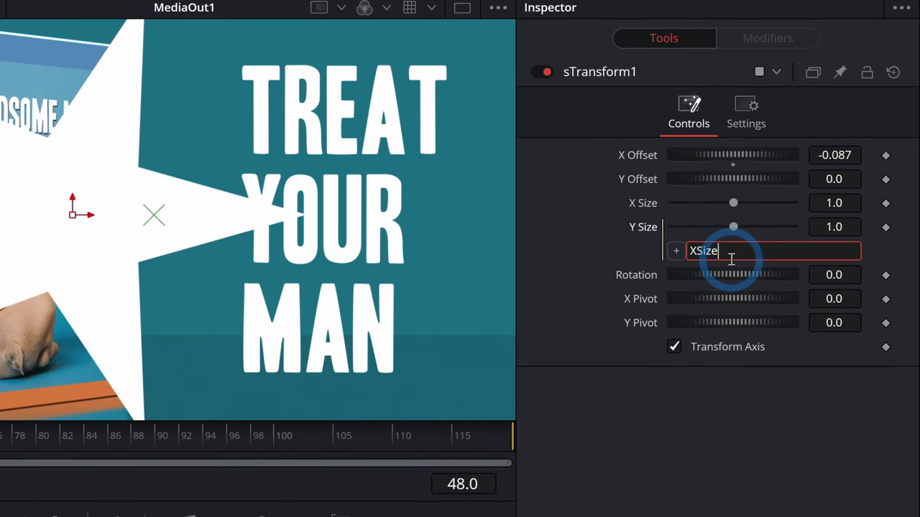
pyautogui.press('Tab')
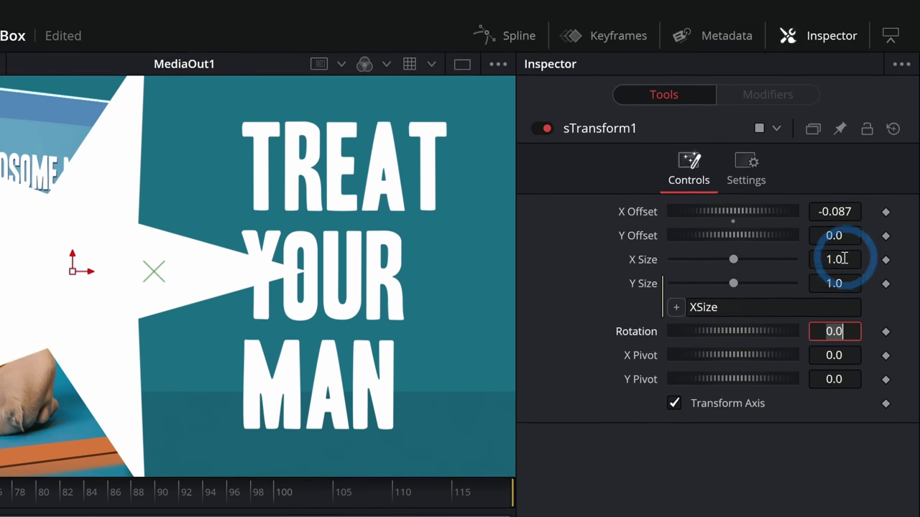
# Step: Shrink the star to an X Size of 0.039 and position it over the dog's eye on the box
pyautogui.moveTo(711, 263)
pyautogui.mouseDown()
pyautogui.moveTo(734, 261)
pyautogui.moveTo(719, 259)
pyautogui.moveTo(727, 263)
pyautogui.mouseUp()
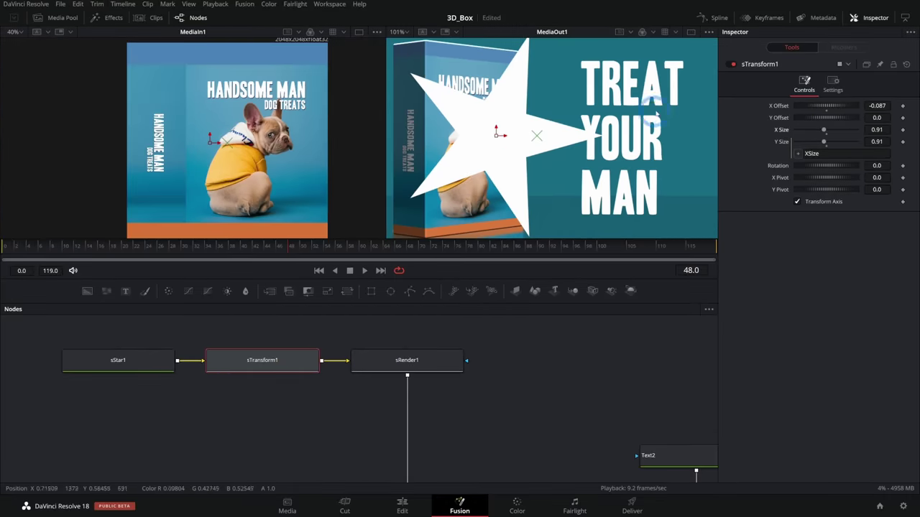
pyautogui.moveTo(824, 131); pyautogui.dragTo(798, 139)
pyautogui.scroll(6, 488, 140)
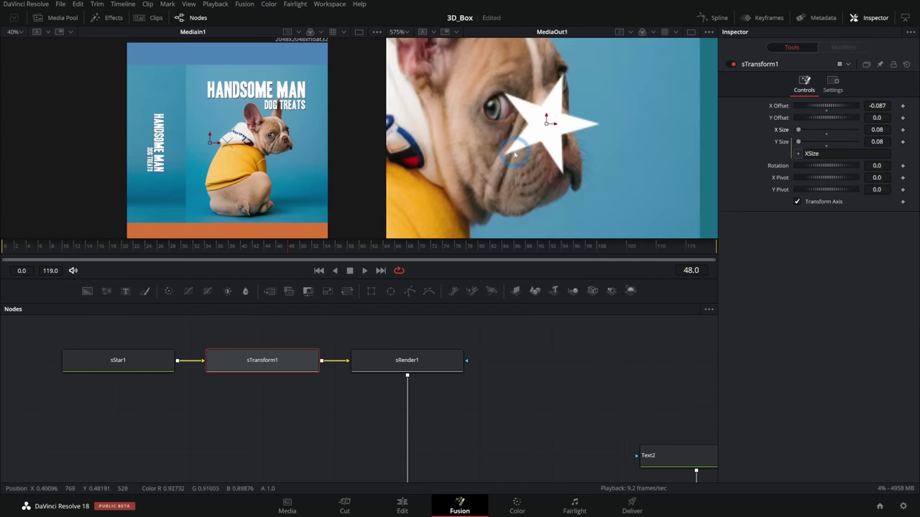
pyautogui.scroll(1, 515, 152)
pyautogui.scroll(2, 562, 104)
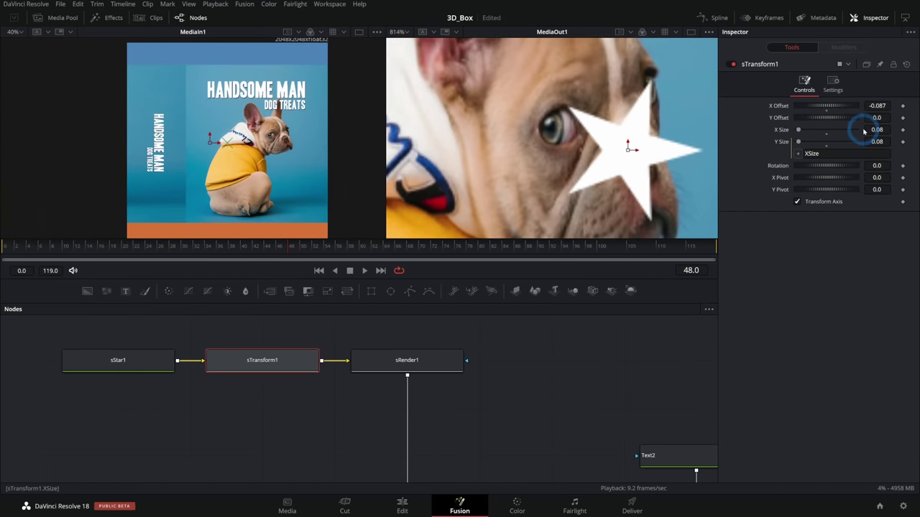
pyautogui.moveTo(877, 129); pyautogui.dragTo(845, 131)
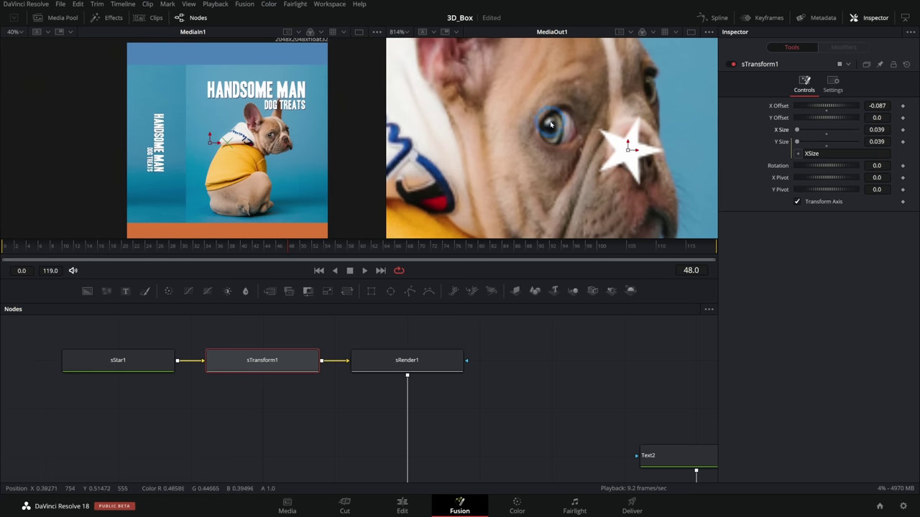
pyautogui.moveTo(627, 148); pyautogui.dragTo(549, 122)
pyautogui.scroll(-6, 549, 123)
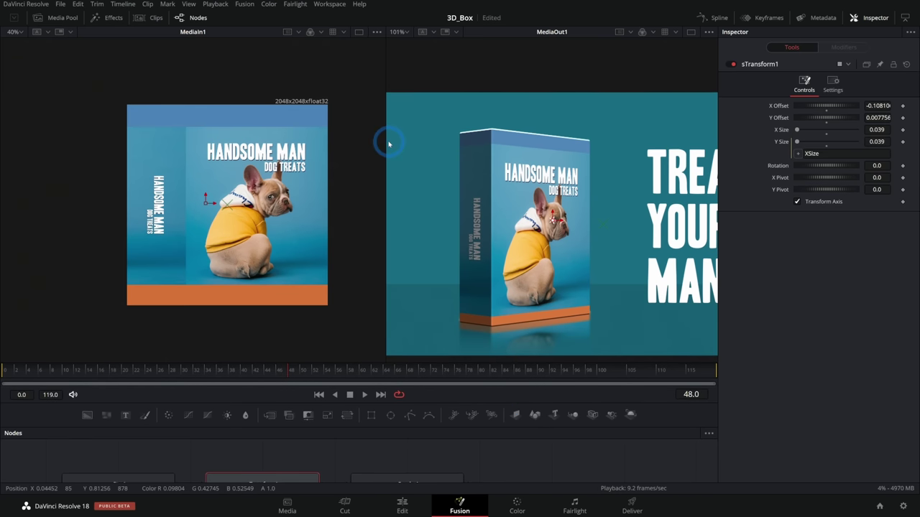
# Step: Enlarge the MediaOut1 viewer and, after the text has written on, keyframe sTransform1's X Size at 0.039
pyautogui.moveTo(384, 140); pyautogui.dragTo(179, 141)
pyautogui.click(160, 378)
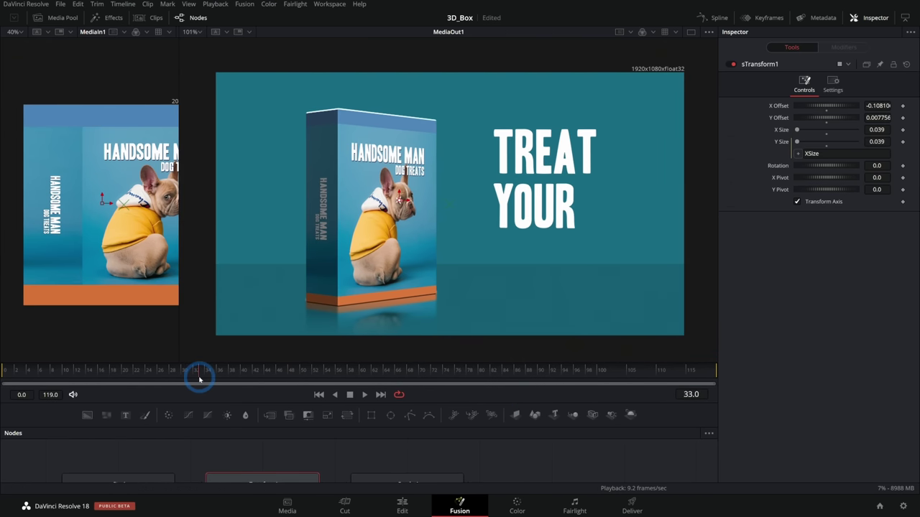
pyautogui.moveTo(200, 378); pyautogui.dragTo(238, 379)
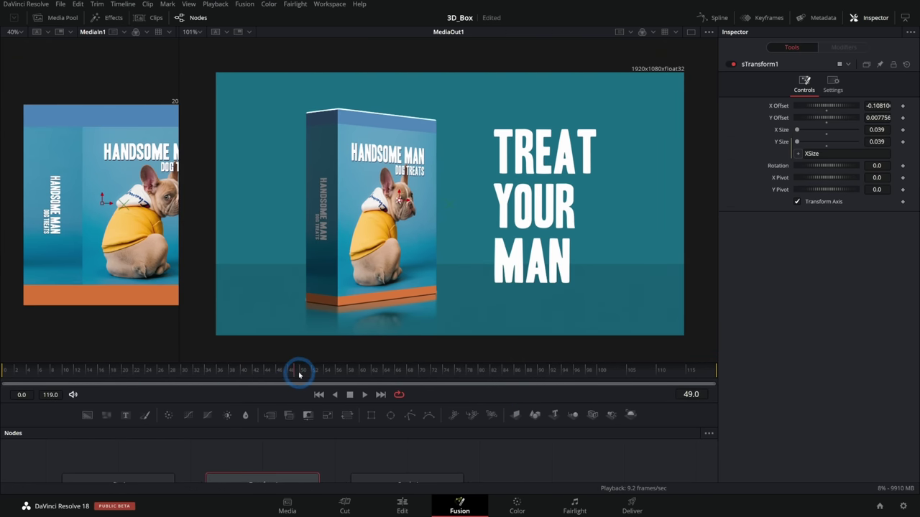
pyautogui.scroll(6, 420, 191)
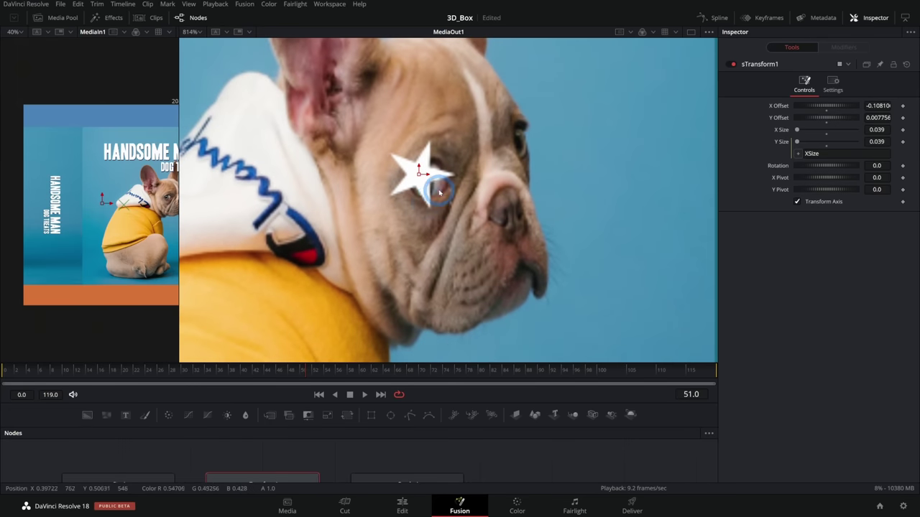
pyautogui.click(327, 372)
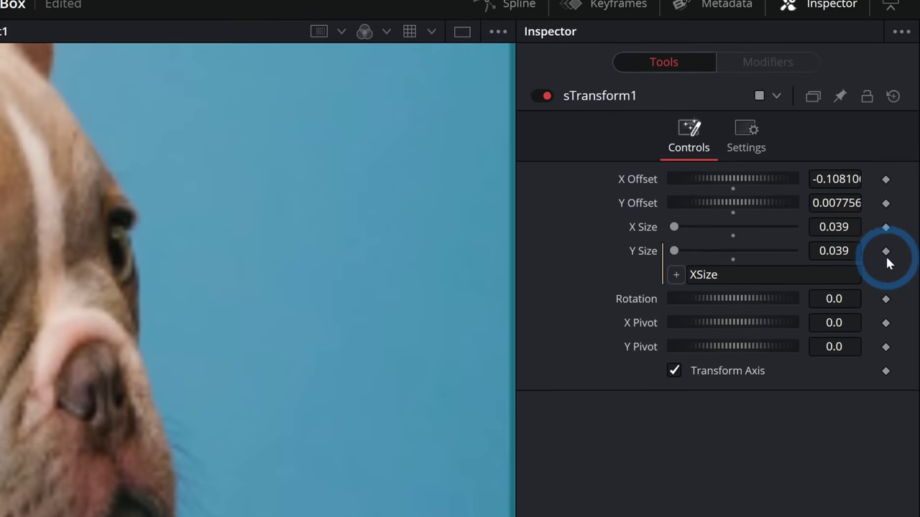
pyautogui.click(903, 129)
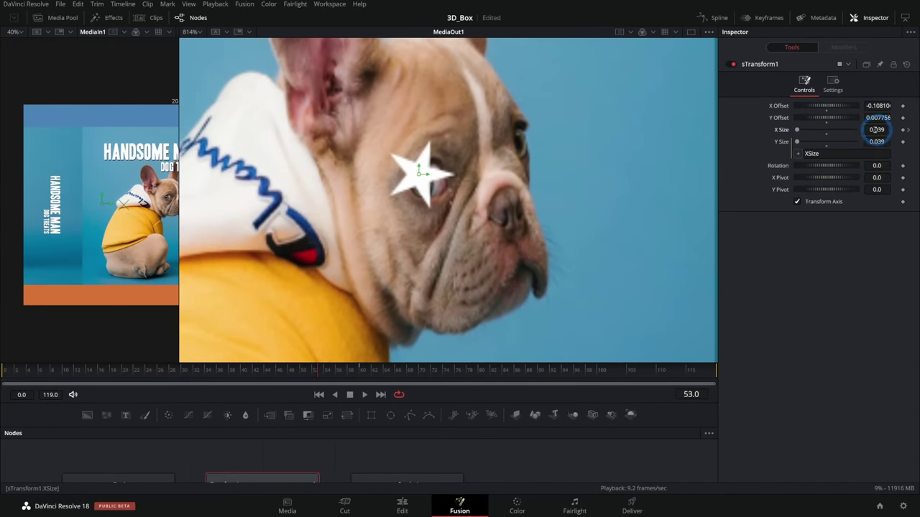
# Step: Keyframe sTransform1's X Size at 0.0 on frames 53 and 67, and play back the star twinkle
pyautogui.moveTo(805, 131); pyautogui.dragTo(647, 161)
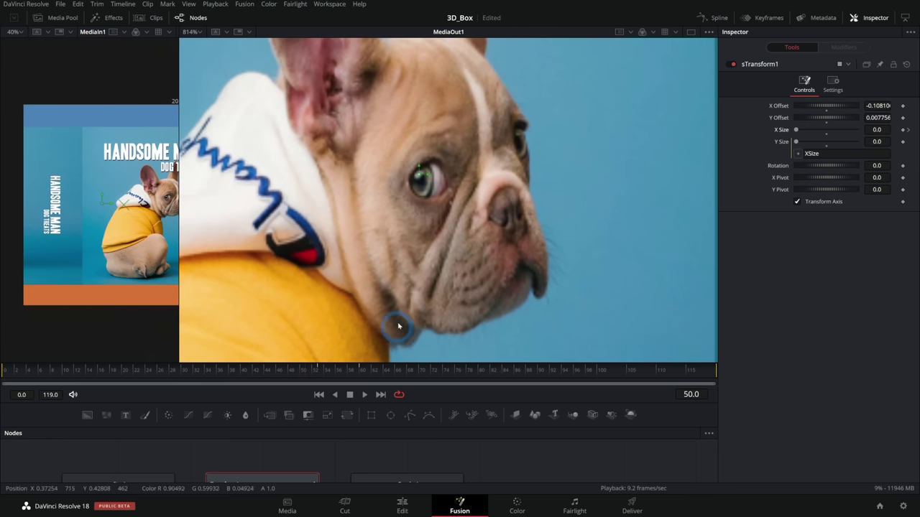
pyautogui.moveTo(371, 364); pyautogui.dragTo(373, 373)
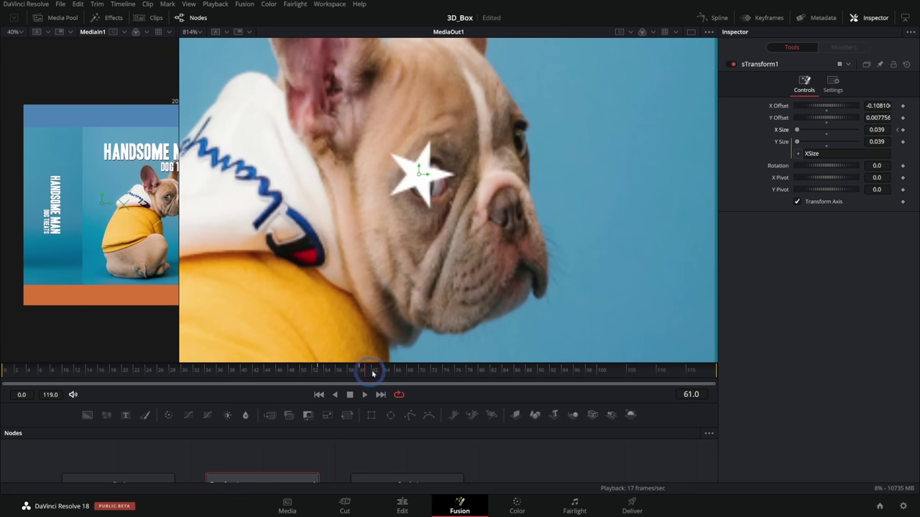
pyautogui.click(857, 133)
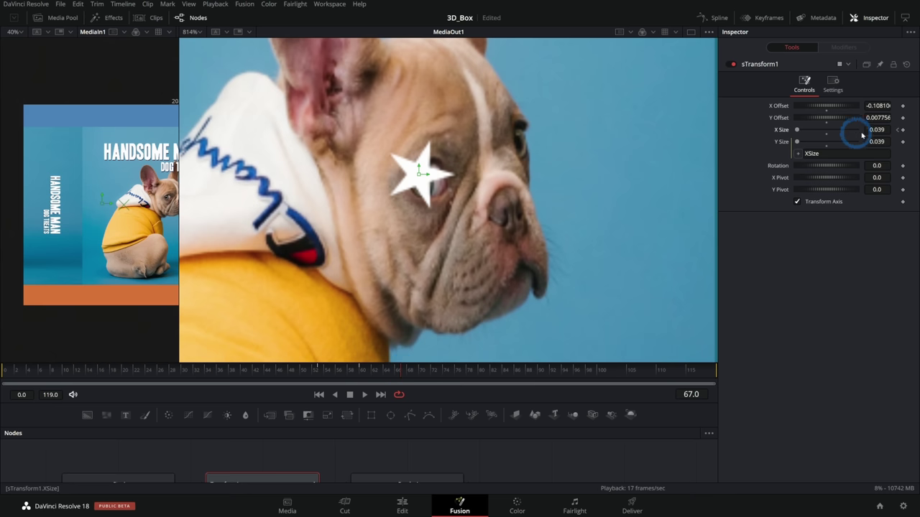
pyautogui.moveTo(877, 129); pyautogui.dragTo(676, 146)
pyautogui.moveTo(373, 373); pyautogui.dragTo(295, 375)
pyautogui.press('space')
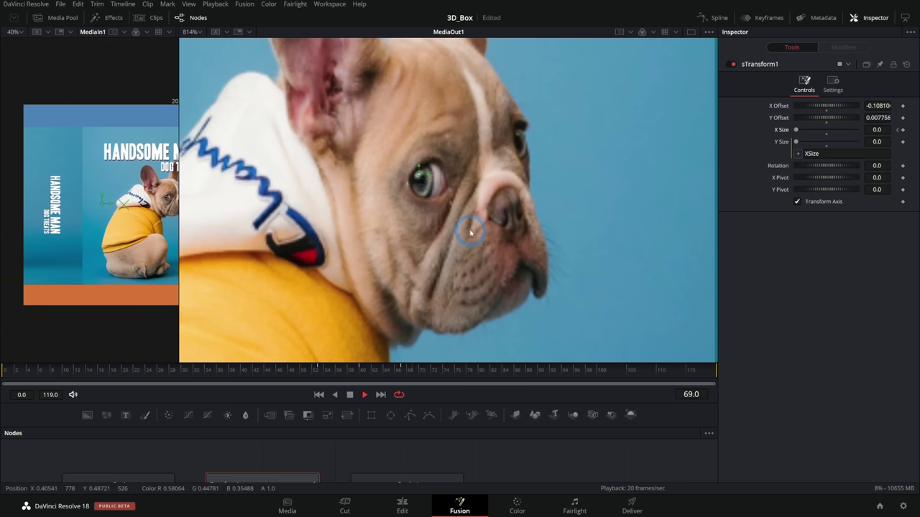
pyautogui.press('space')
# Step: Keyframe sTransform1's Rotation at 0.0 on frame 53 and at 180 on frame 67, and play it back
pyautogui.moveTo(347, 371); pyautogui.dragTo(321, 373)
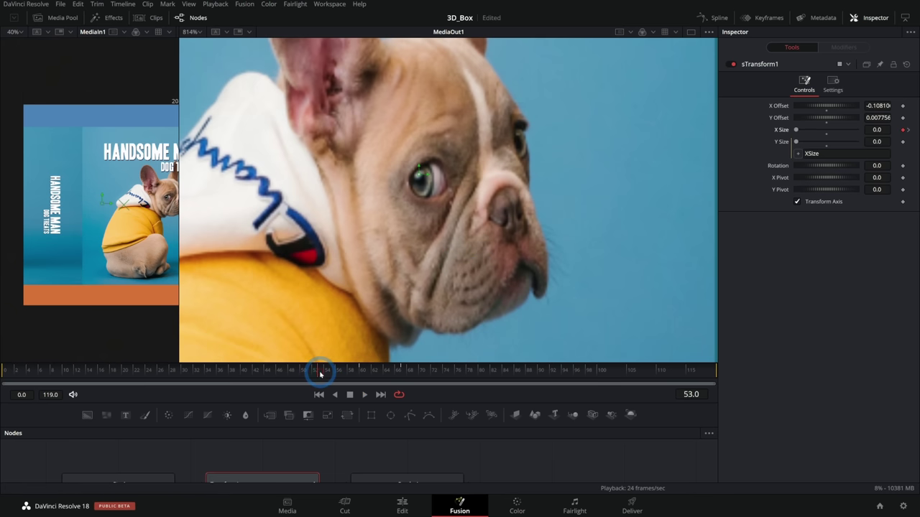
pyautogui.click(814, 166)
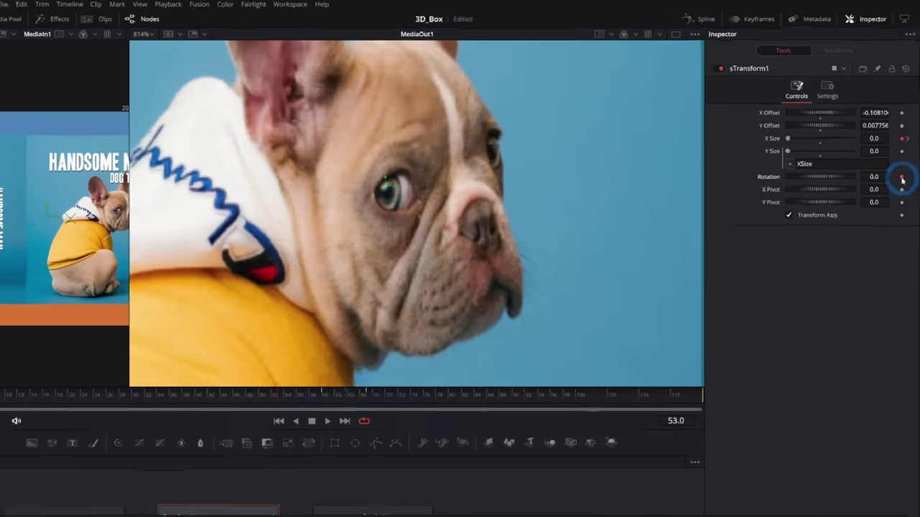
pyautogui.click(333, 382)
pyautogui.moveTo(345, 374); pyautogui.dragTo(401, 376)
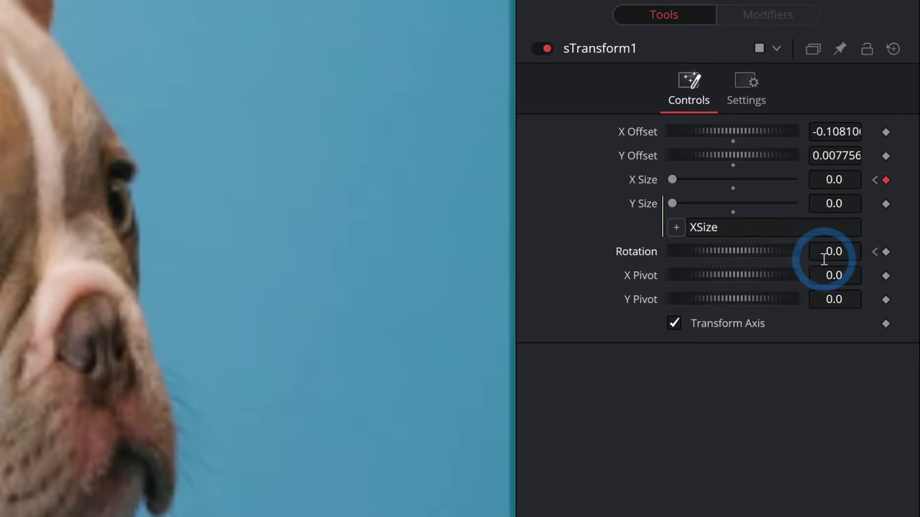
pyautogui.click(878, 166)
pyautogui.write('180')
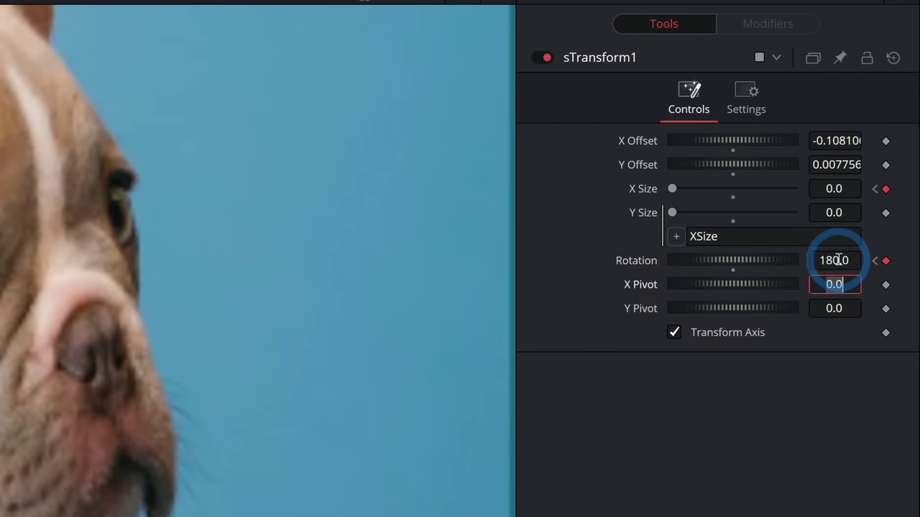
pyautogui.press('Tab')
pyautogui.click(305, 374)
pyautogui.click(380, 394)
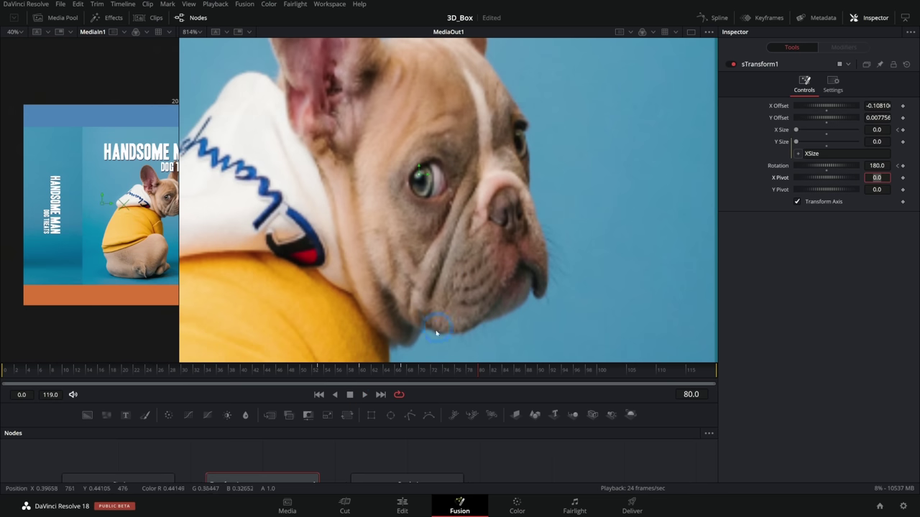
# Step: Open an enlarged Spline editor, hide the Text2 curves and fit sTransform1's X Size and Rotation curves in the graph
pyautogui.click(709, 20)
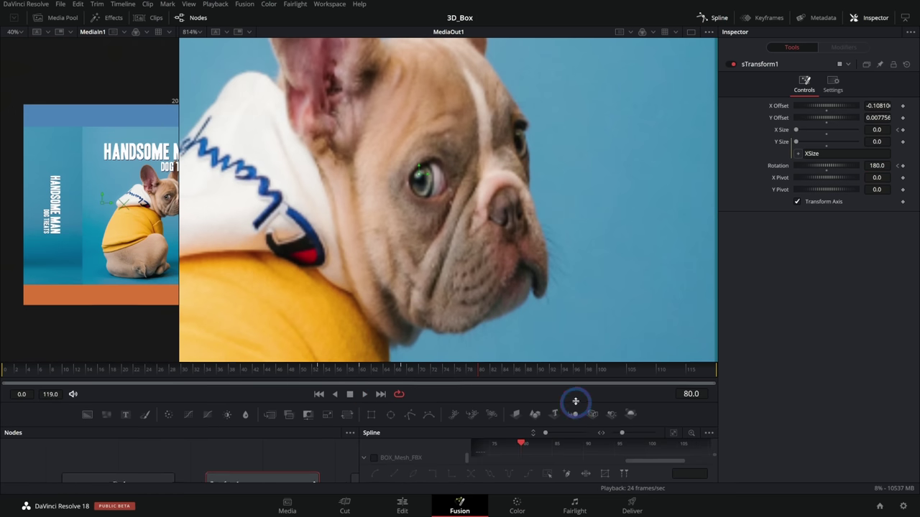
pyautogui.moveTo(575, 402); pyautogui.dragTo(581, 196)
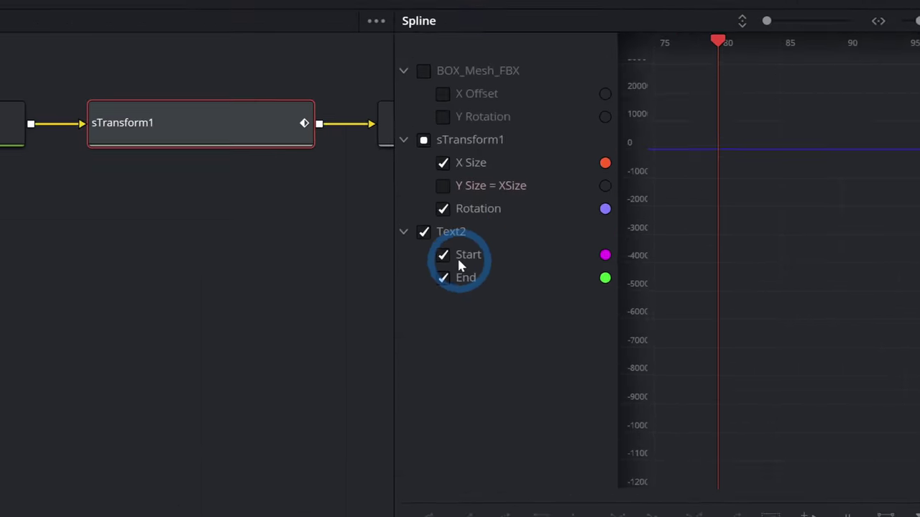
pyautogui.click(374, 335)
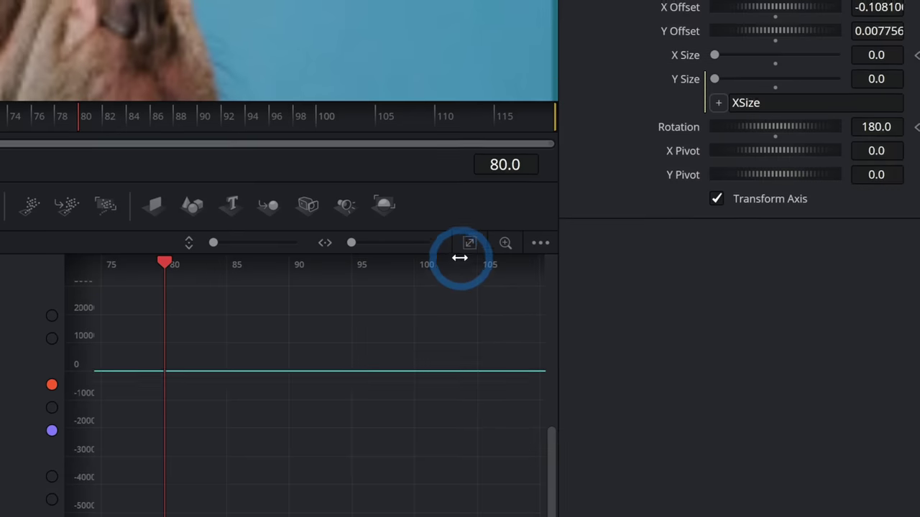
pyautogui.click(672, 224)
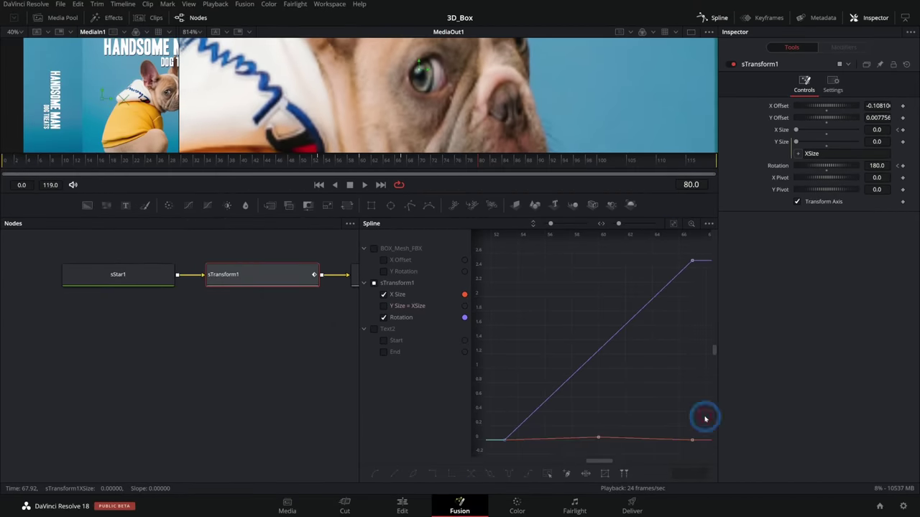
# Step: Smooth all of sTransform1's X Size keyframes together with the first Rotation keyframe
pyautogui.moveTo(667, 486); pyautogui.dragTo(405, 516)
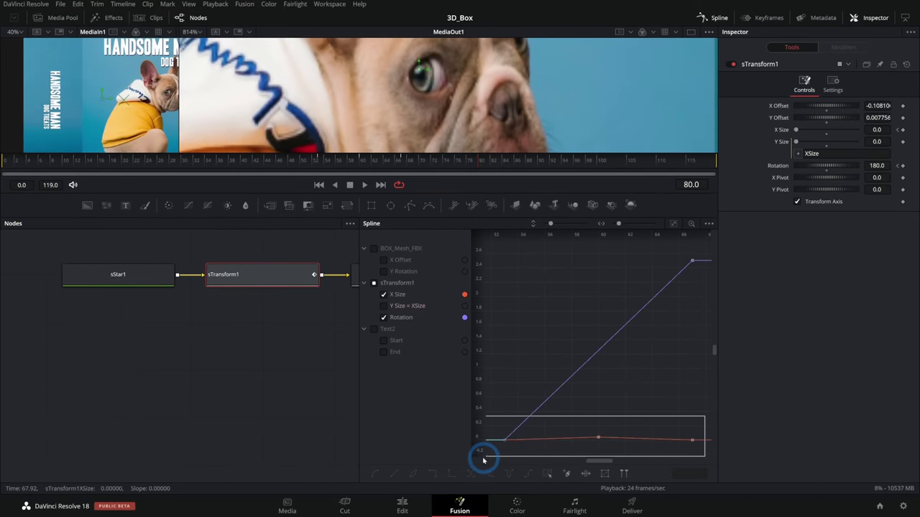
pyautogui.moveTo(494, 460); pyautogui.dragTo(498, 459)
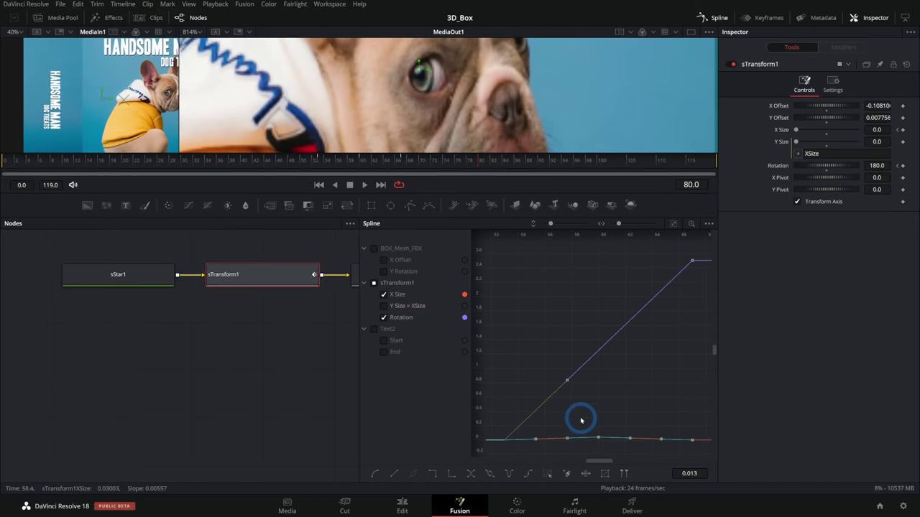
pyautogui.hotkey('shift', 's')
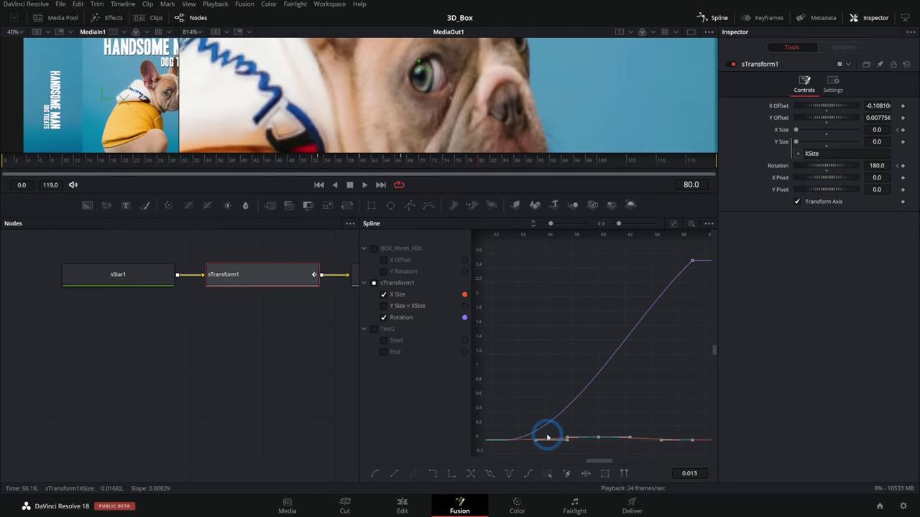
pyautogui.click(674, 395)
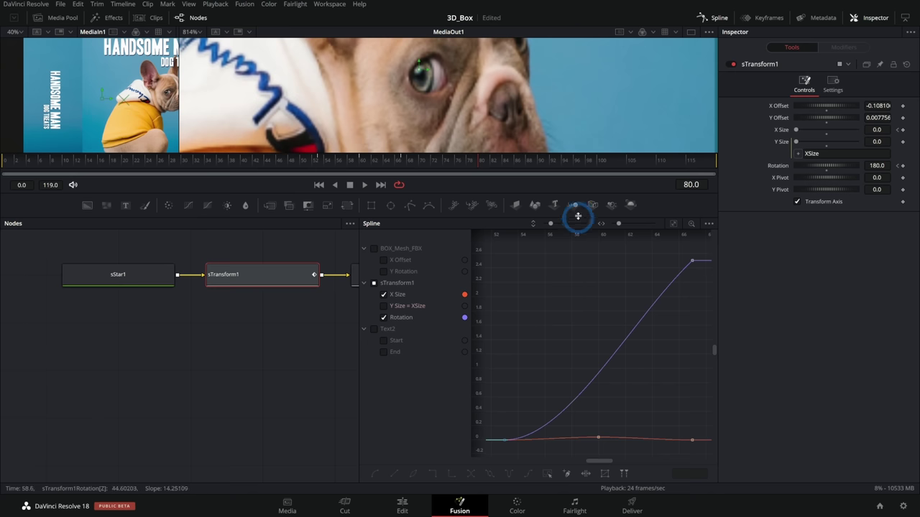
# Step: Enlarge the viewers, play back the twinkle over the dog's eye, and set the MediaOut1 viewer to Fit
pyautogui.moveTo(578, 197); pyautogui.dragTo(574, 342)
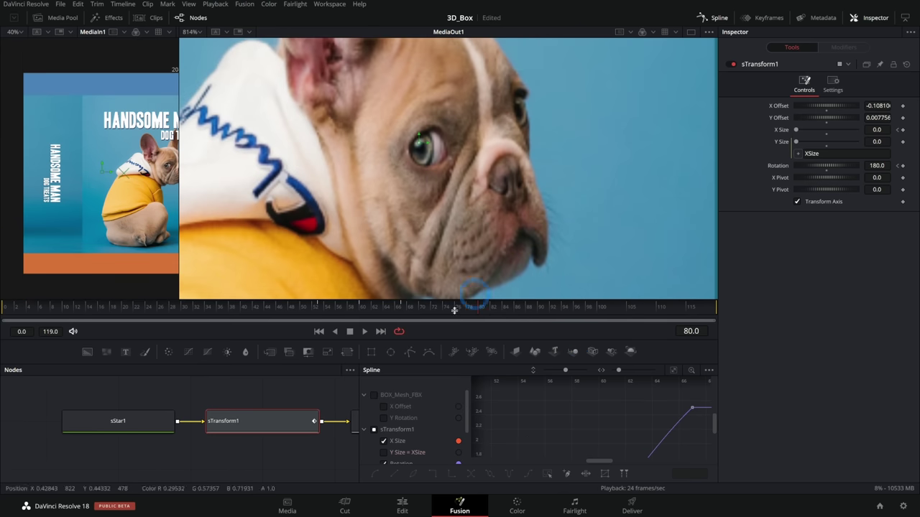
pyautogui.click(288, 307)
pyautogui.click(364, 333)
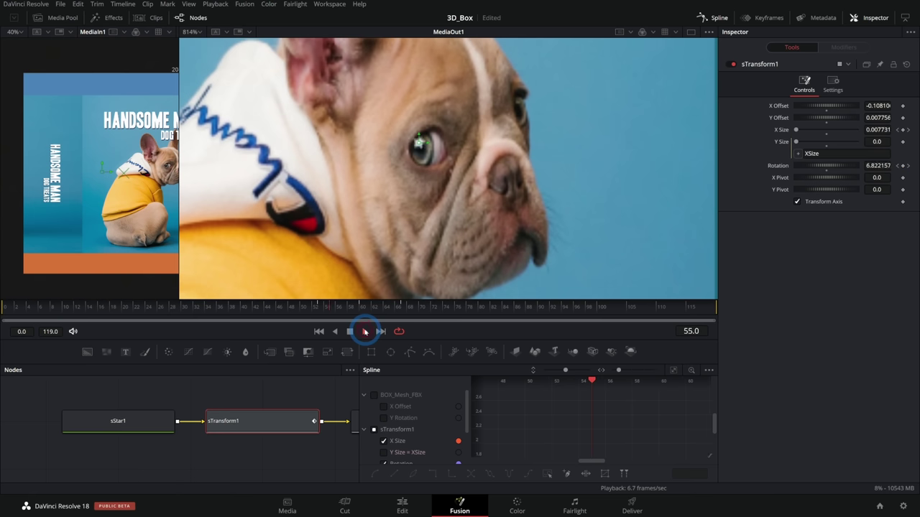
pyautogui.click(350, 331)
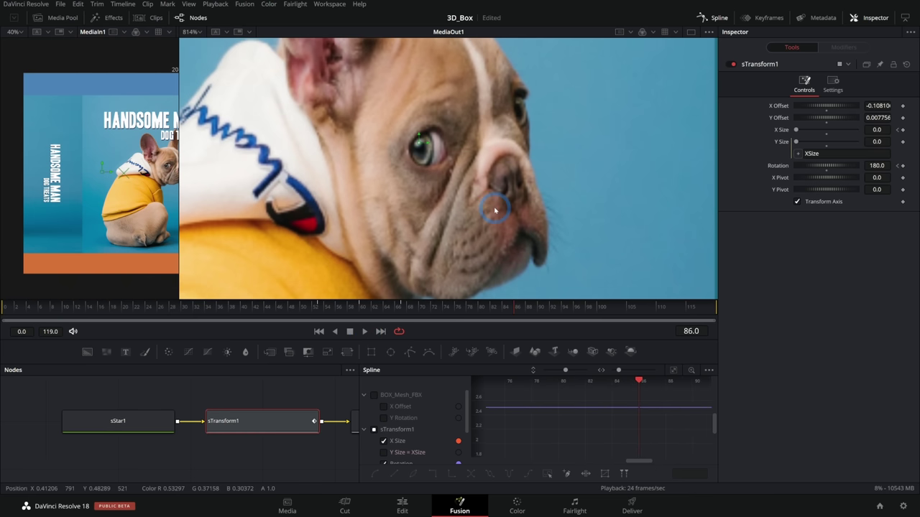
pyautogui.click(199, 33)
pyautogui.click(199, 47)
pyautogui.hotkey('ctrl', 'f')
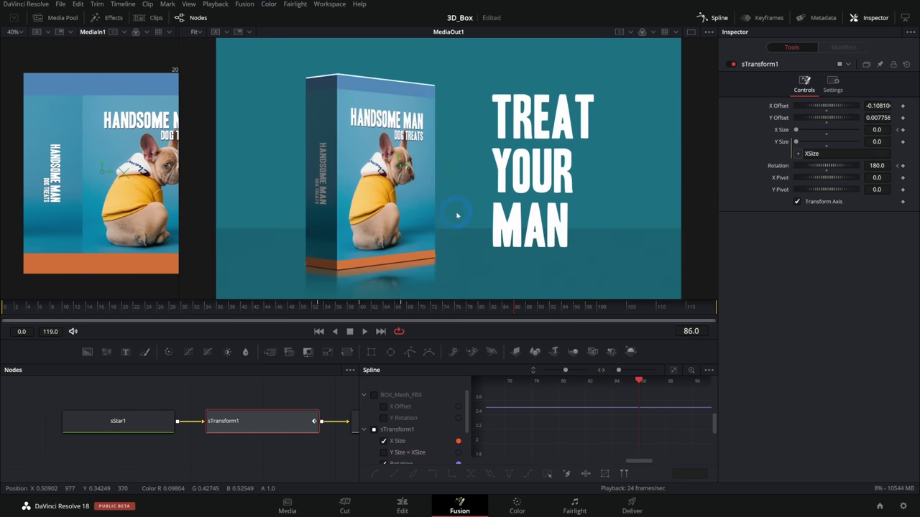
# Step: Close the Spline editor and play the full box animation from frame 0
pyautogui.click(715, 17)
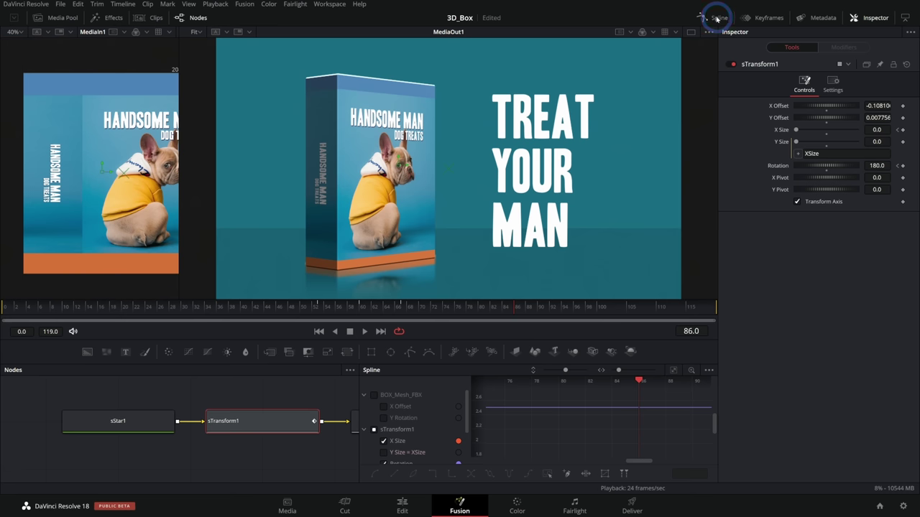
pyautogui.click(9, 307)
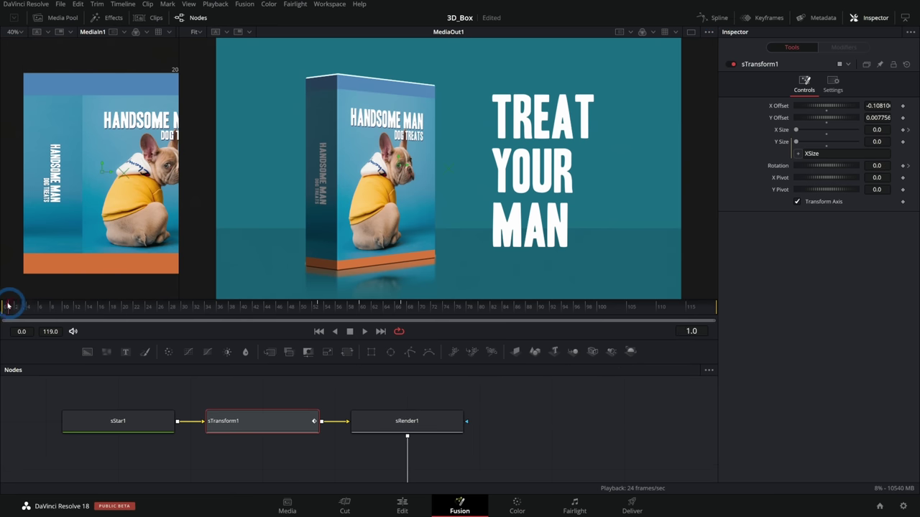
pyautogui.click(424, 425)
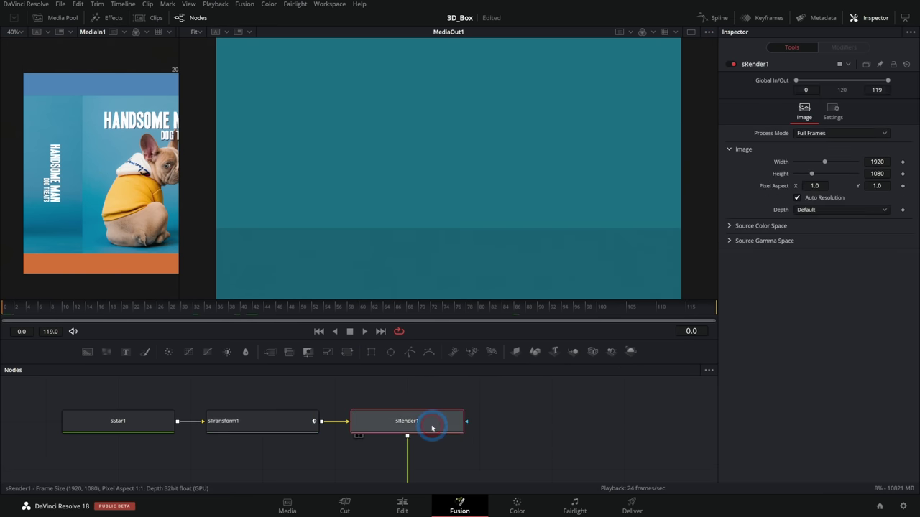
pyautogui.click(367, 332)
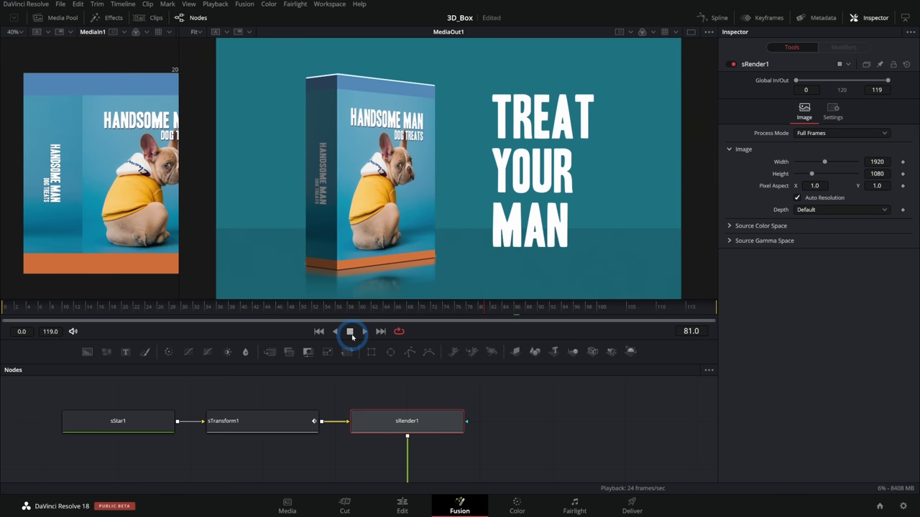
pyautogui.click(516, 232)
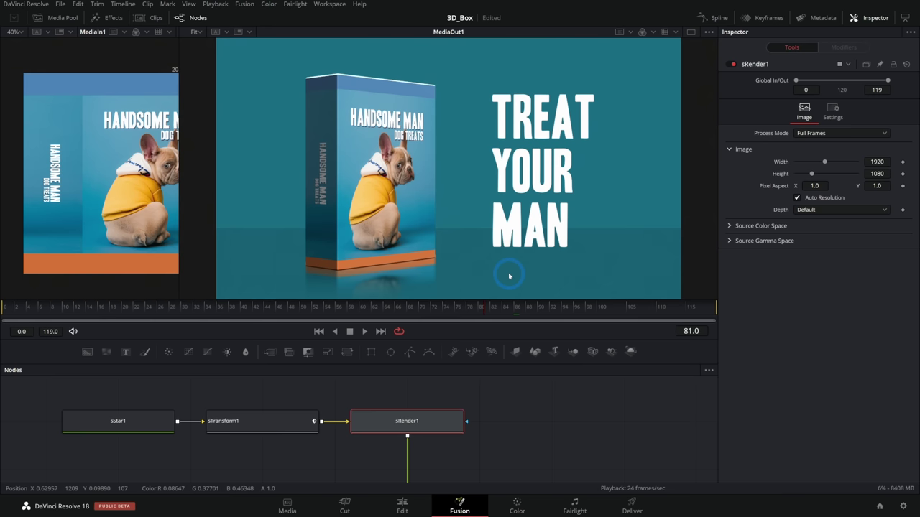
# Step: Switch to the Edit page and place Box2 from the media pool on Video 1 at 01:00:10:11, after the Fusion composition clip
pyautogui.click(406, 504)
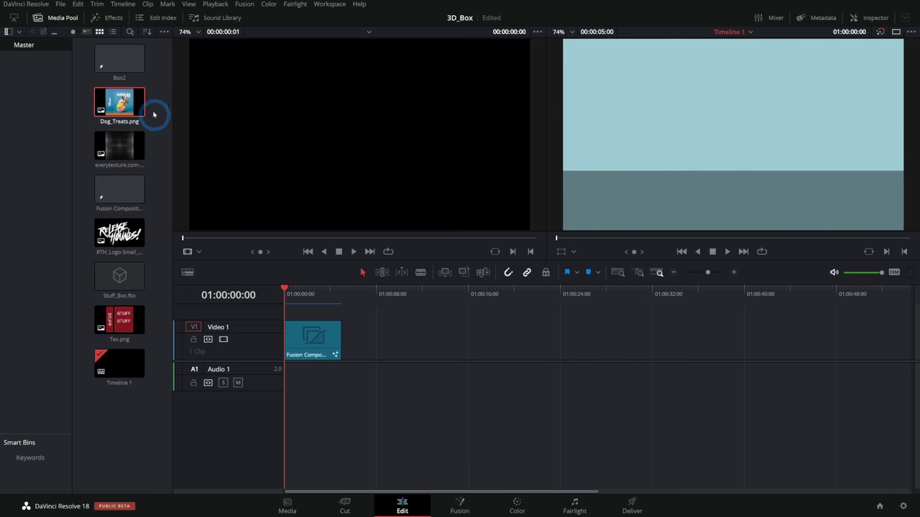
pyautogui.click(119, 57)
pyautogui.moveTo(119, 58); pyautogui.dragTo(404, 336)
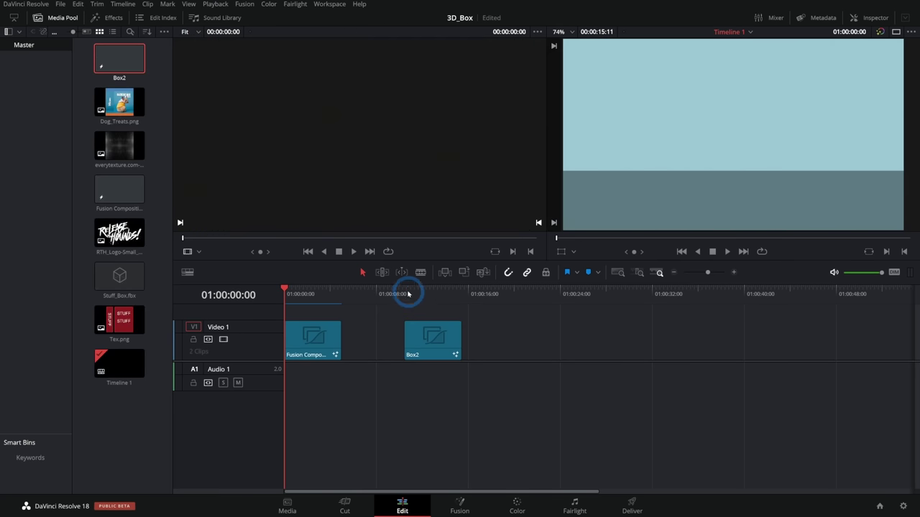
pyautogui.click(404, 293)
pyautogui.click(449, 336)
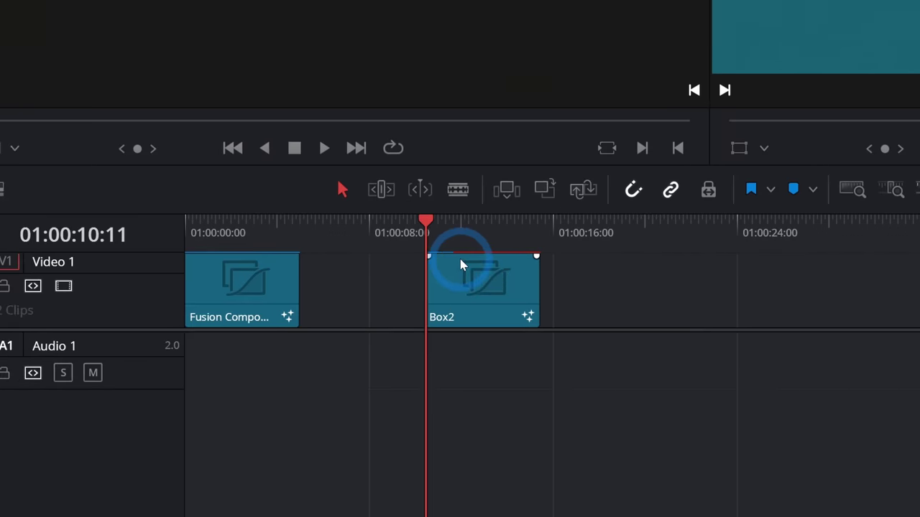
pyautogui.click(406, 224)
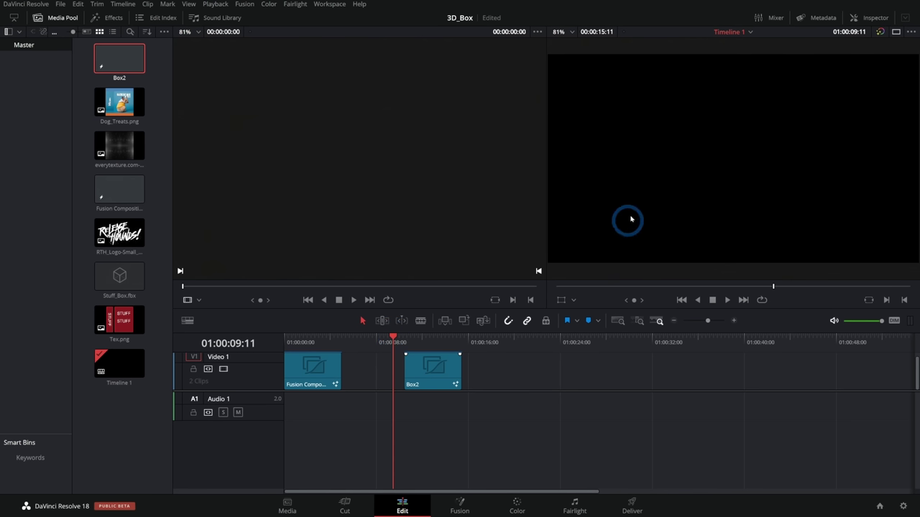